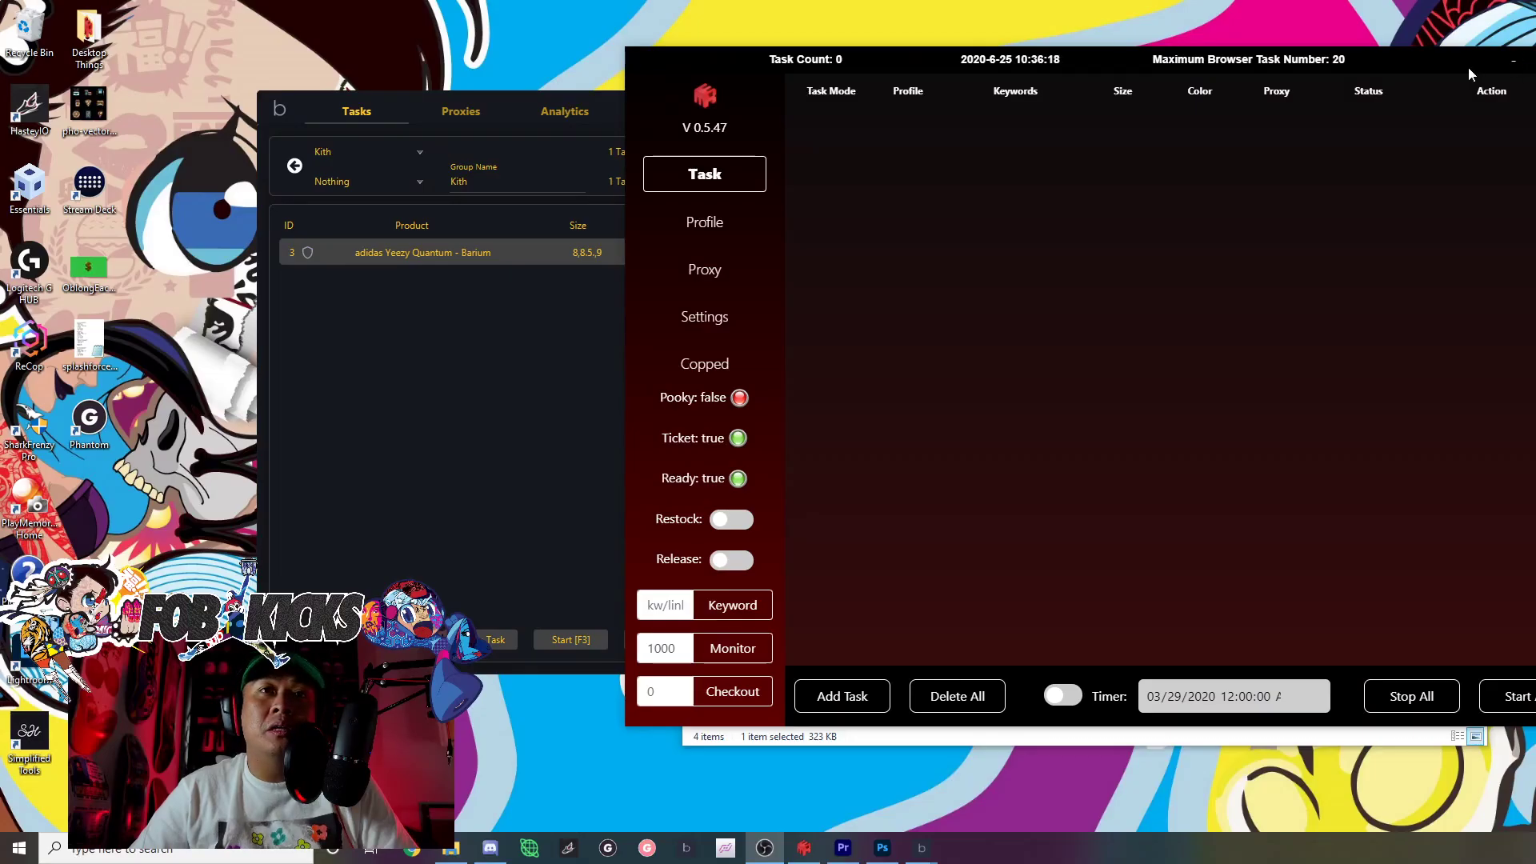
Glance at the saved proxy groups, return to the task list and begin a new task.
{"action": "left_click_drag", "start_coordinate": [1435, 72], "coordinate": [1339, 69]}
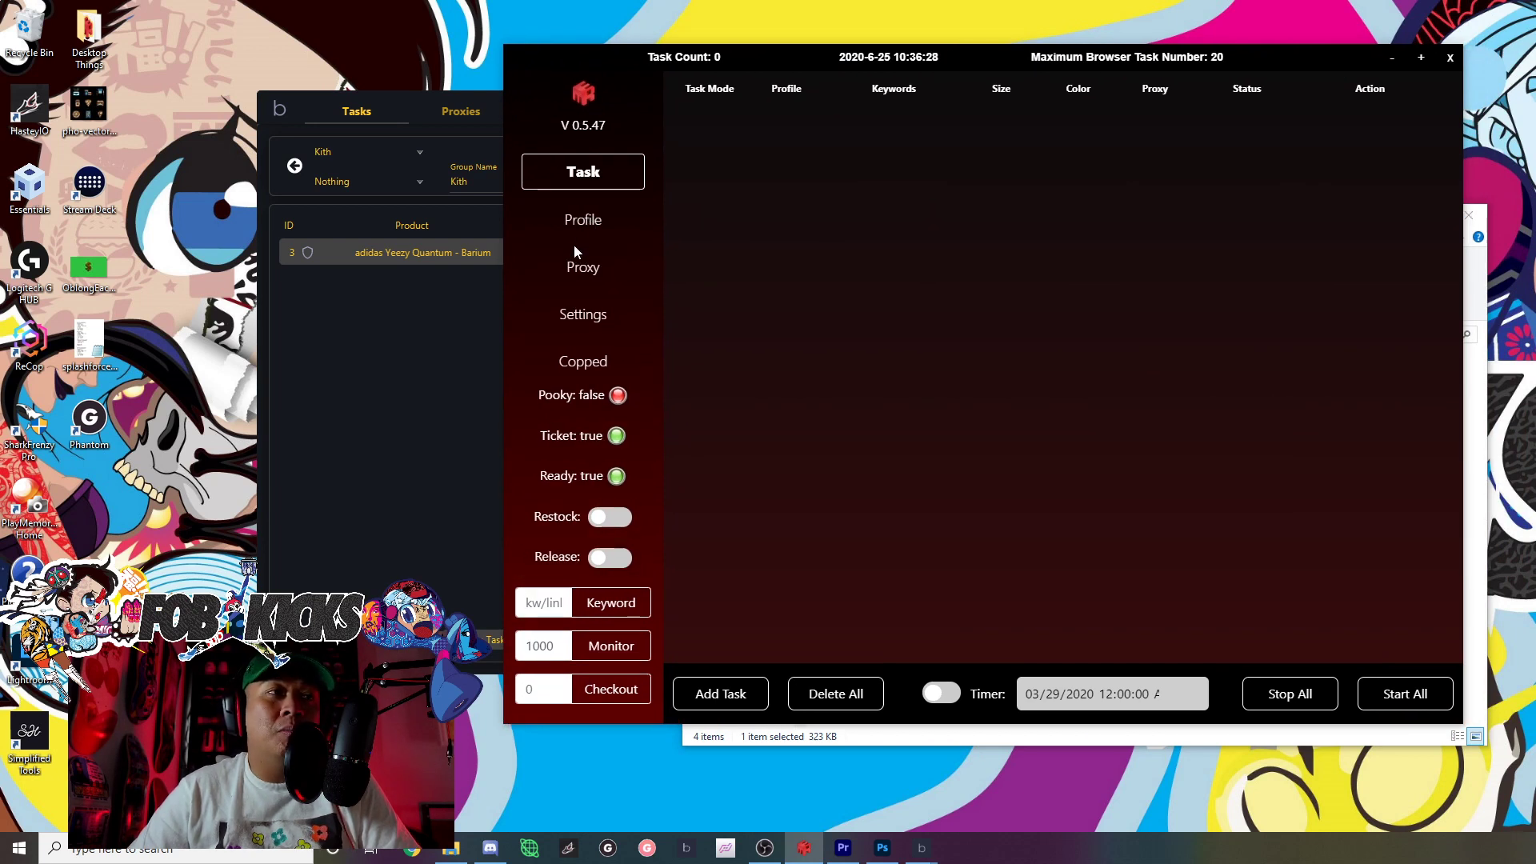
{"action": "left_click", "coordinate": [588, 266]}
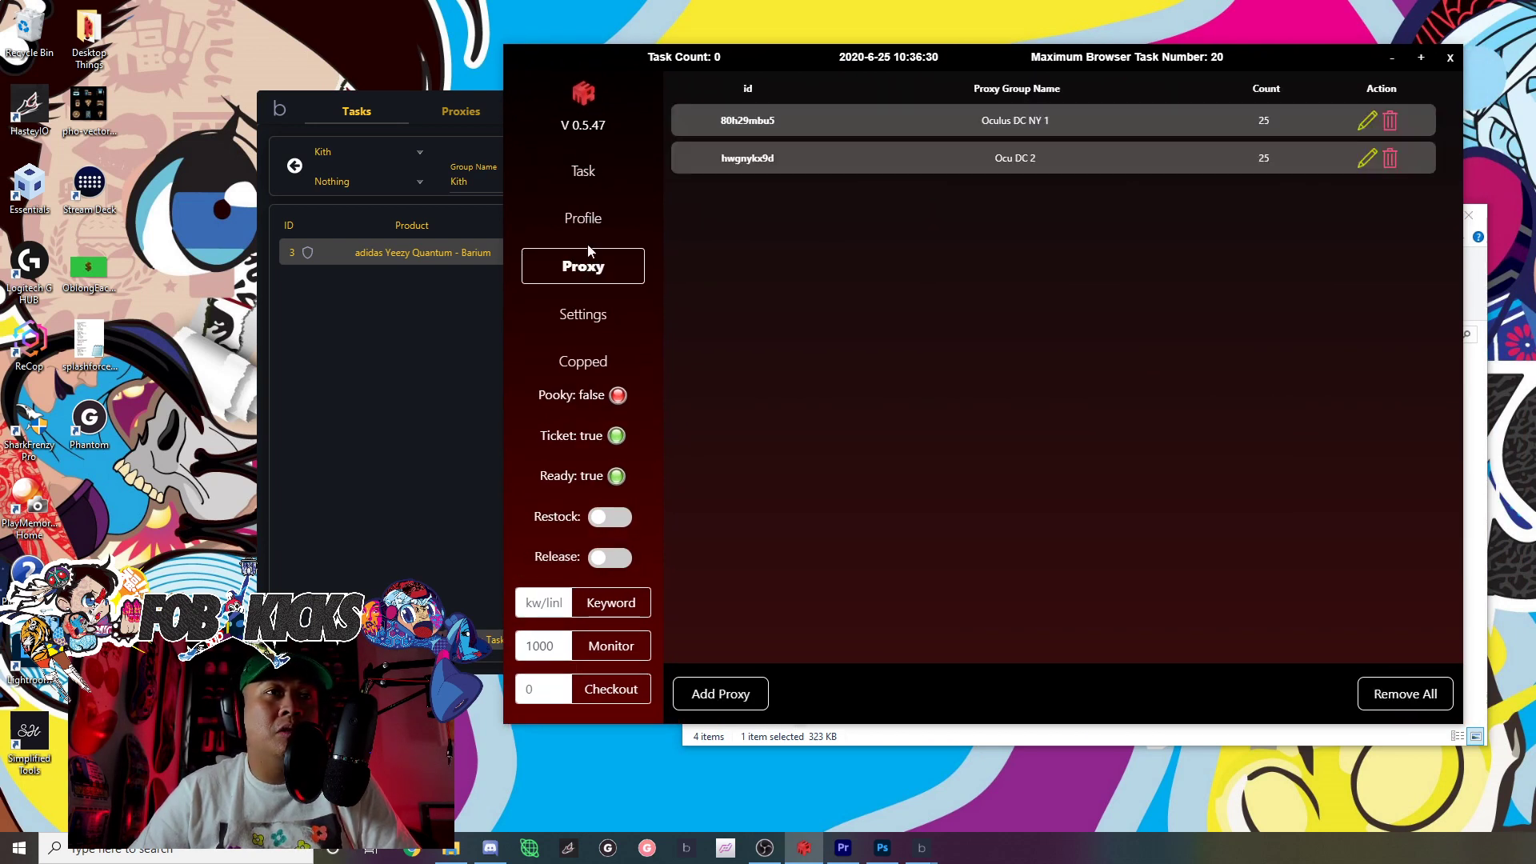
{"action": "left_click", "coordinate": [573, 181]}
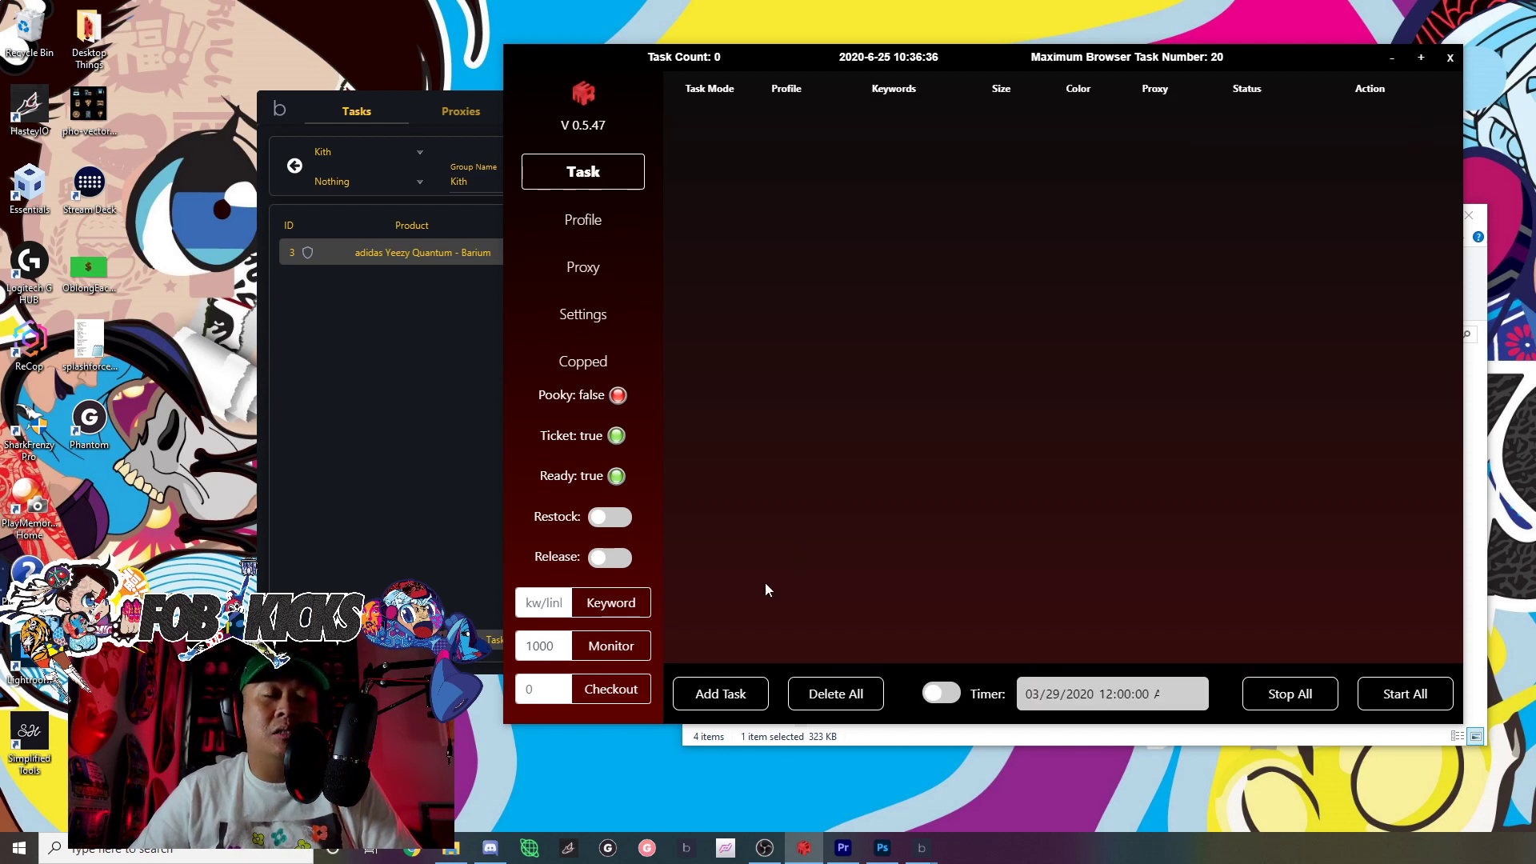
{"action": "left_click", "coordinate": [724, 691]}
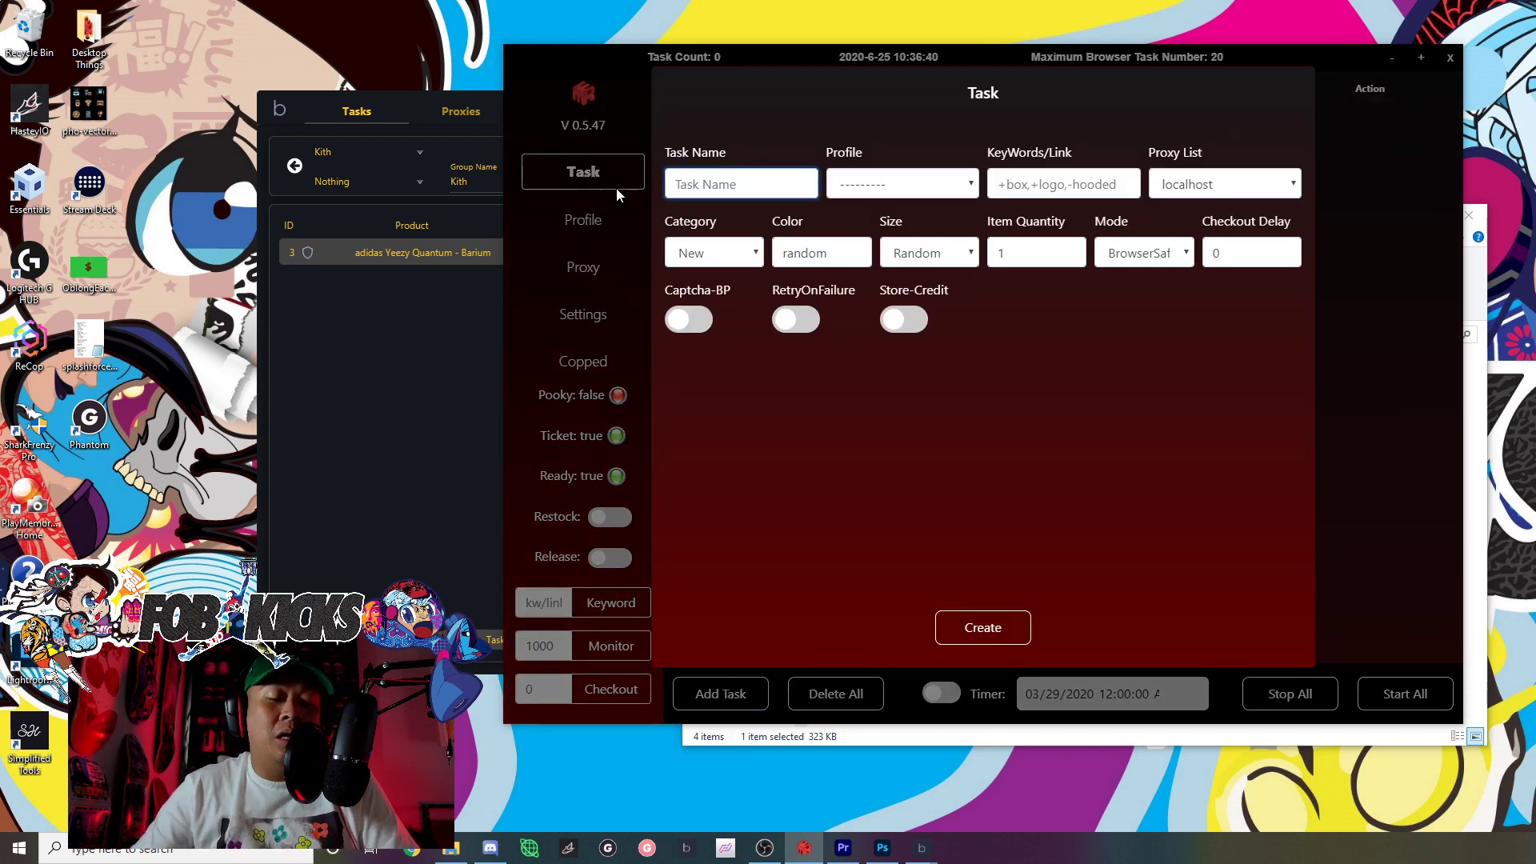
{"action": "type", "text": "Weak 17"}
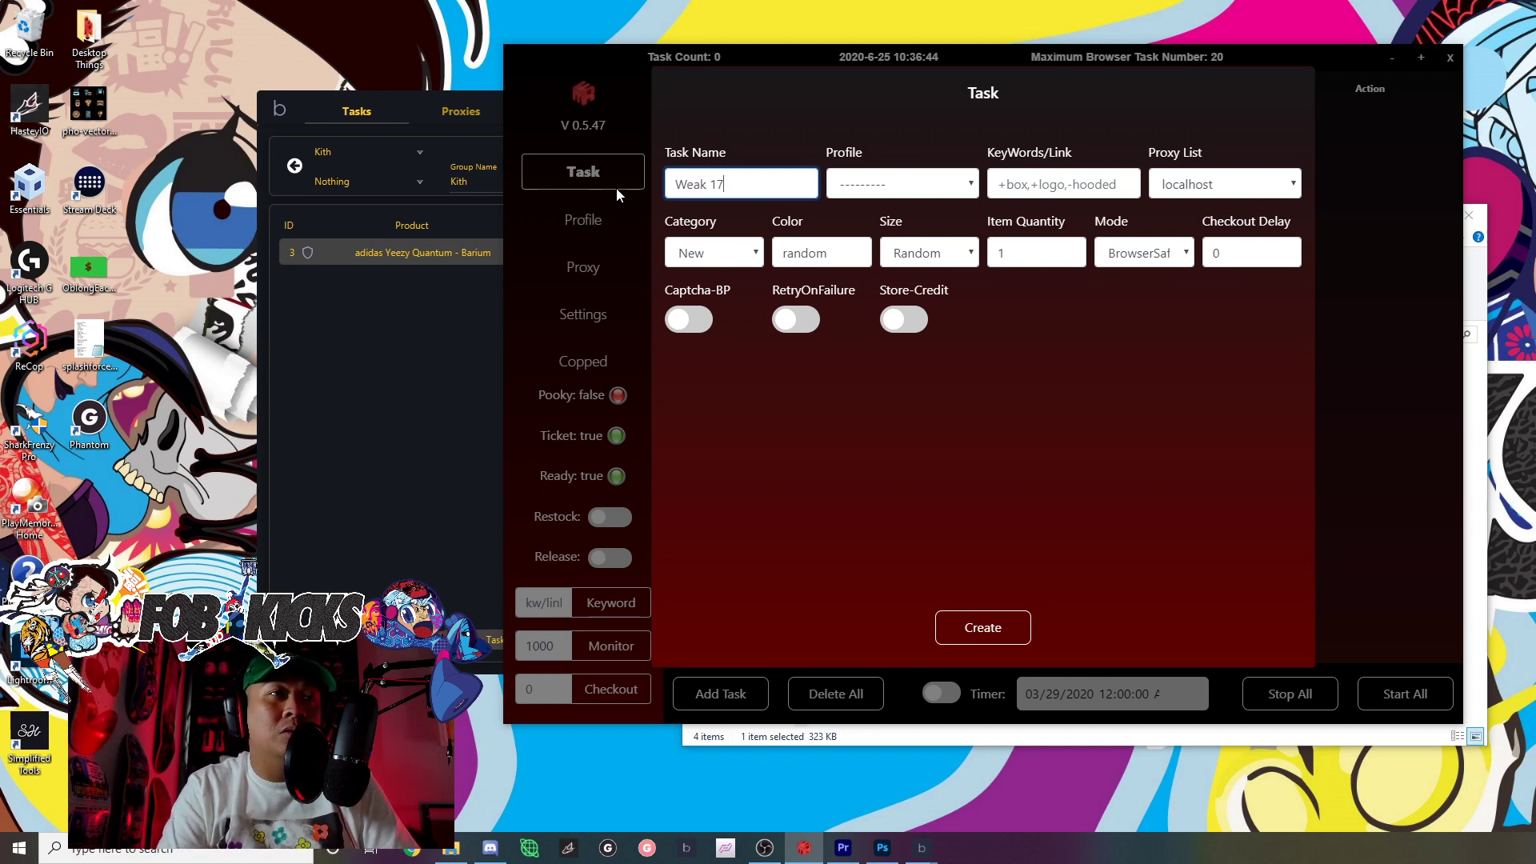
Name the task Weak 17, assign the USAA-0 profile and enter the keyword +tote.
{"action": "left_click", "coordinate": [923, 182]}
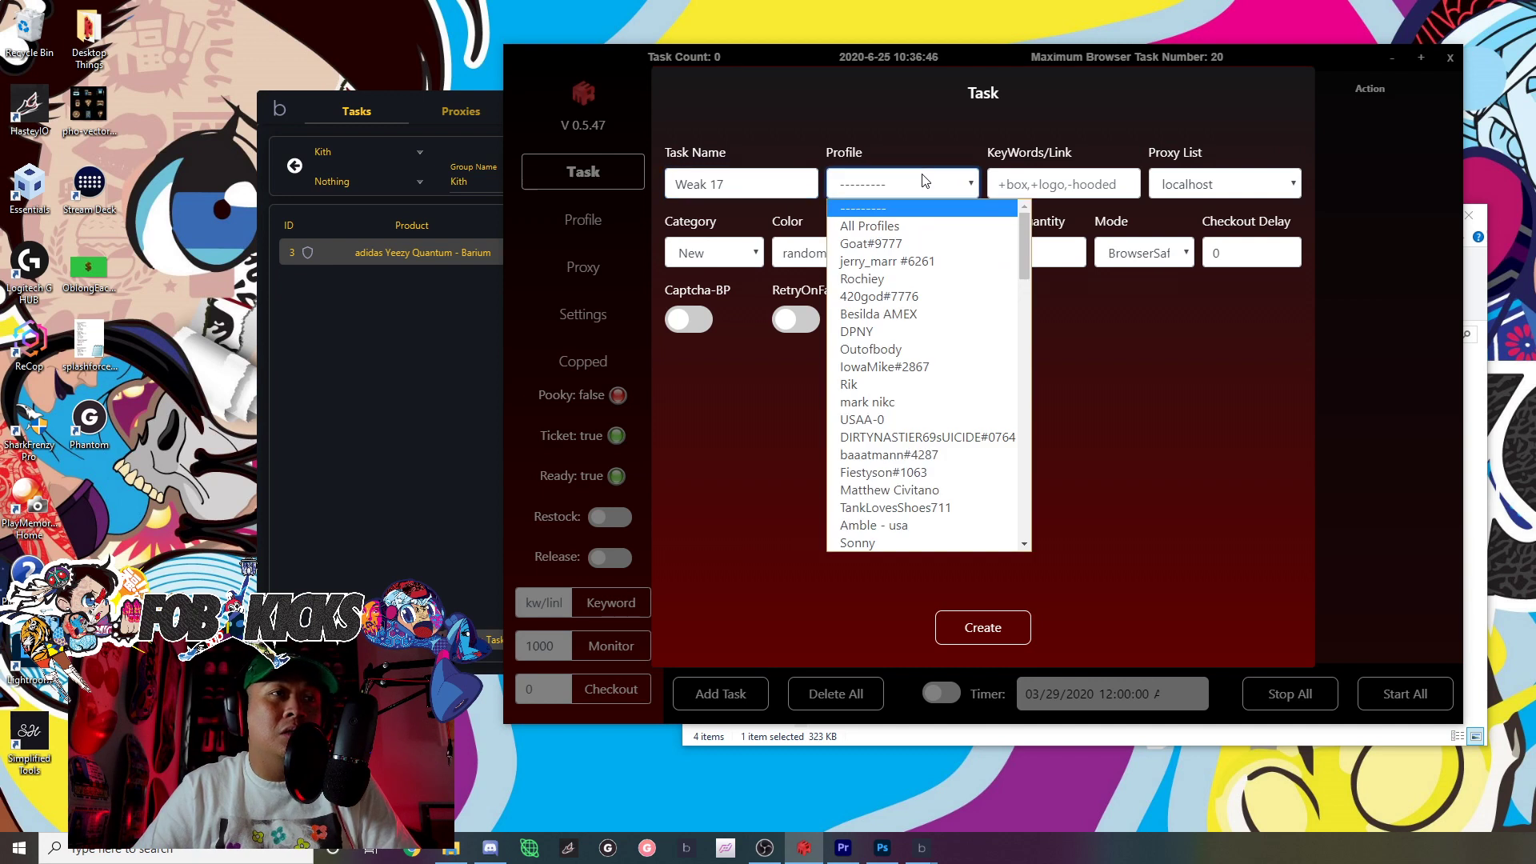
{"action": "key", "text": "u"}
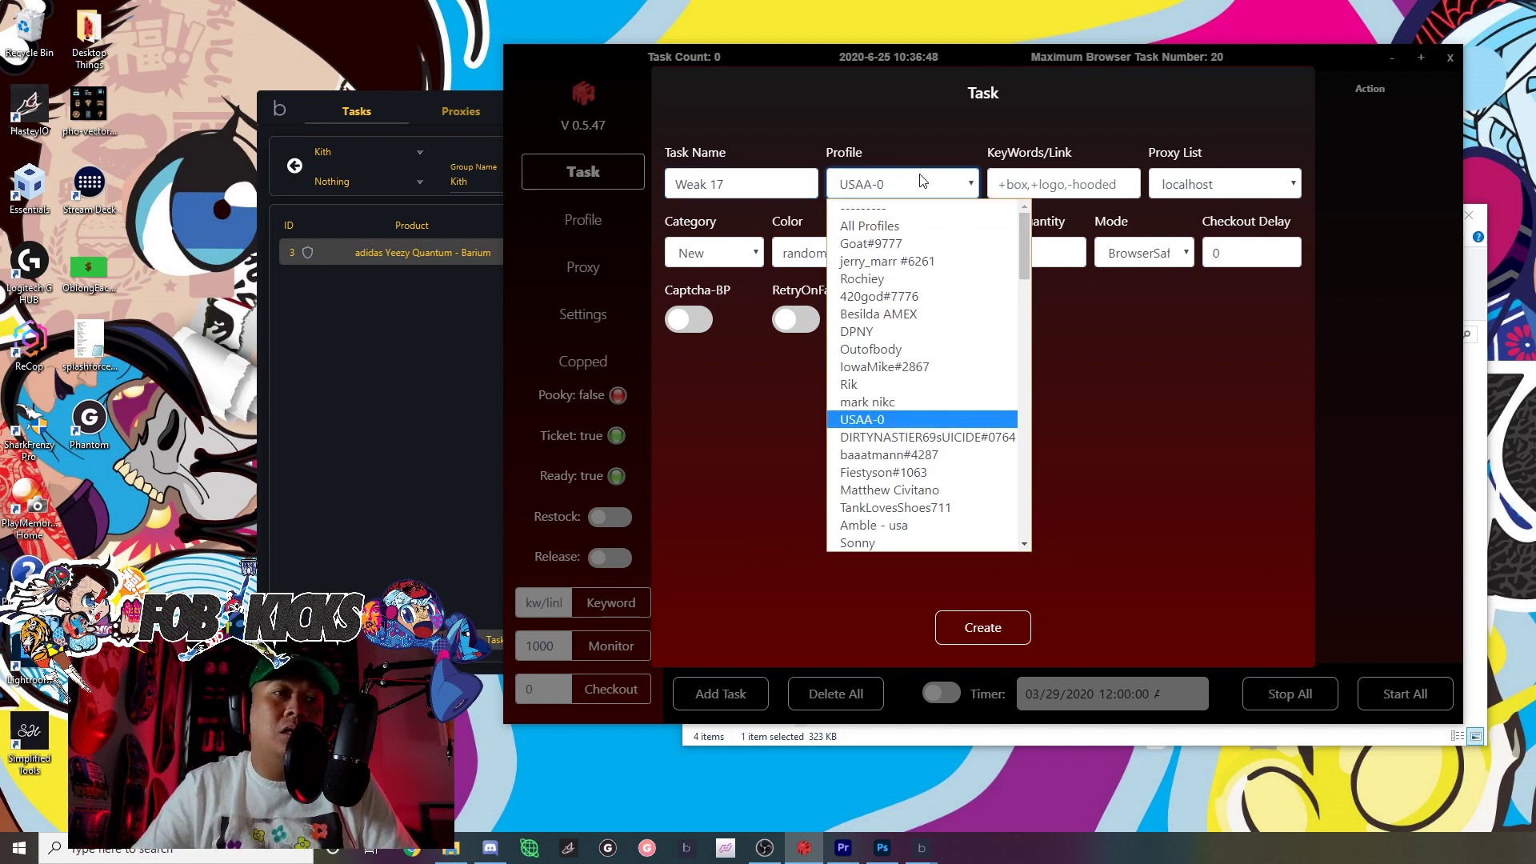
{"action": "left_click", "coordinate": [864, 419]}
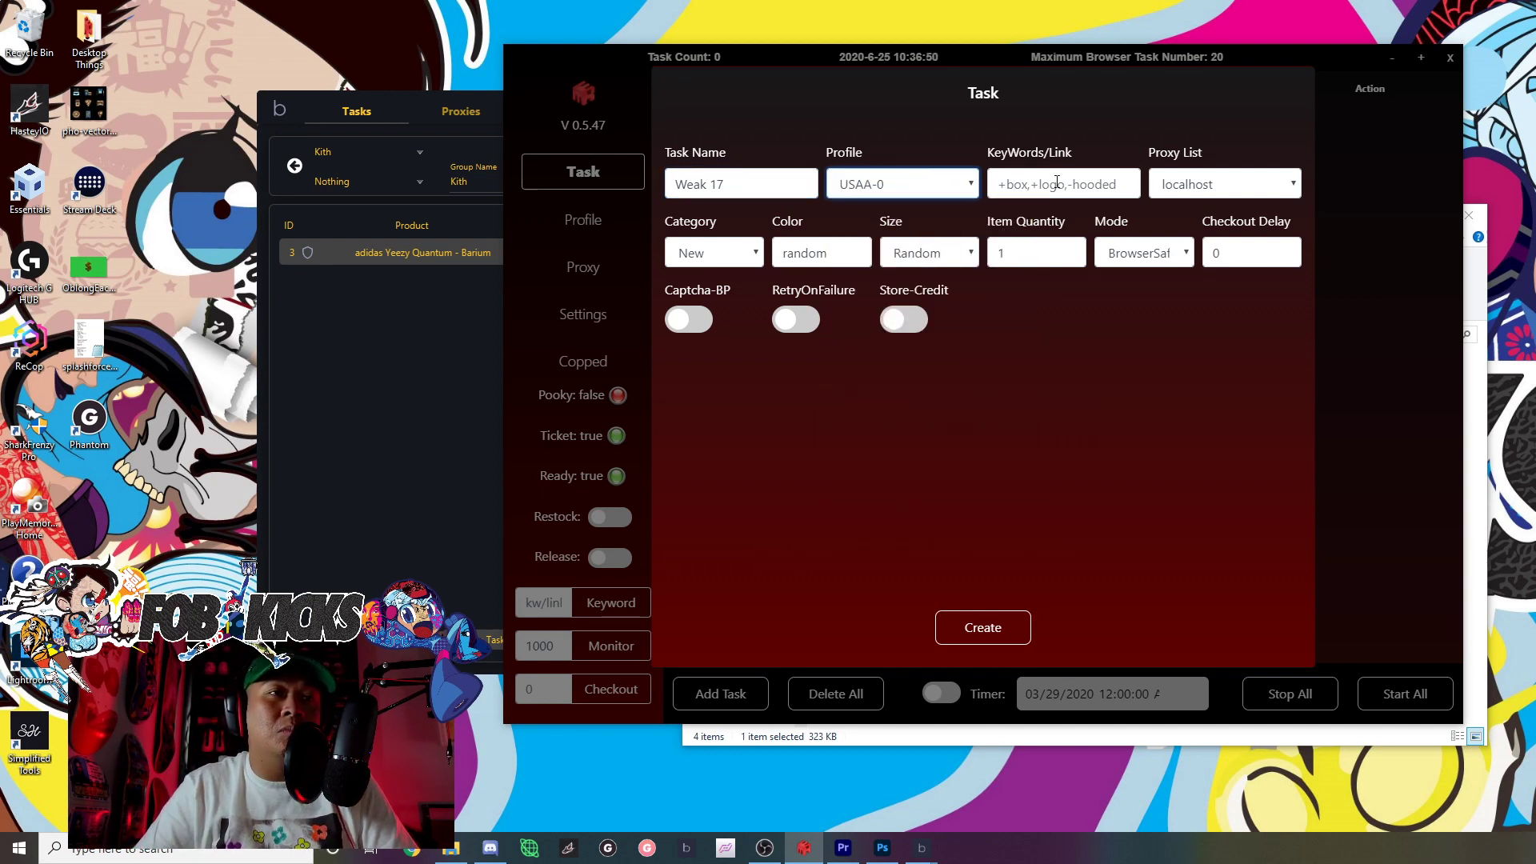
{"action": "left_click", "coordinate": [1059, 184]}
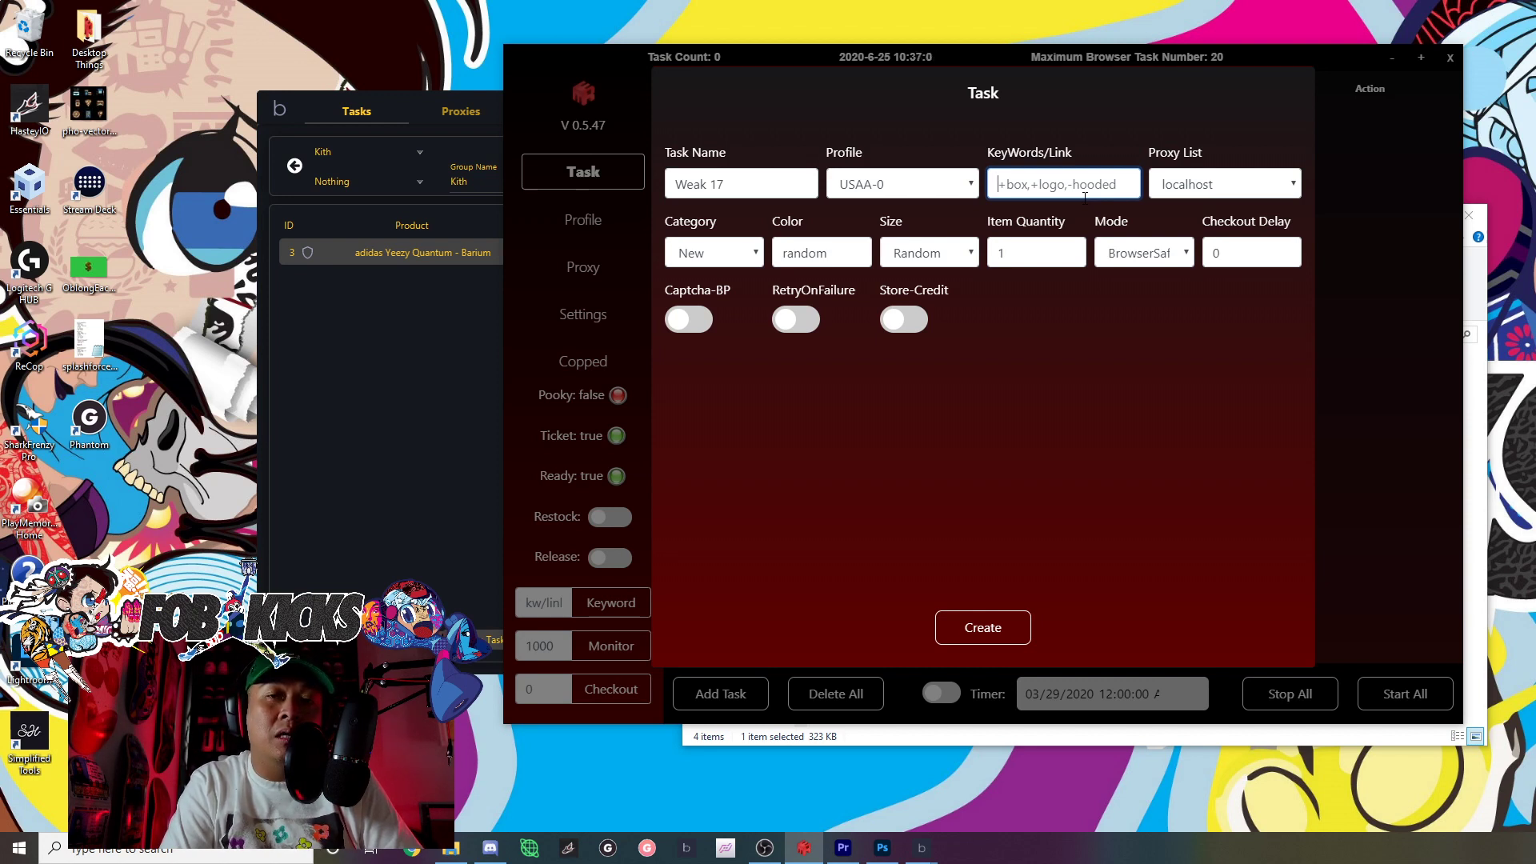
{"action": "type", "text": "+tote"}
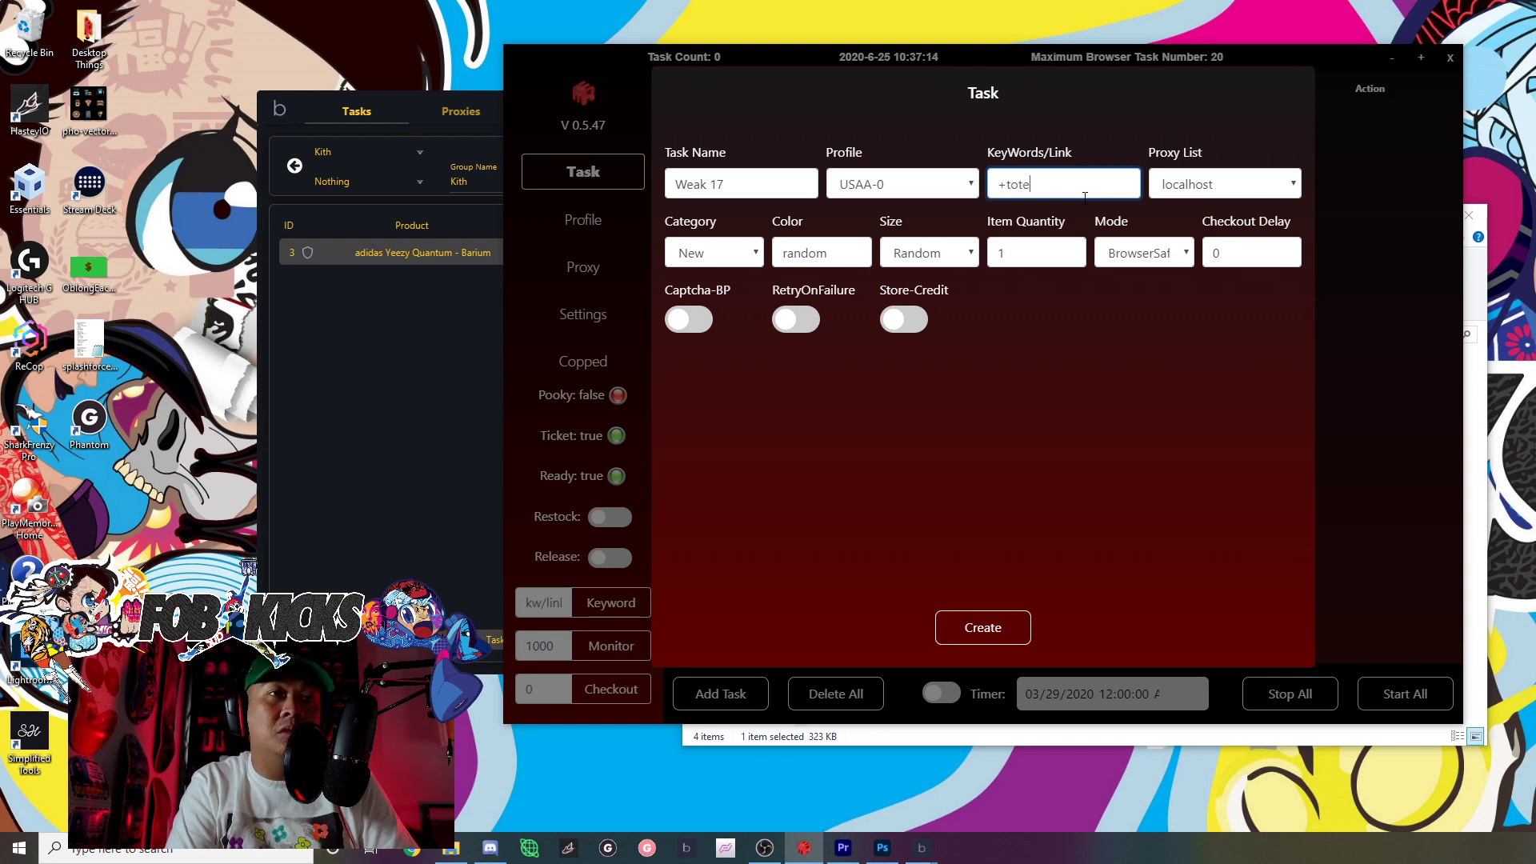
{"action": "left_click", "coordinate": [1200, 187]}
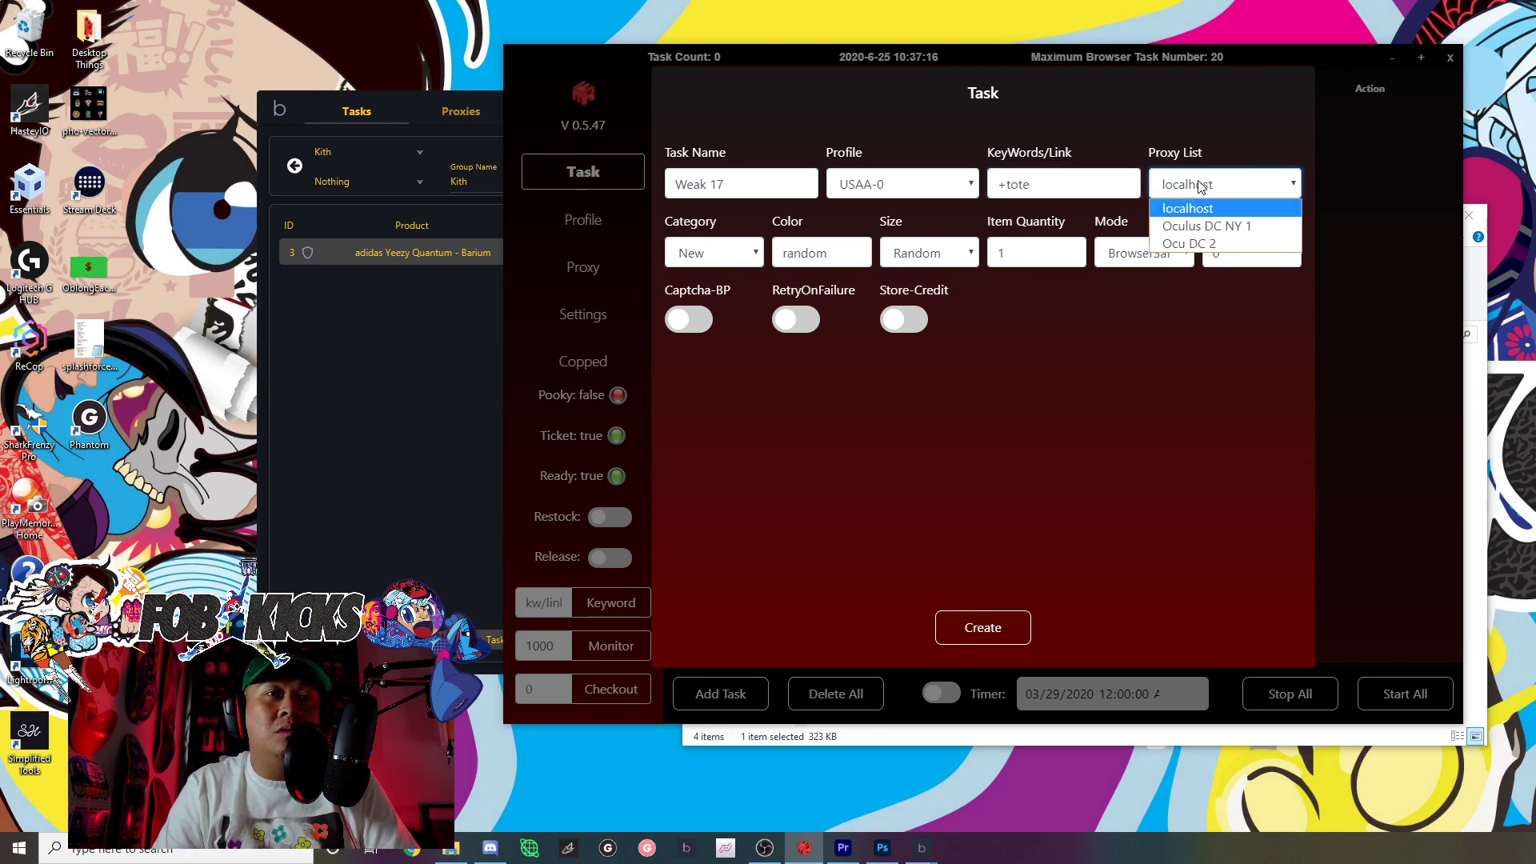
Use the Oculus DC NY 1 proxy group, set the category to Bags and the colour to black.
{"action": "left_click", "coordinate": [1199, 227]}
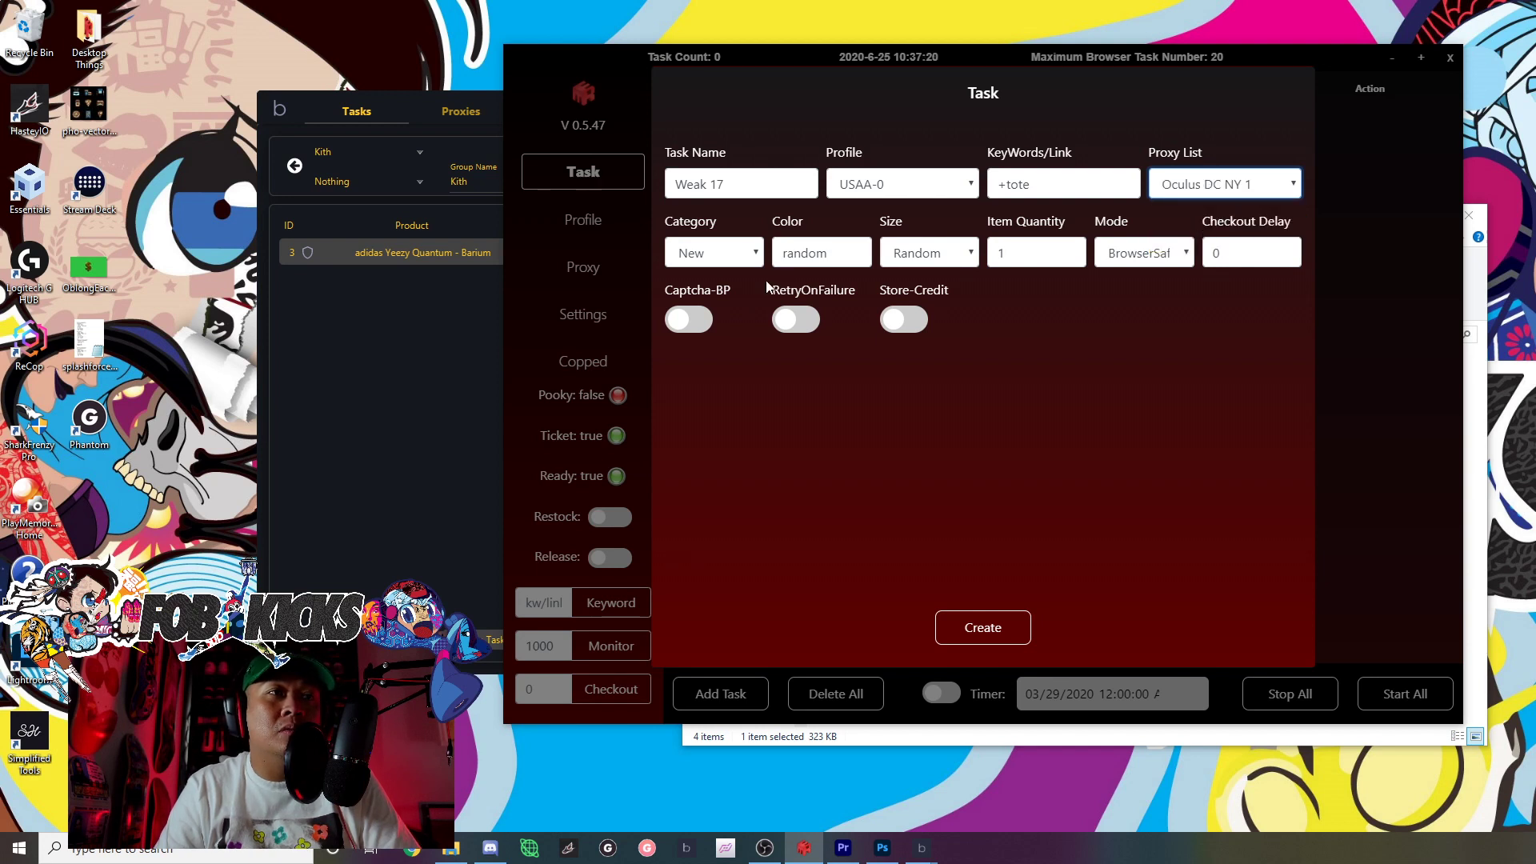
{"action": "left_click", "coordinate": [750, 257]}
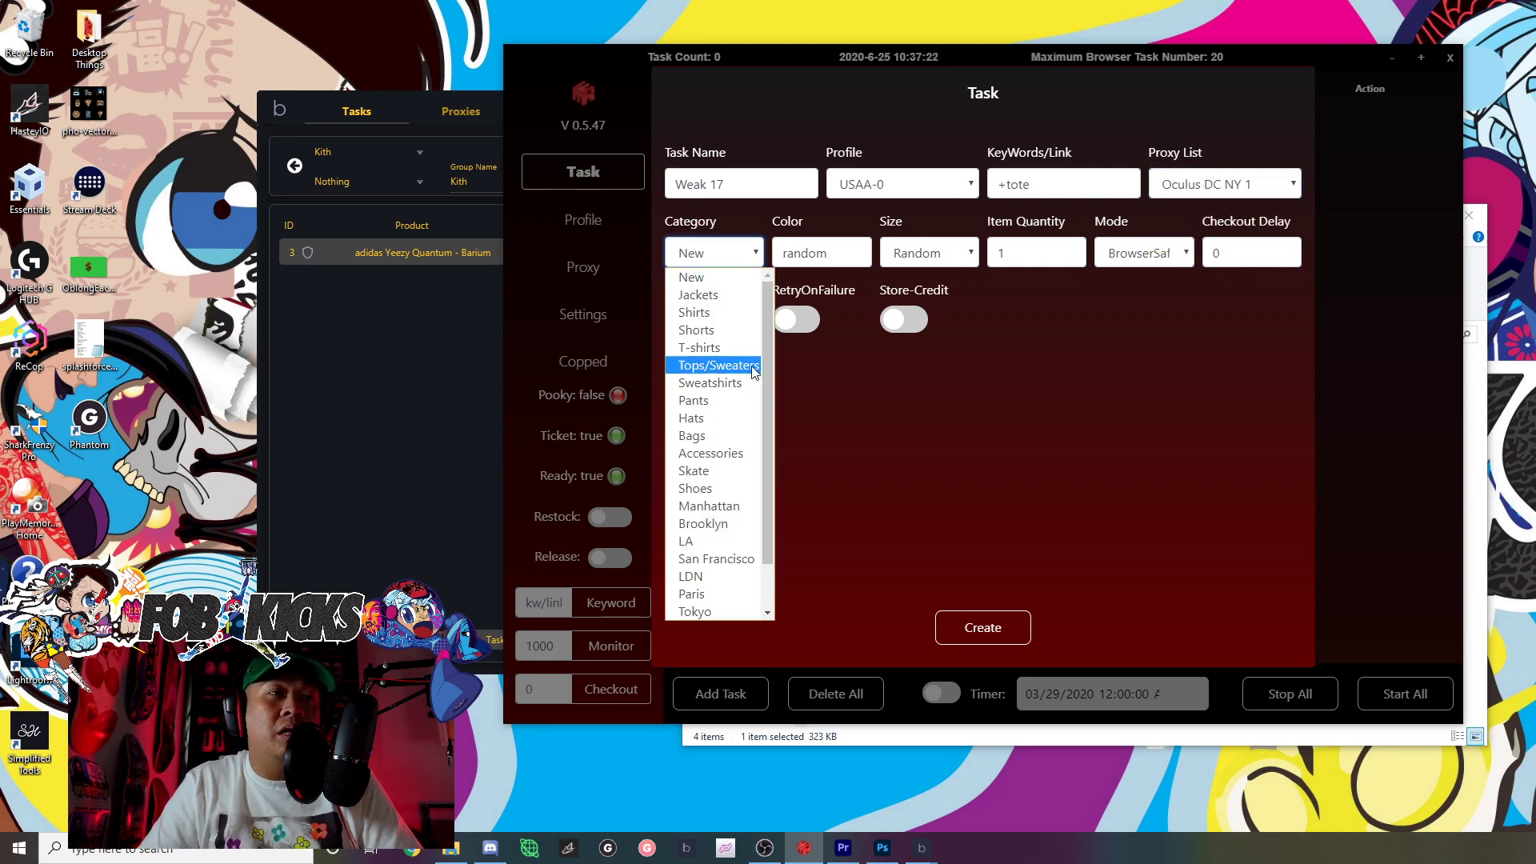
{"action": "left_click", "coordinate": [735, 438]}
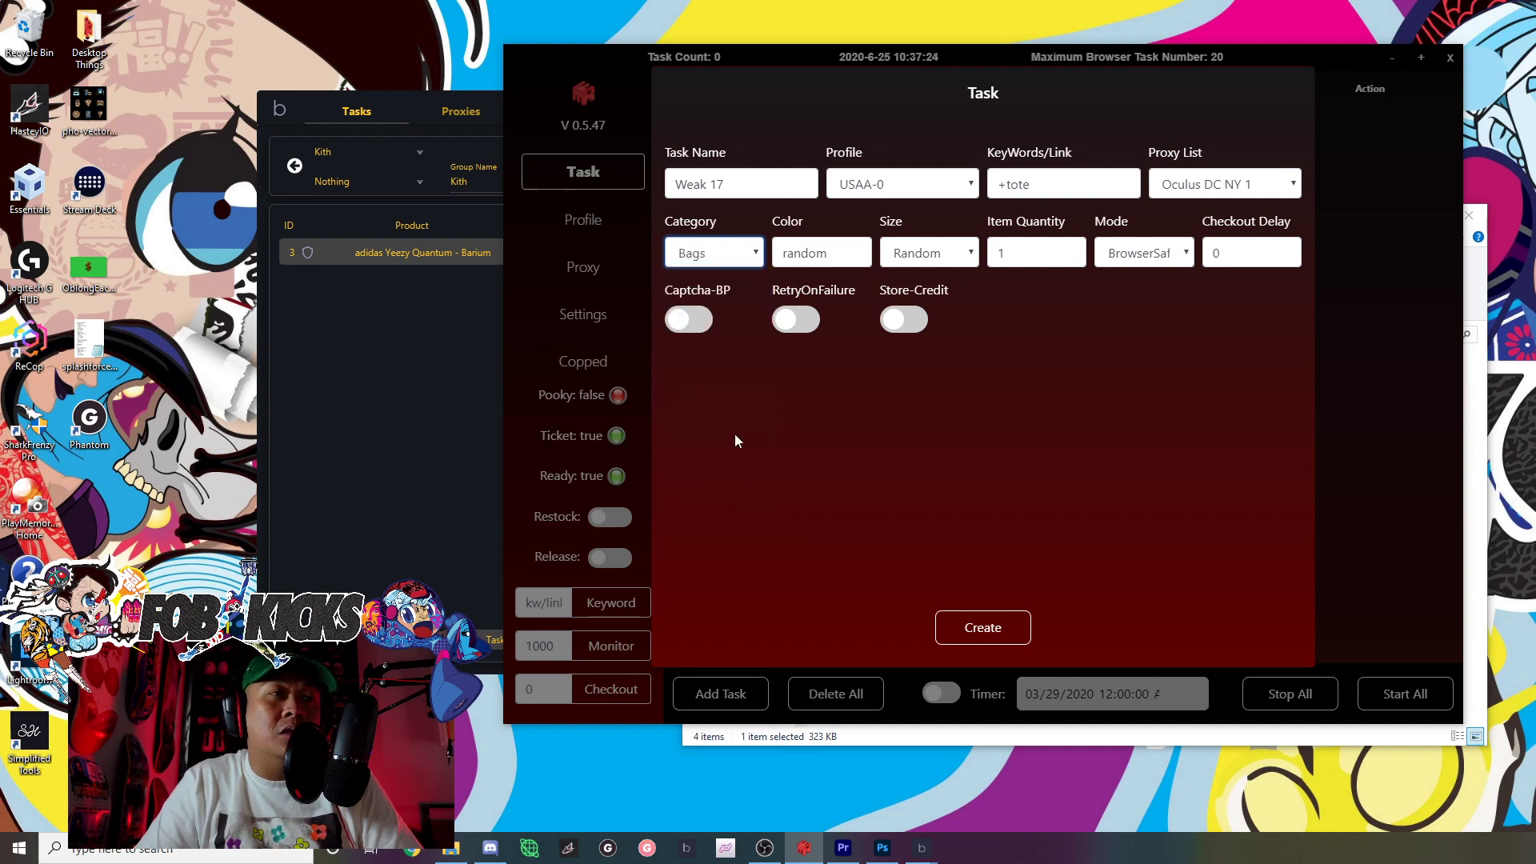
{"action": "double_click", "coordinate": [838, 250]}
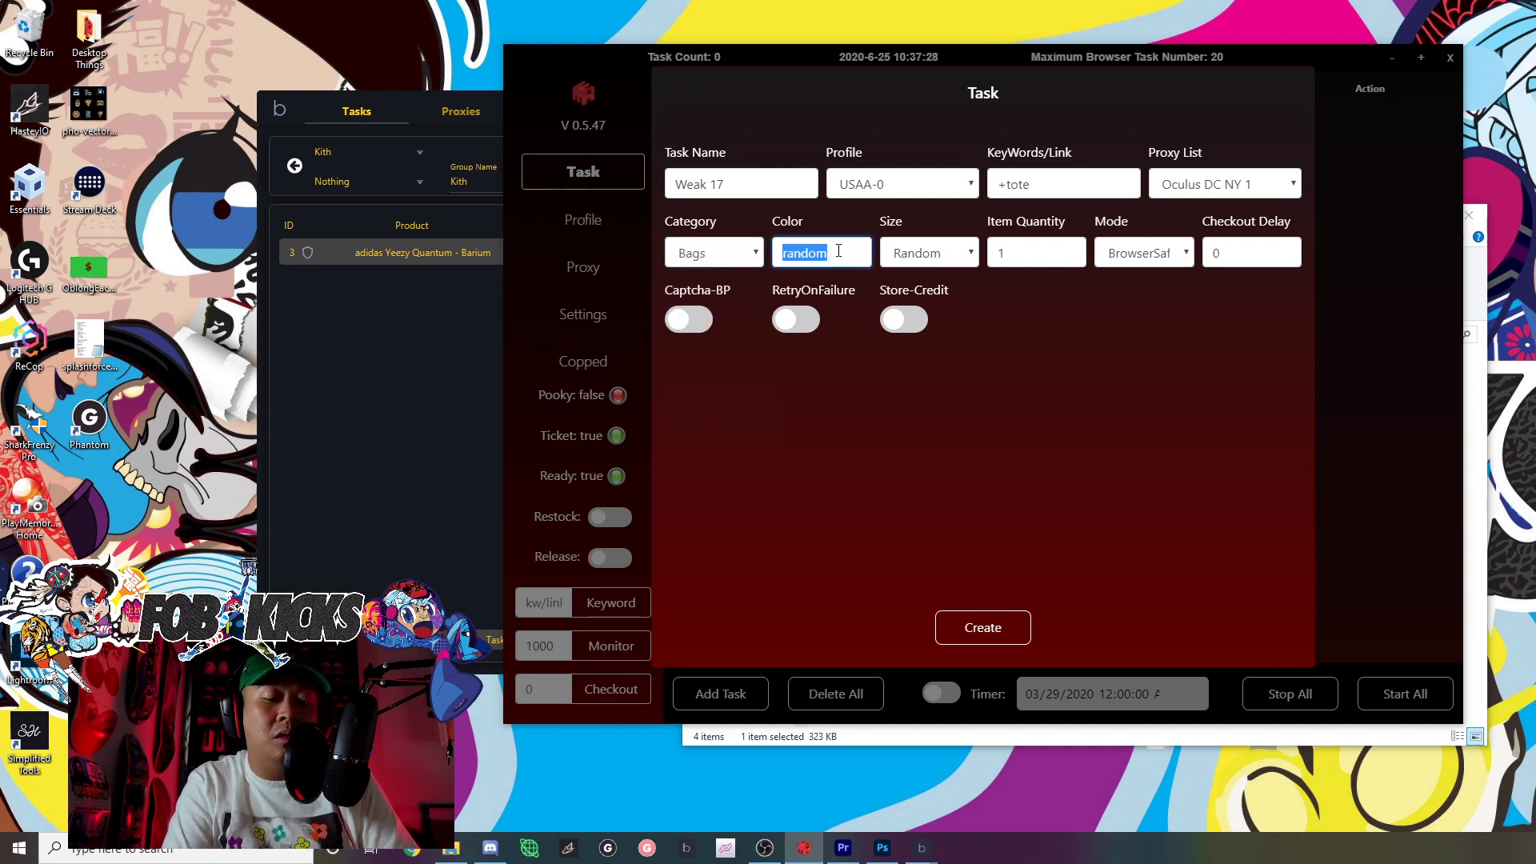
{"action": "type", "text": "black"}
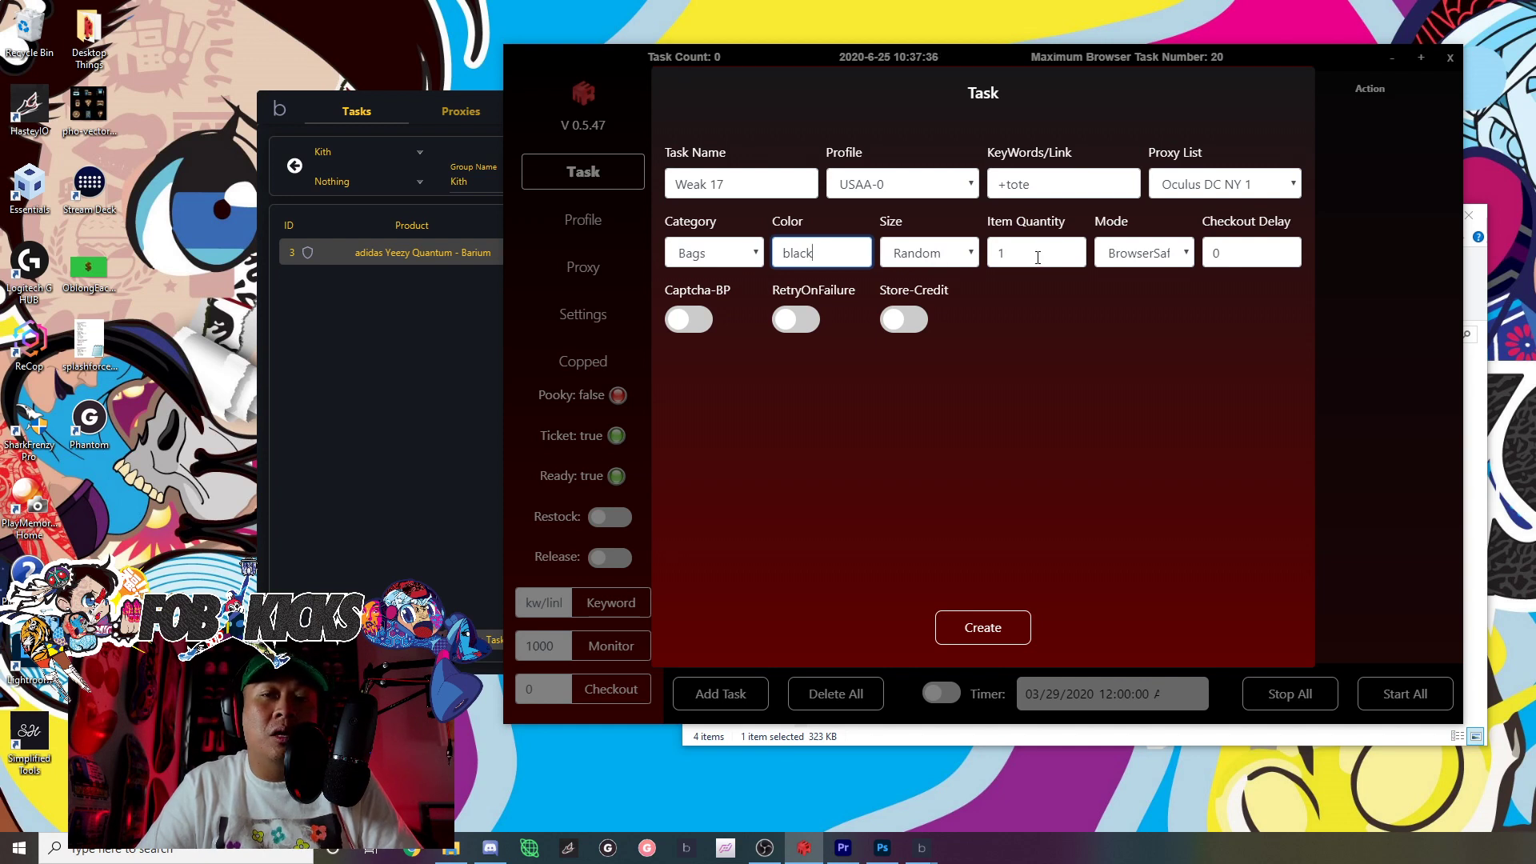
Keep BrowserSafe mode, enable RetryOnFailure and create the task.
{"action": "left_click", "coordinate": [1171, 260]}
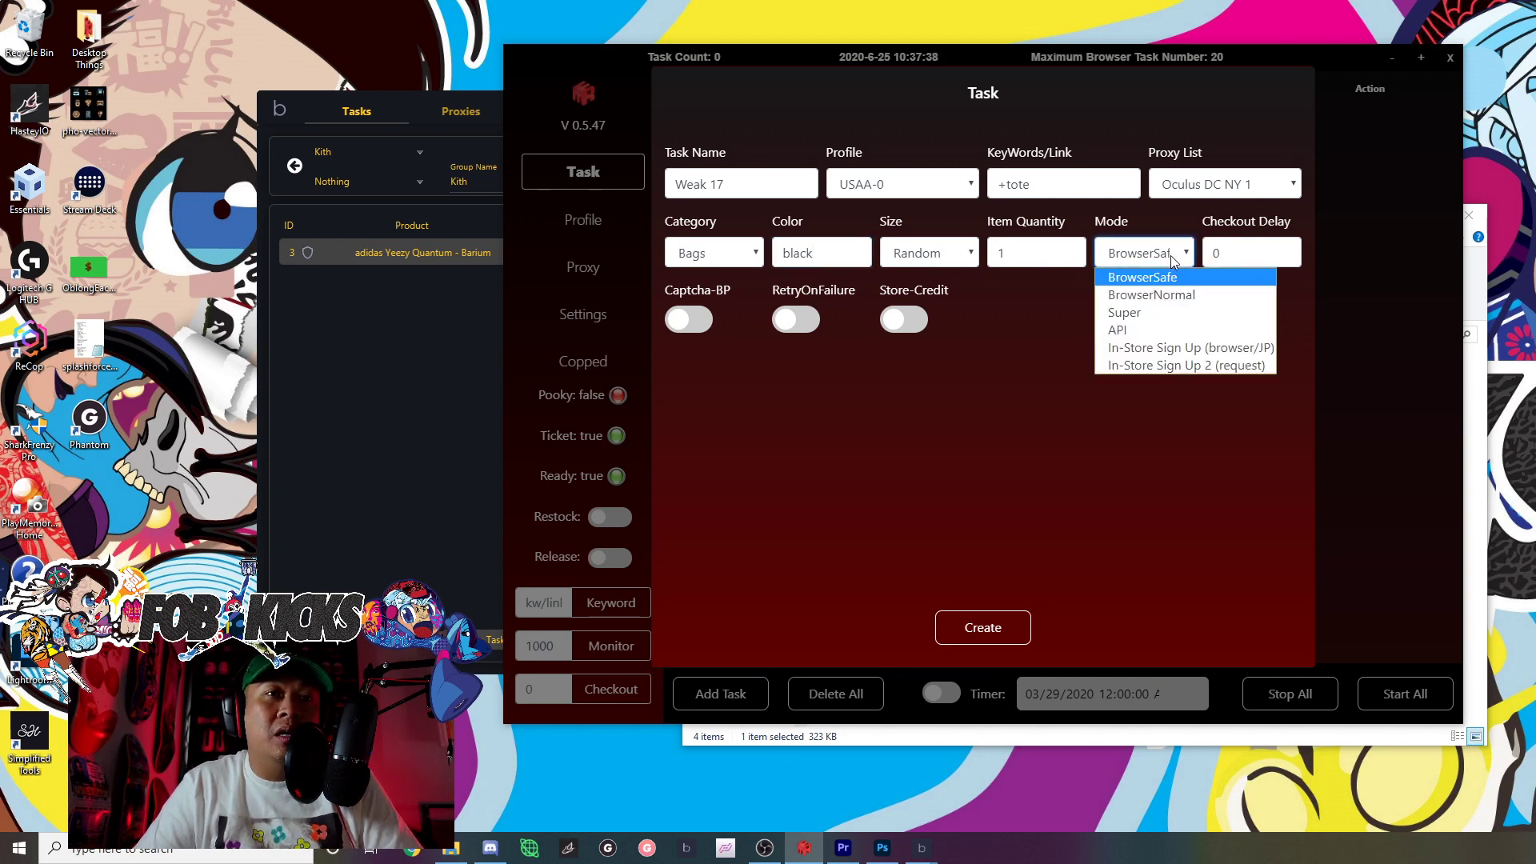
{"action": "left_click", "coordinate": [1172, 260]}
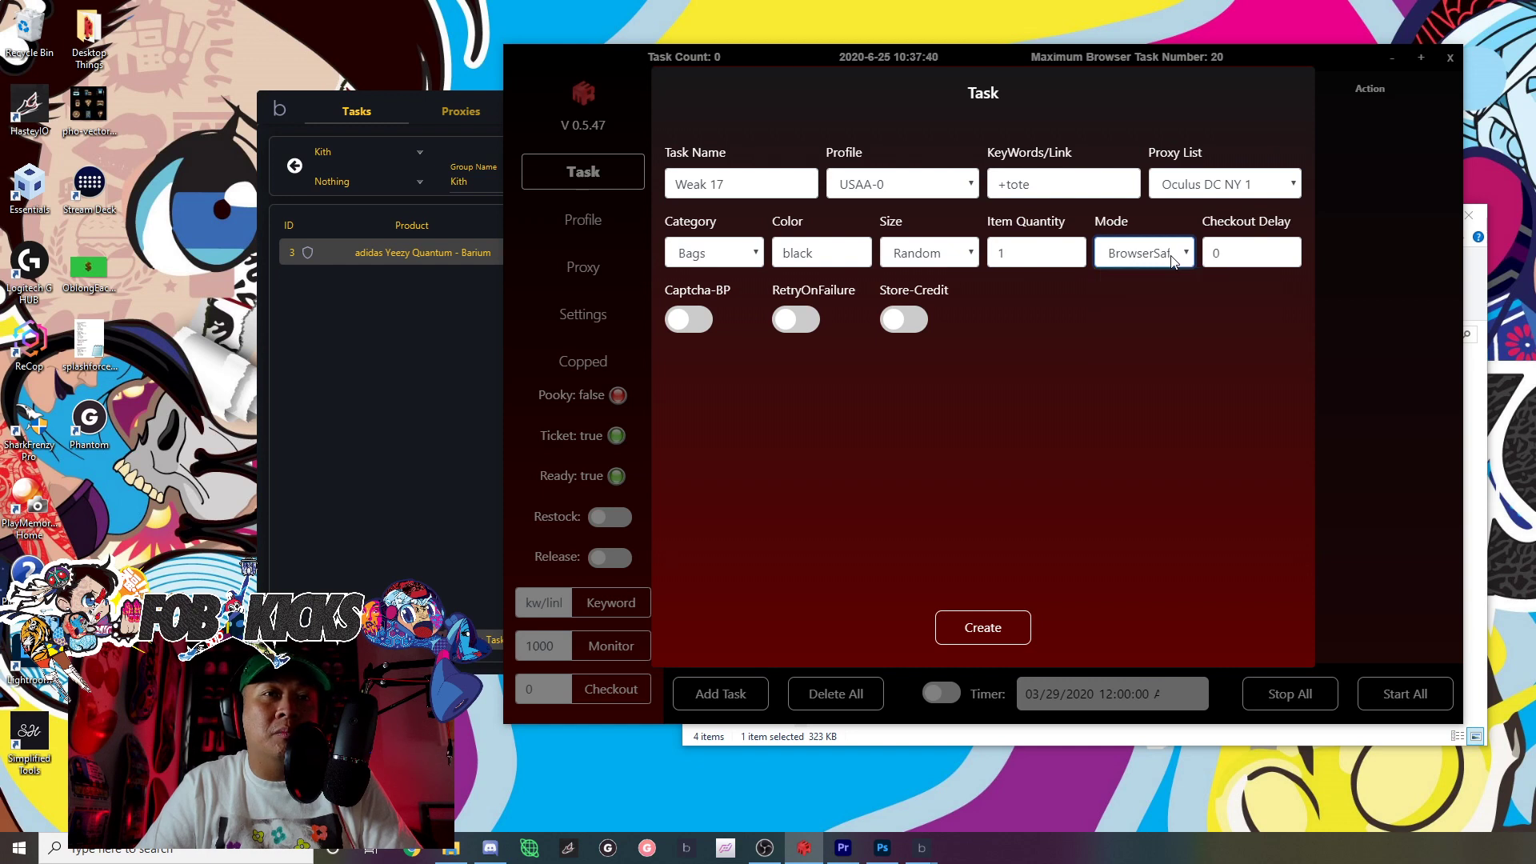
{"action": "left_click", "coordinate": [1243, 262]}
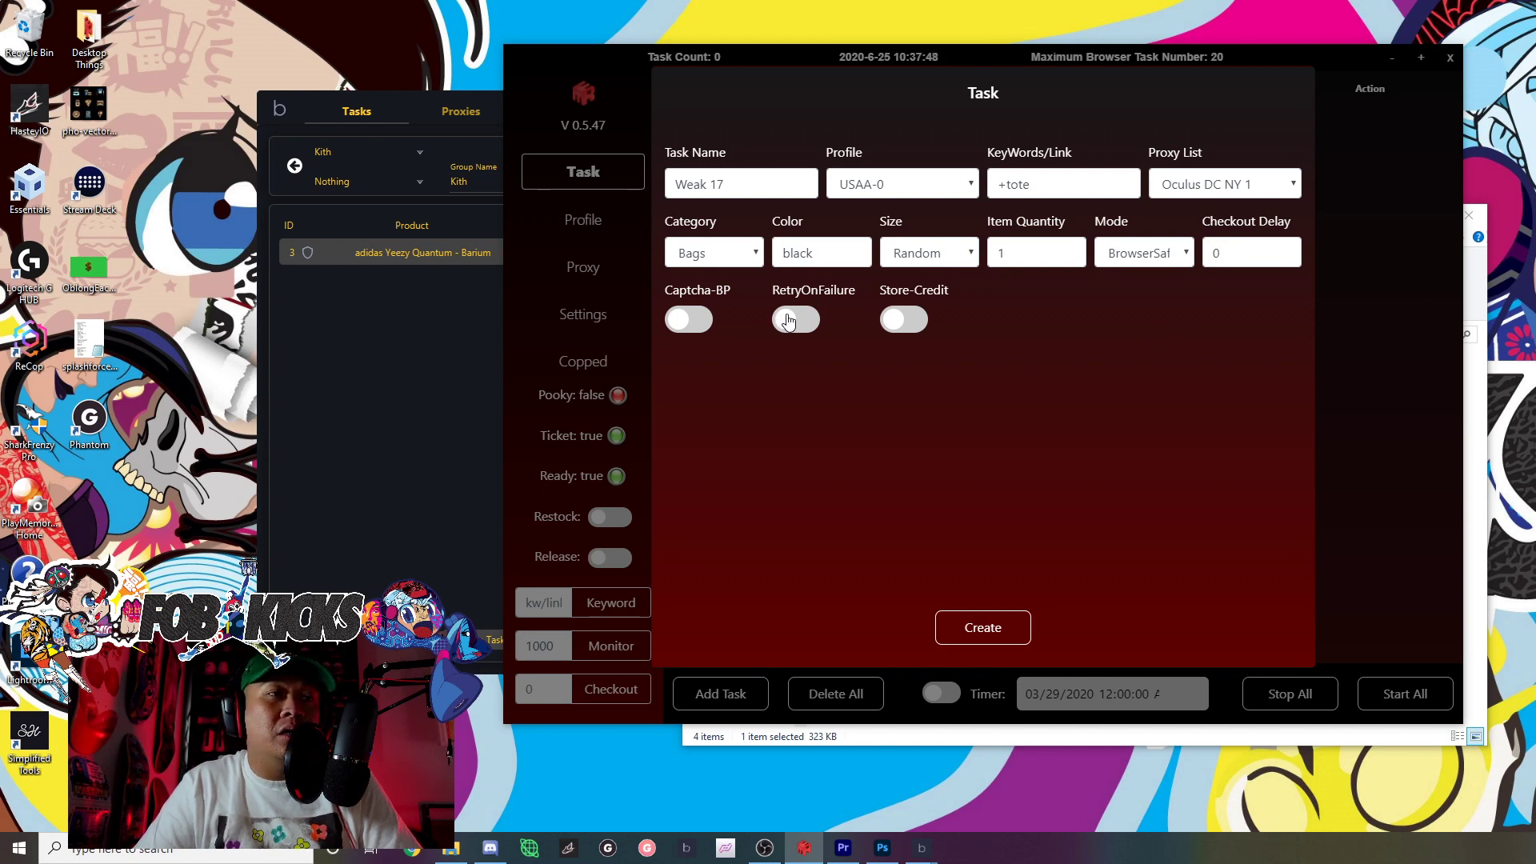
{"action": "left_click", "coordinate": [793, 325]}
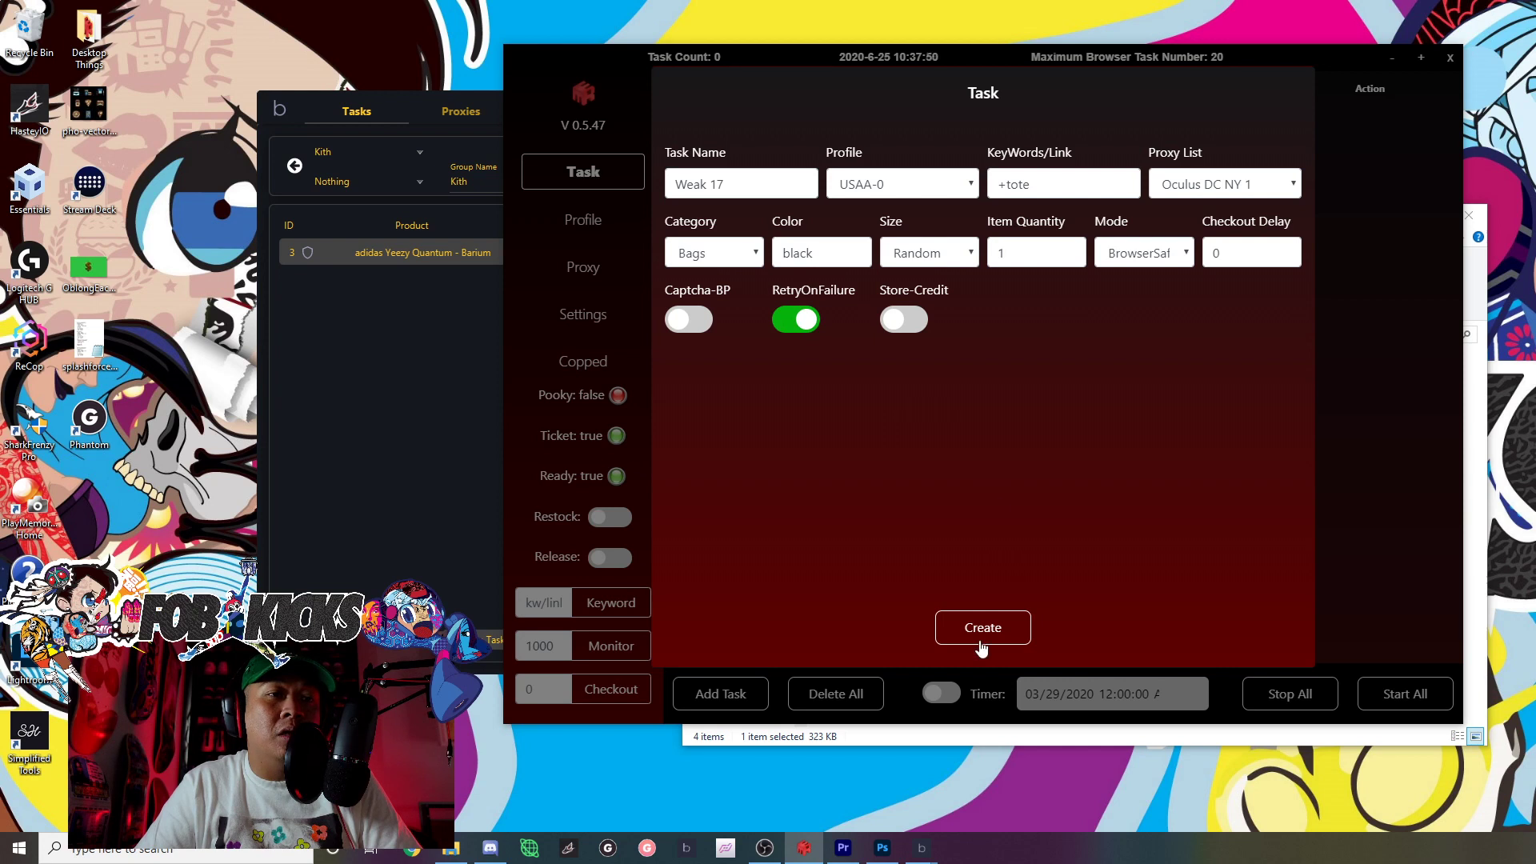
{"action": "left_click", "coordinate": [983, 636]}
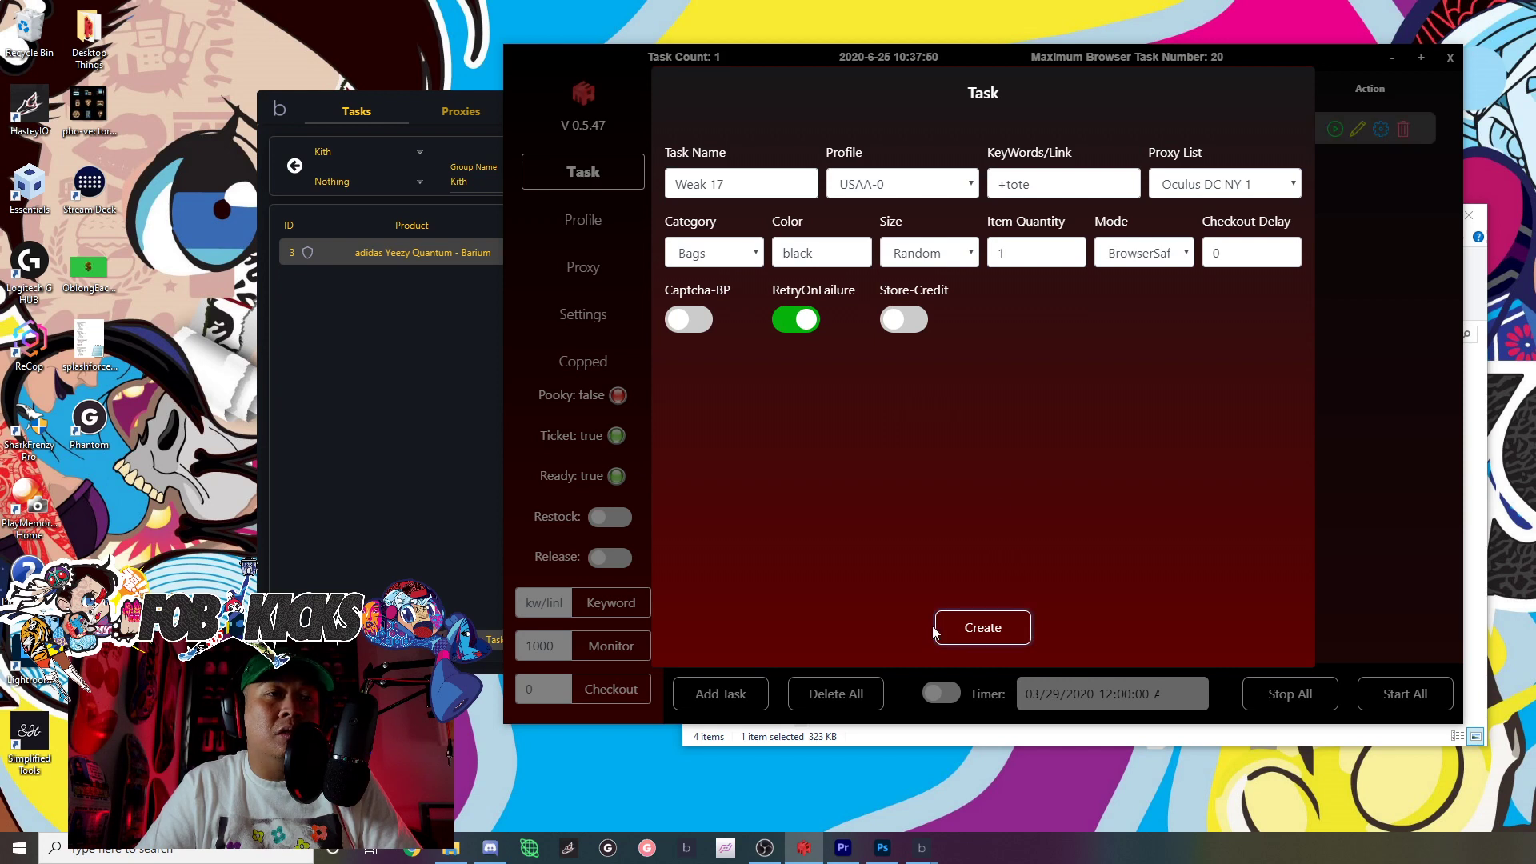
Close the task form so Weak 17 shows idle in the list, and switch on release mode.
{"action": "left_click", "coordinate": [1364, 469]}
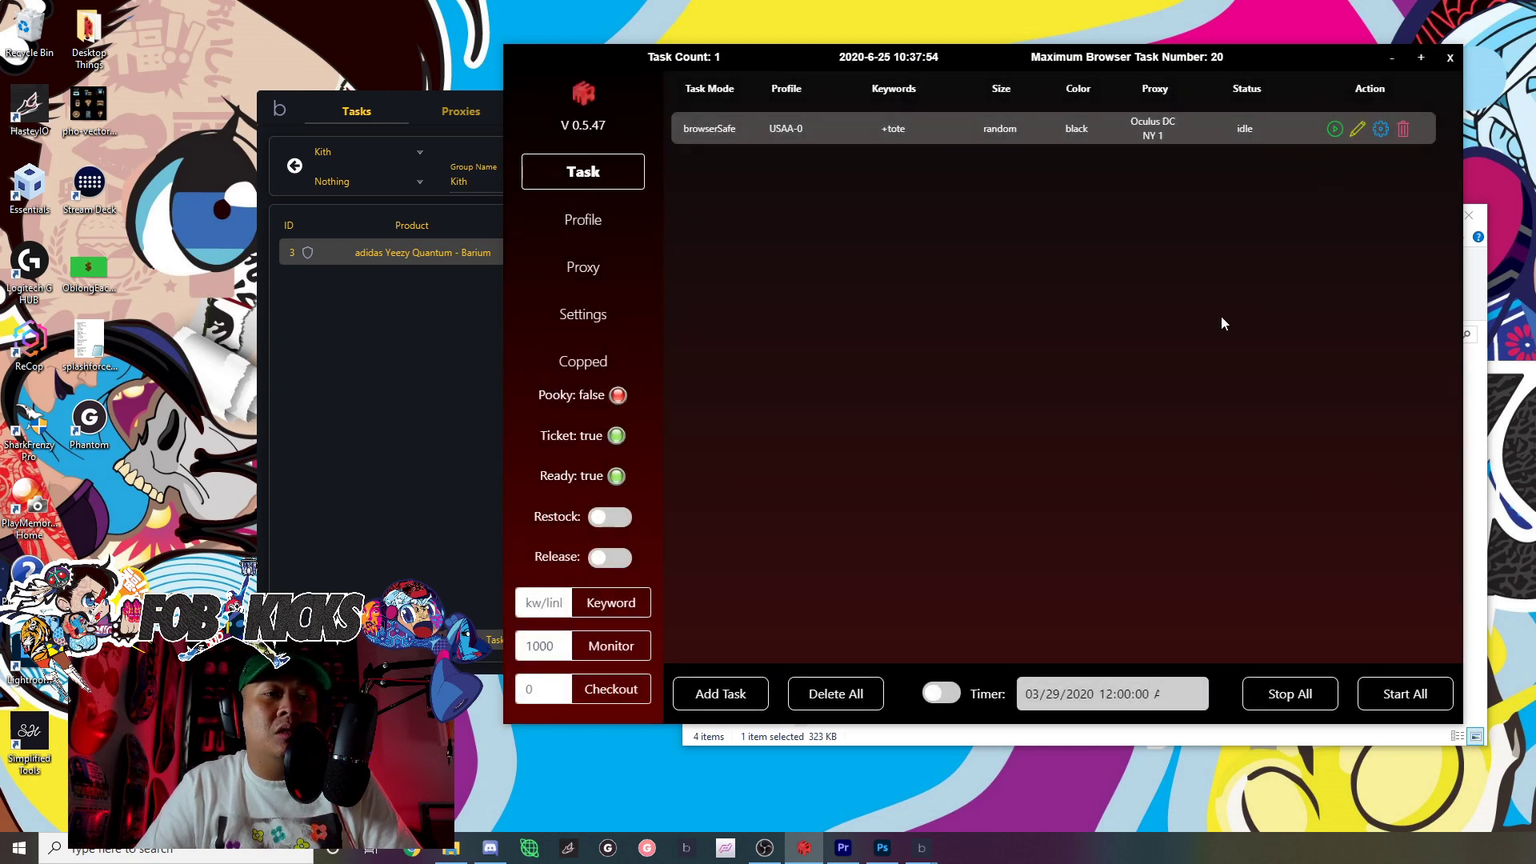
{"action": "left_click", "coordinate": [606, 564]}
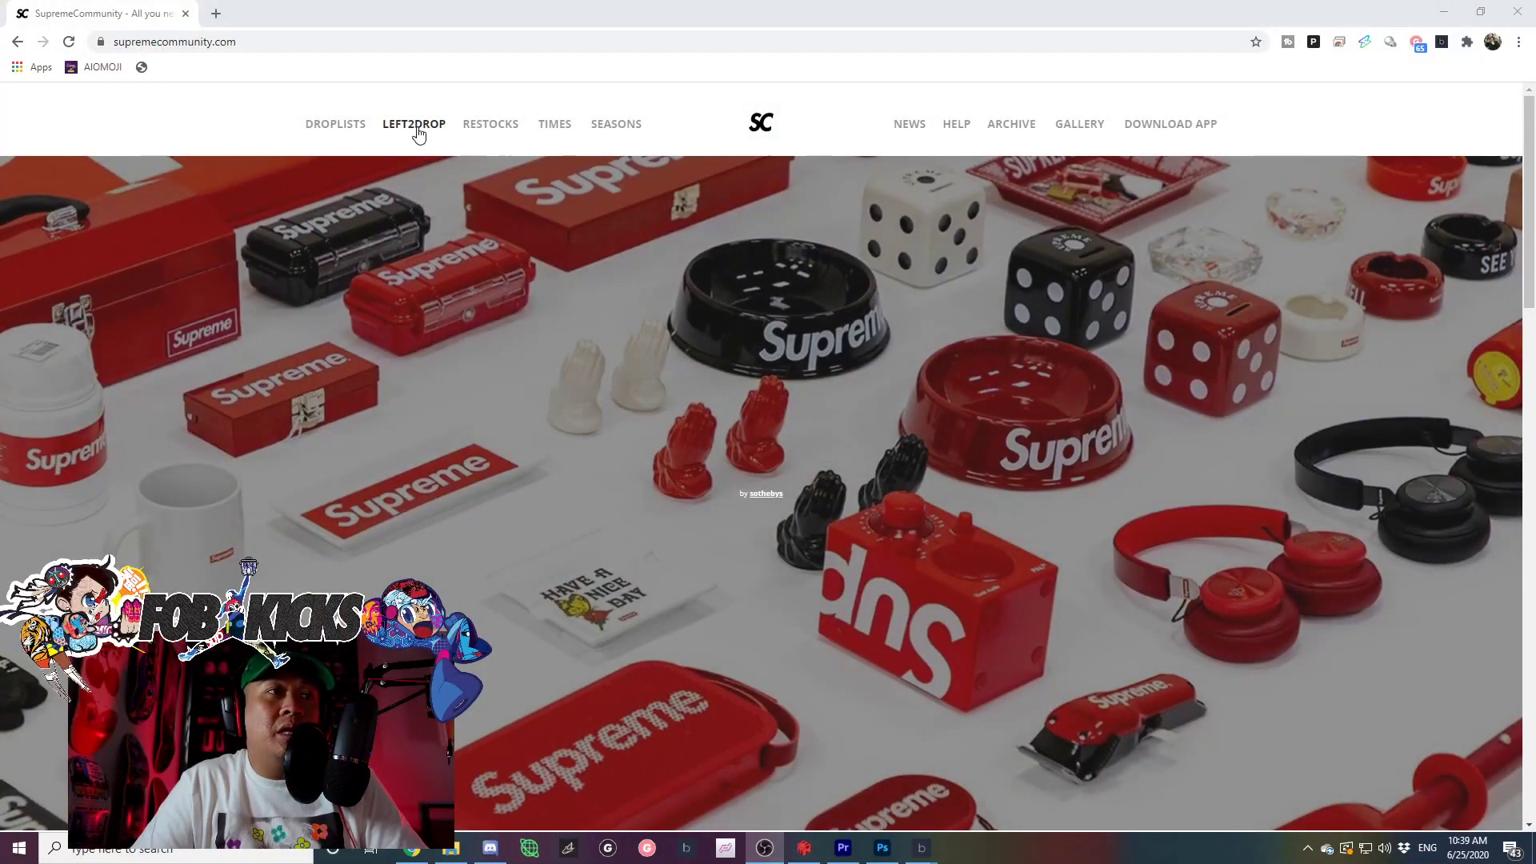
Show the Week 17 droplist and bring up the Supreme/Ziploc Bags details.
{"action": "left_click", "coordinate": [341, 128]}
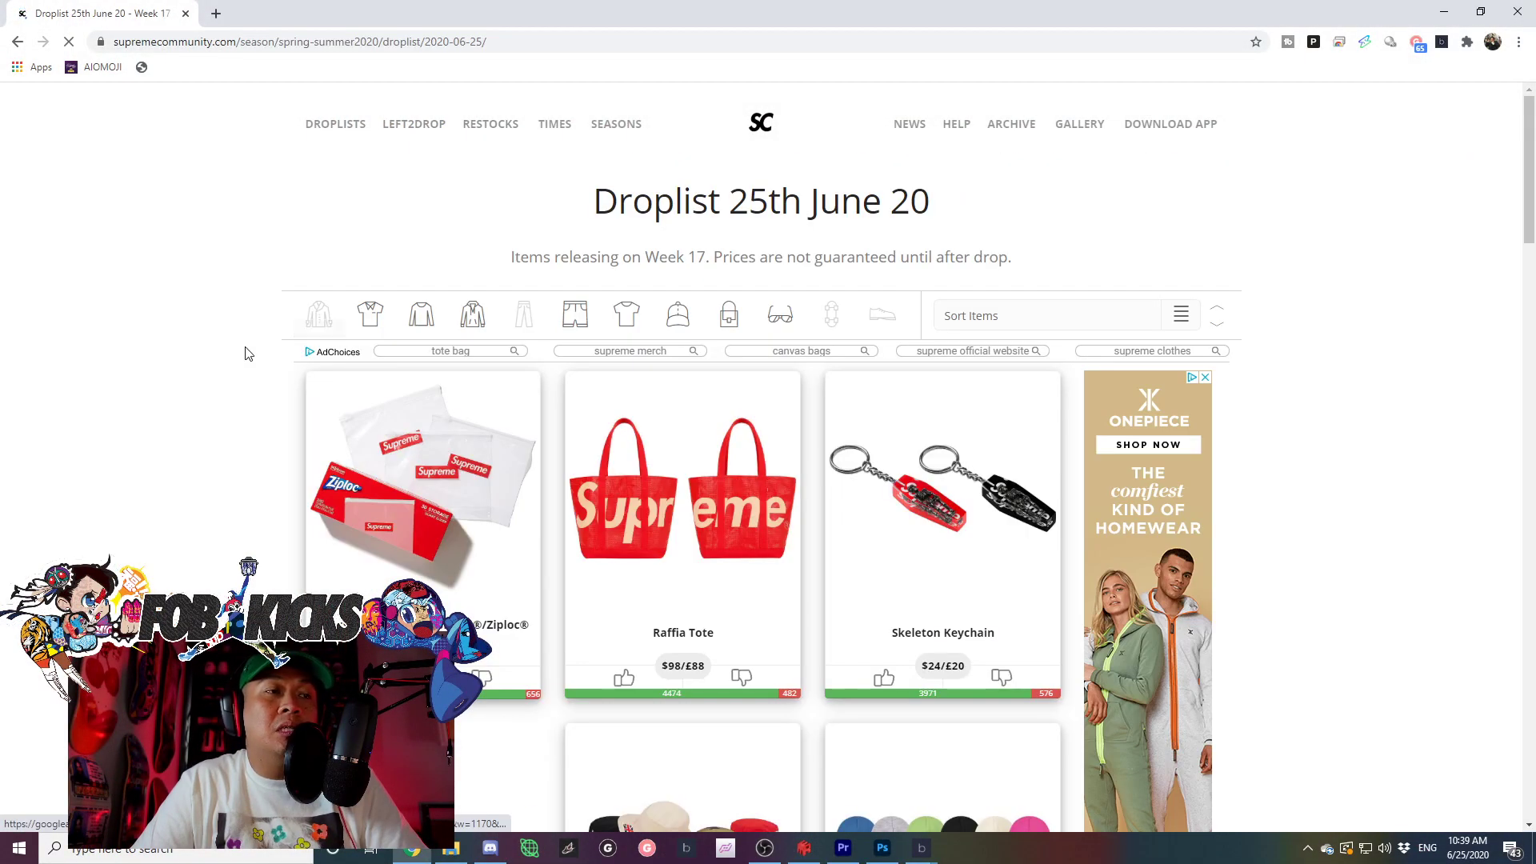
{"action": "scroll", "coordinate": [232, 357], "scroll_direction": "down", "scroll_amount": 2}
{"action": "left_click", "coordinate": [322, 340]}
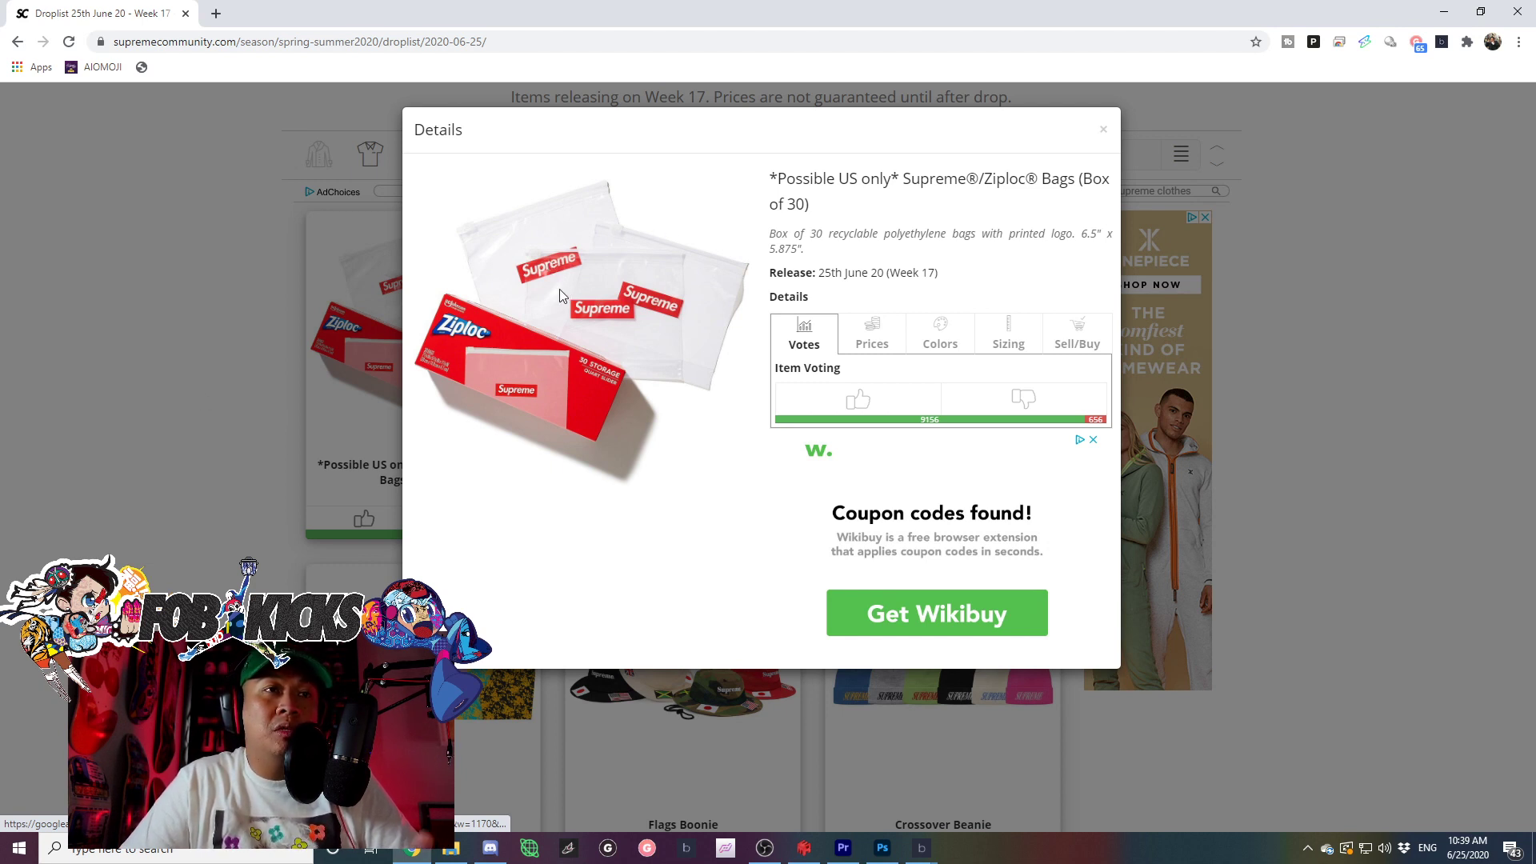
Close the Ziploc popup, preview the Raffia Tote in black, pink and red, then close it.
{"action": "left_click", "coordinate": [235, 348]}
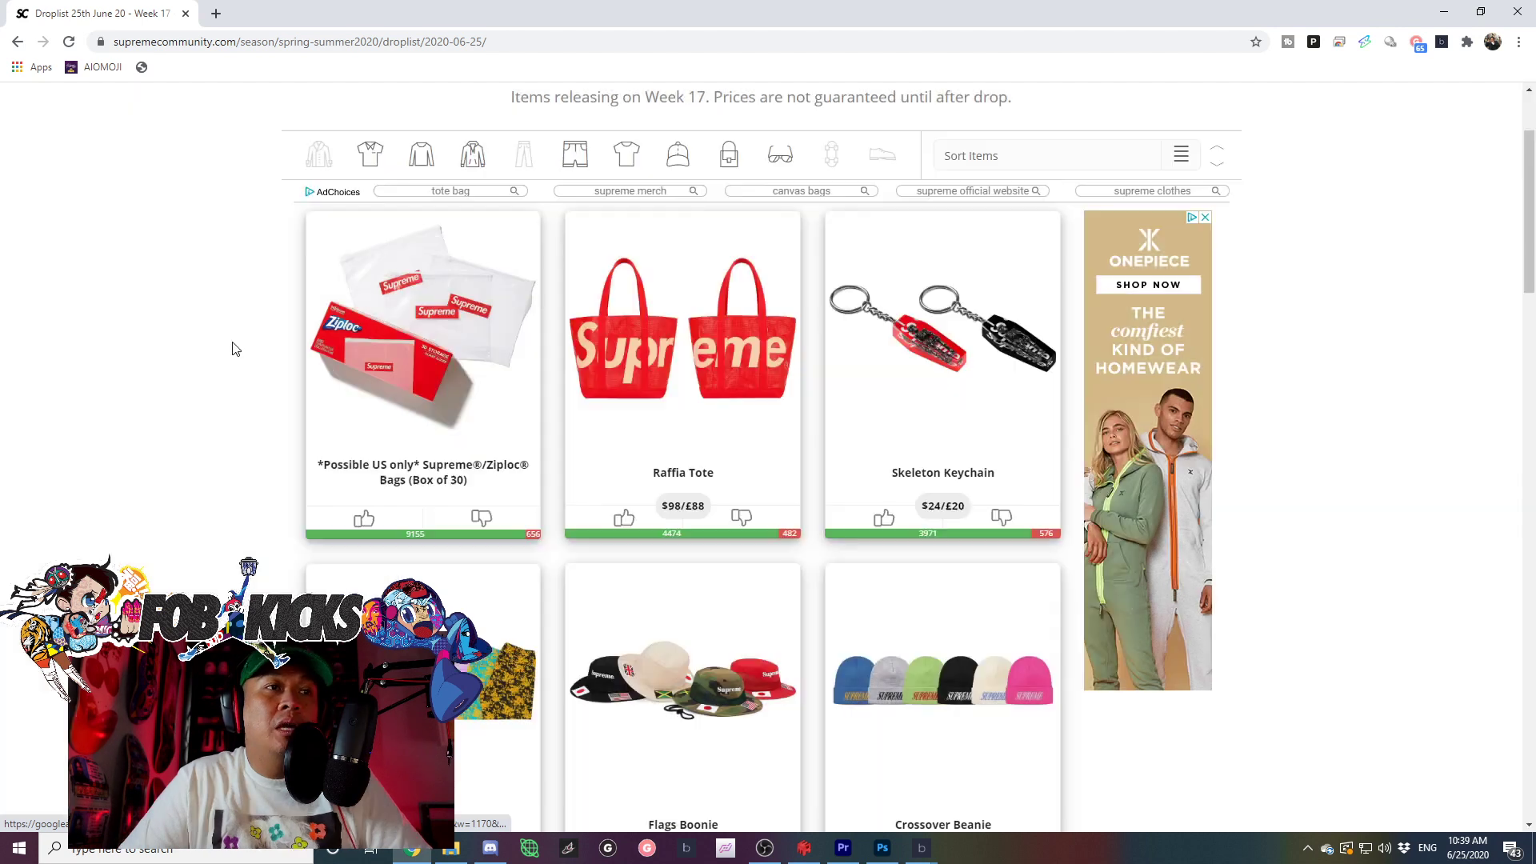
{"action": "left_click", "coordinate": [645, 351]}
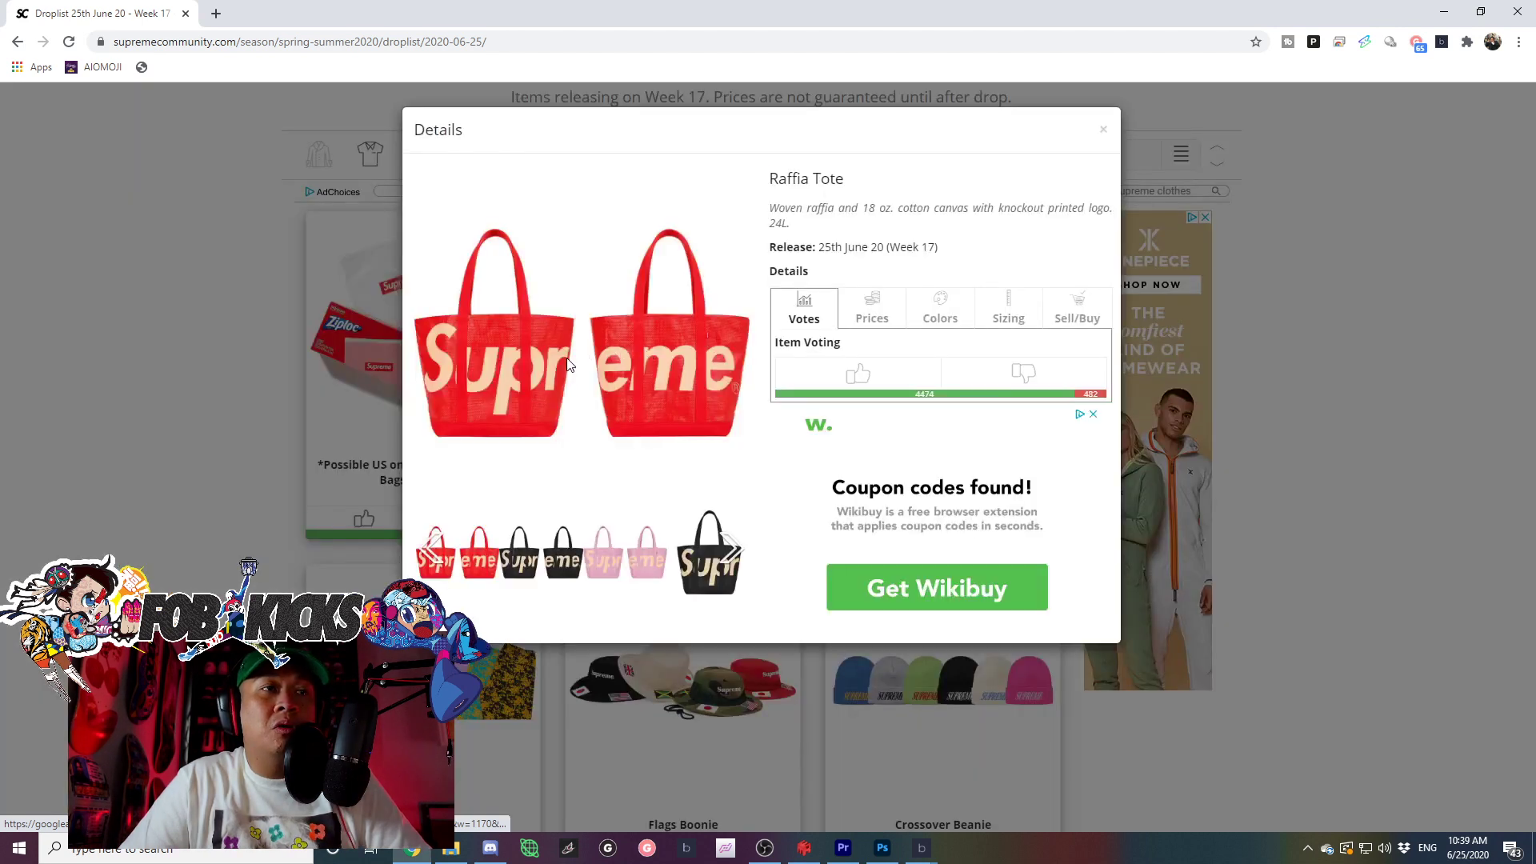
{"action": "left_click", "coordinate": [523, 569]}
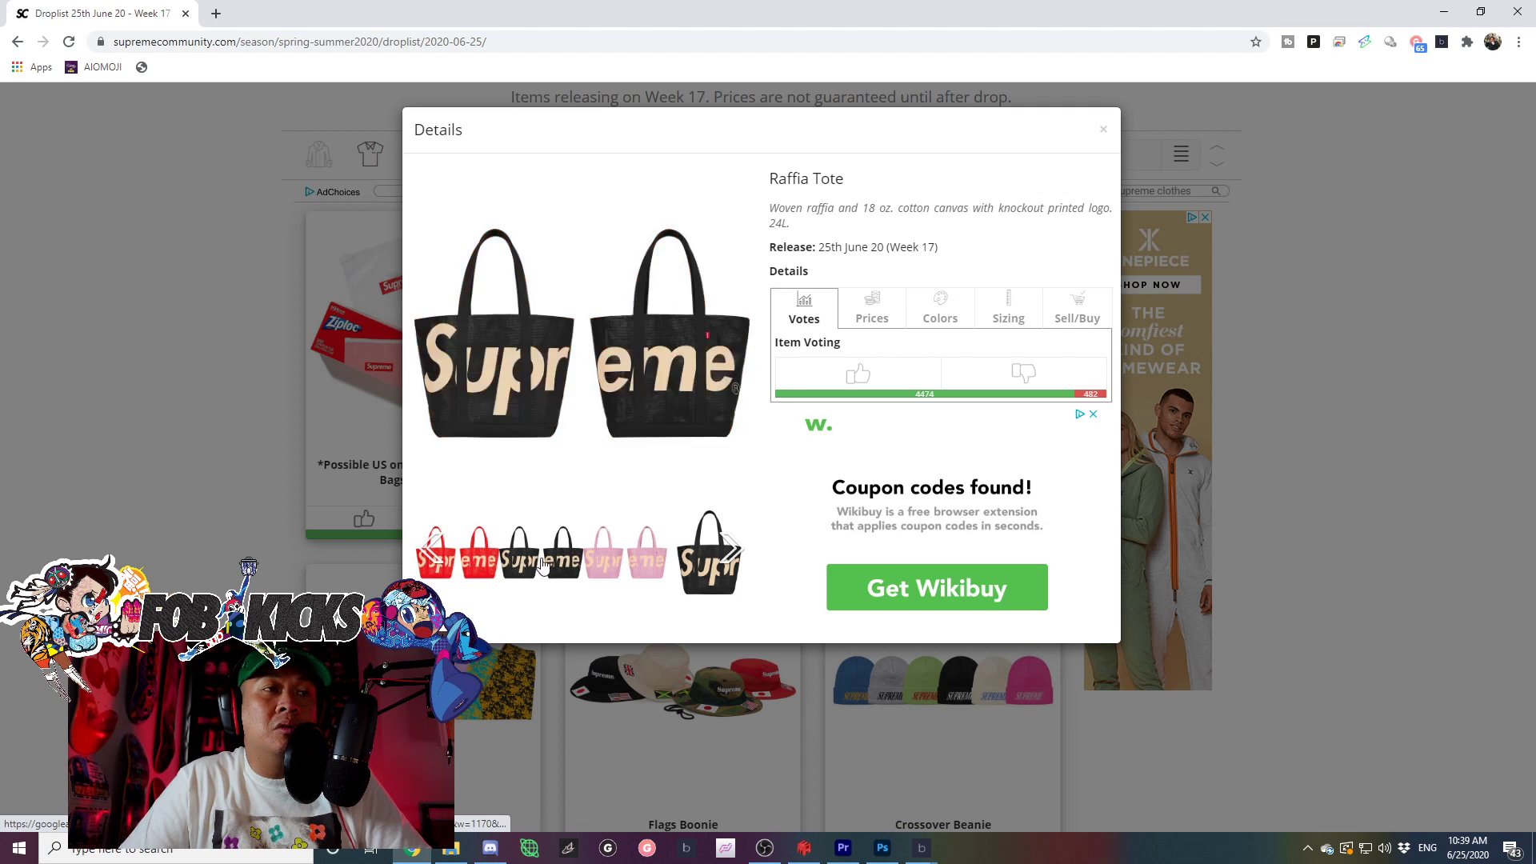
{"action": "left_click", "coordinate": [611, 564]}
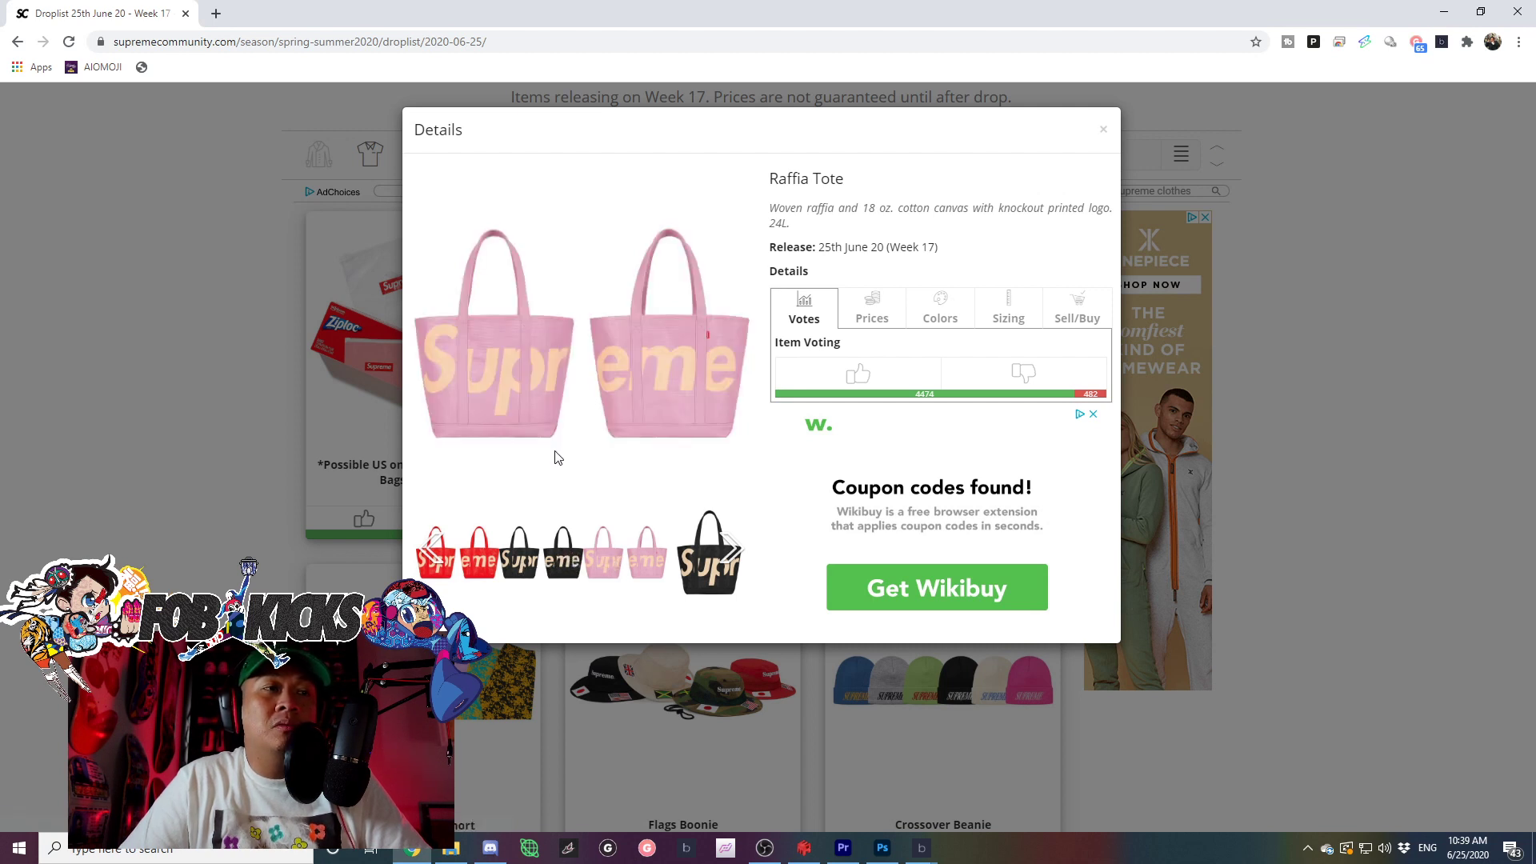
{"action": "left_click", "coordinate": [524, 582]}
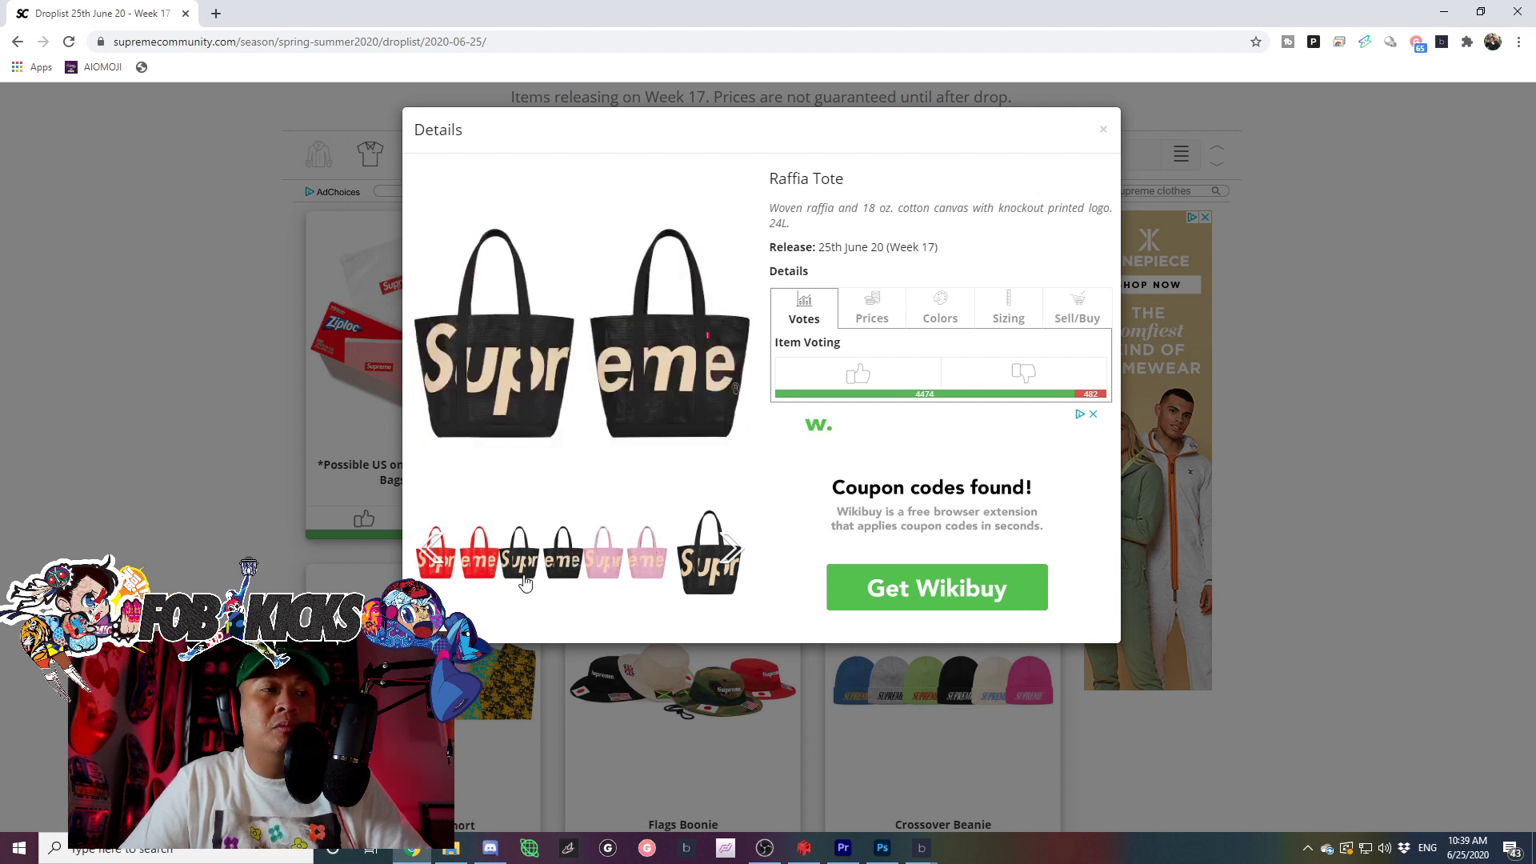
{"action": "left_click", "coordinate": [479, 578]}
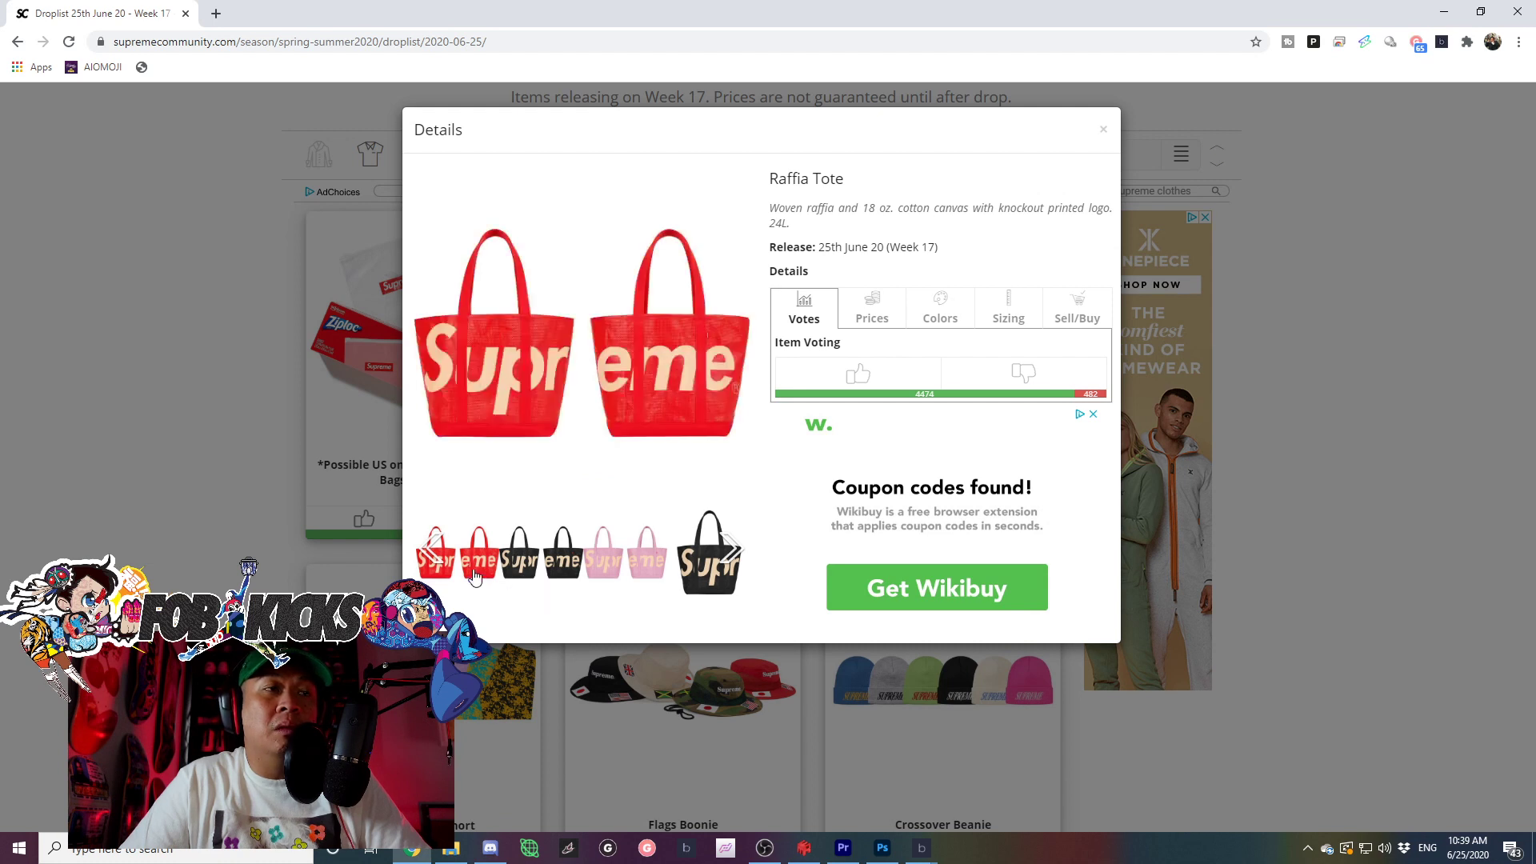
{"action": "left_click", "coordinate": [206, 477]}
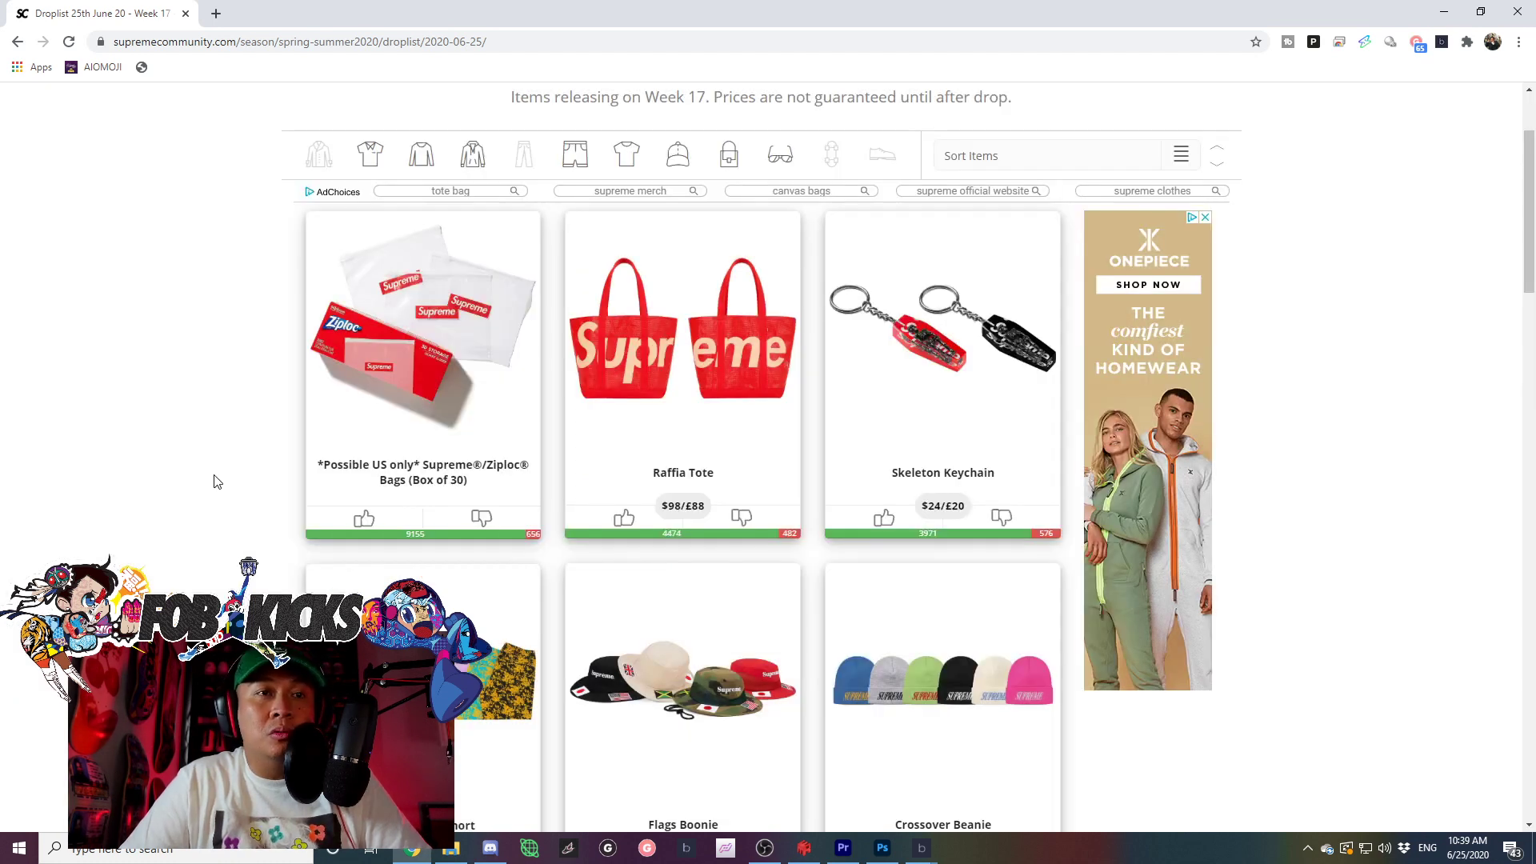
{"action": "scroll", "coordinate": [207, 453], "scroll_direction": "down", "scroll_amount": 2}
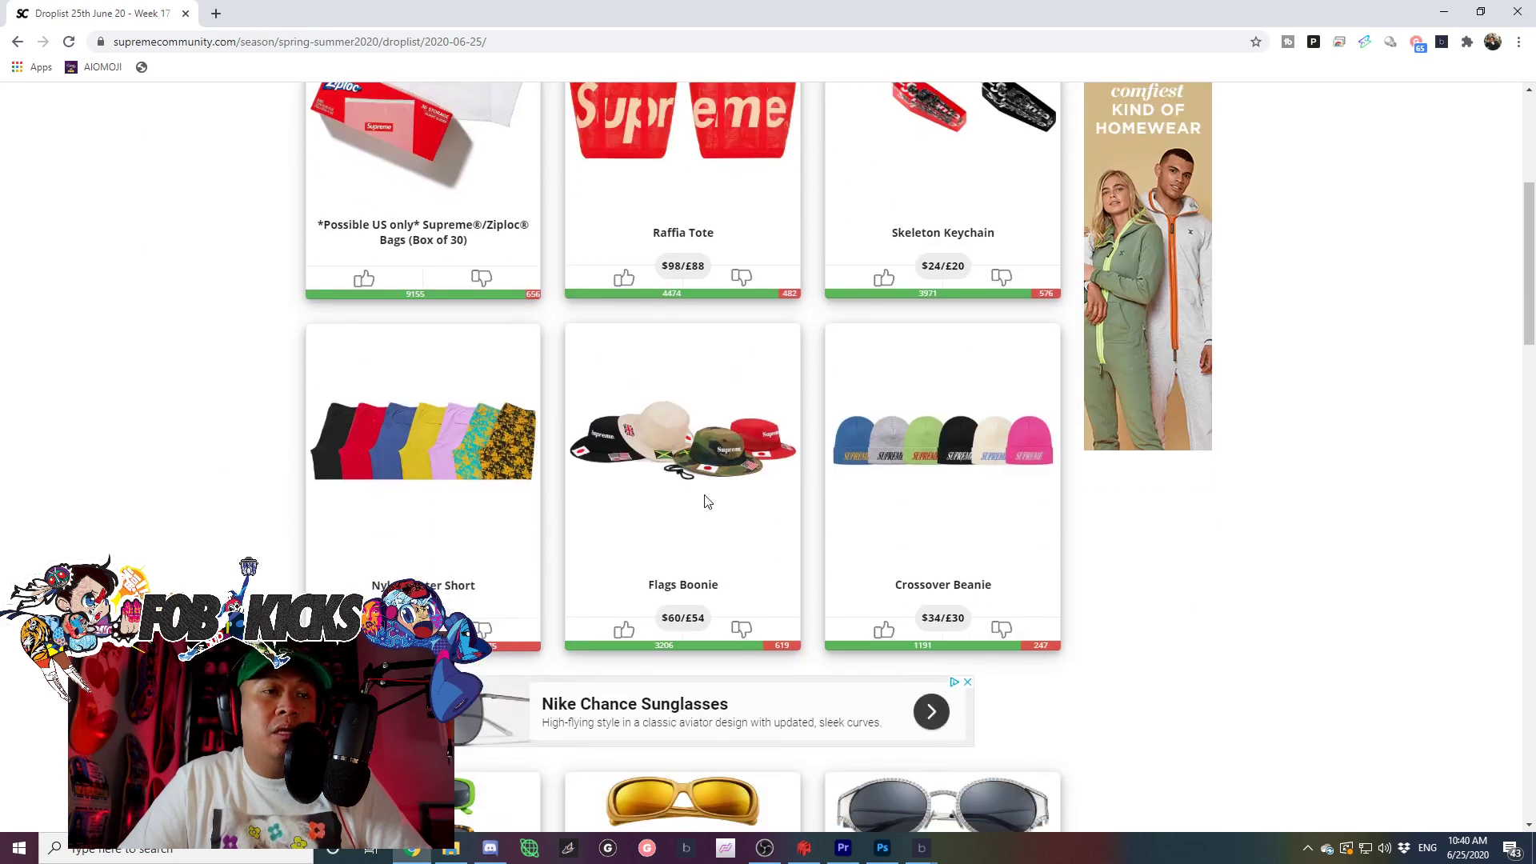
Browse the Flags Boonie photos including the black version, then close its details.
{"action": "left_click", "coordinate": [636, 471]}
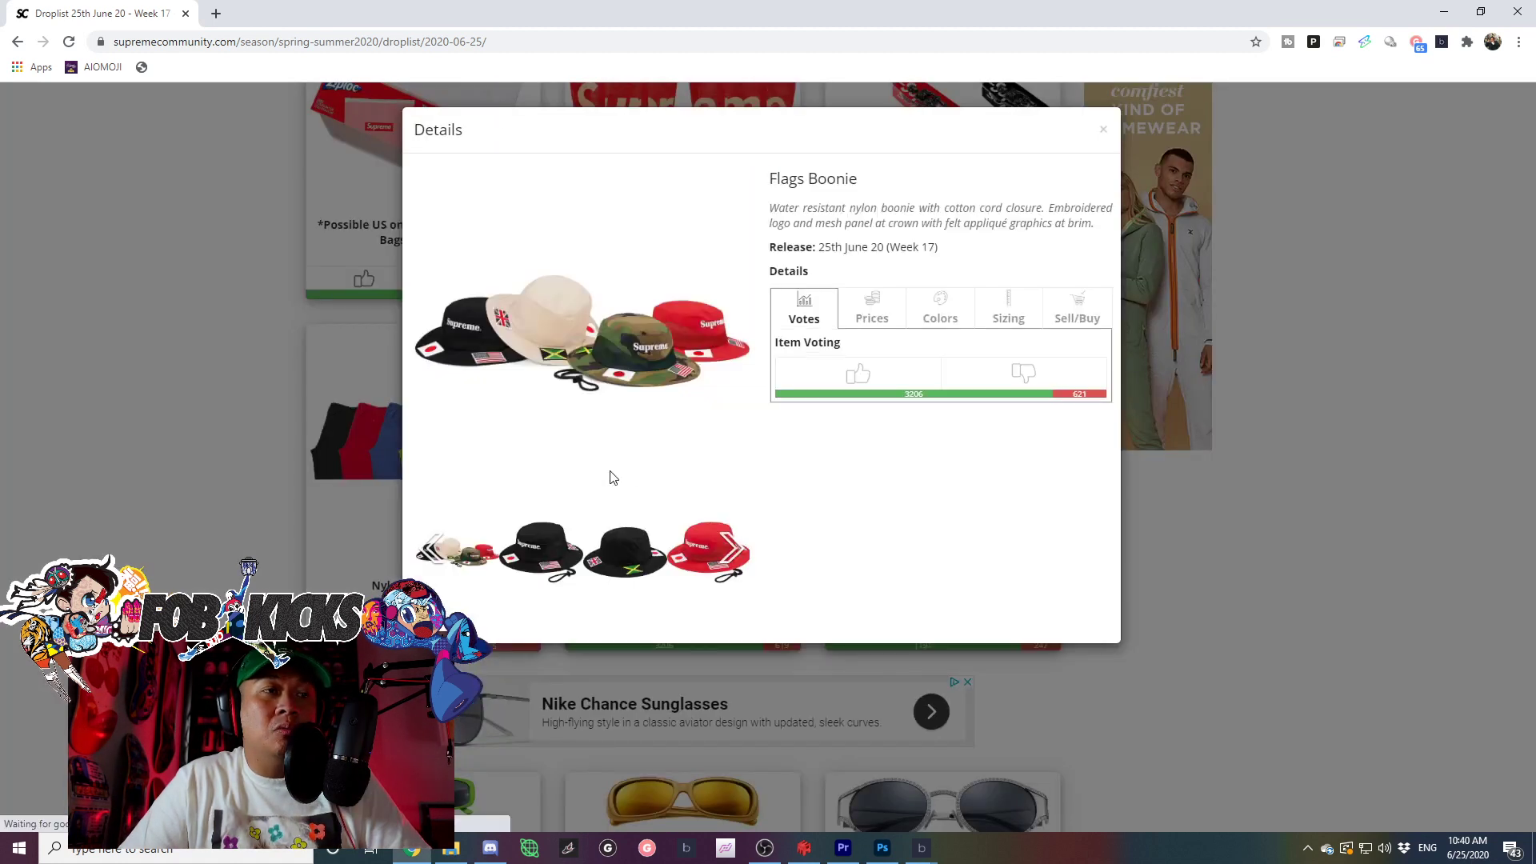
{"action": "left_click", "coordinate": [562, 565]}
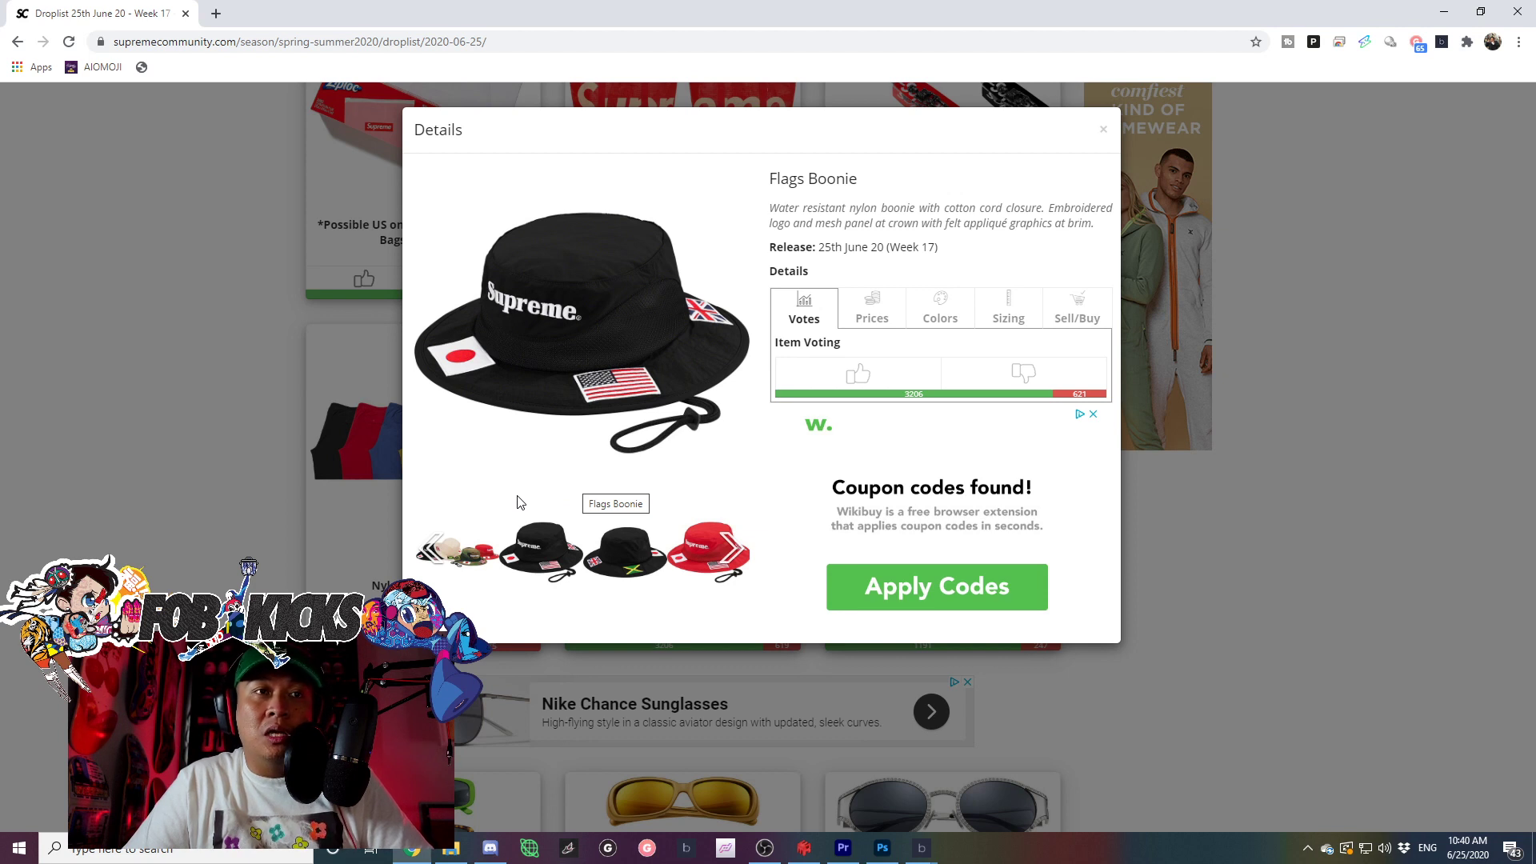
{"action": "left_click", "coordinate": [732, 551]}
{"action": "left_click", "coordinate": [733, 549]}
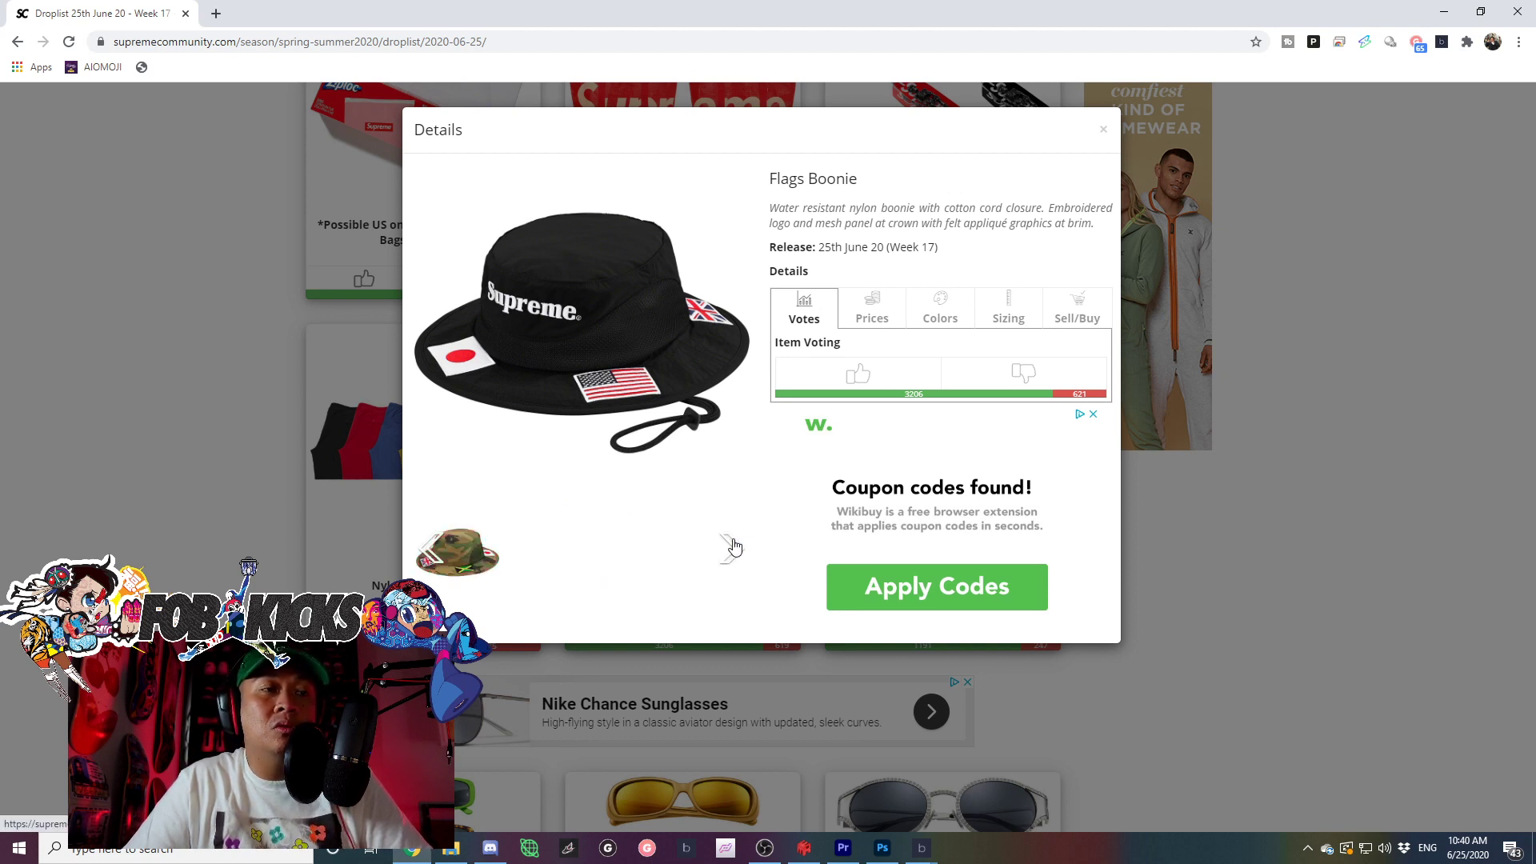
{"action": "left_click", "coordinate": [734, 550]}
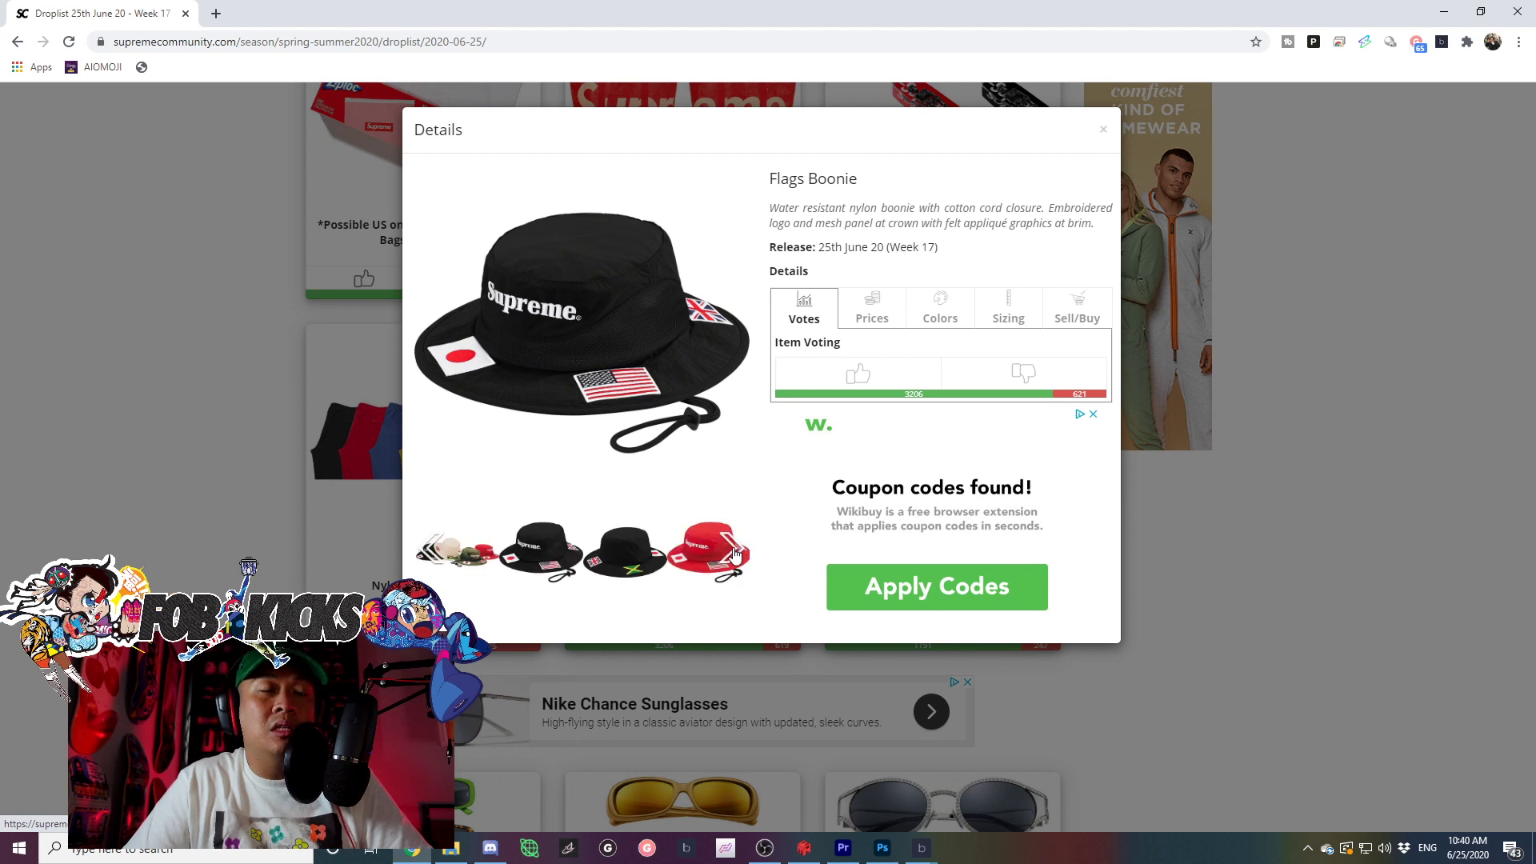
{"action": "left_click", "coordinate": [170, 472]}
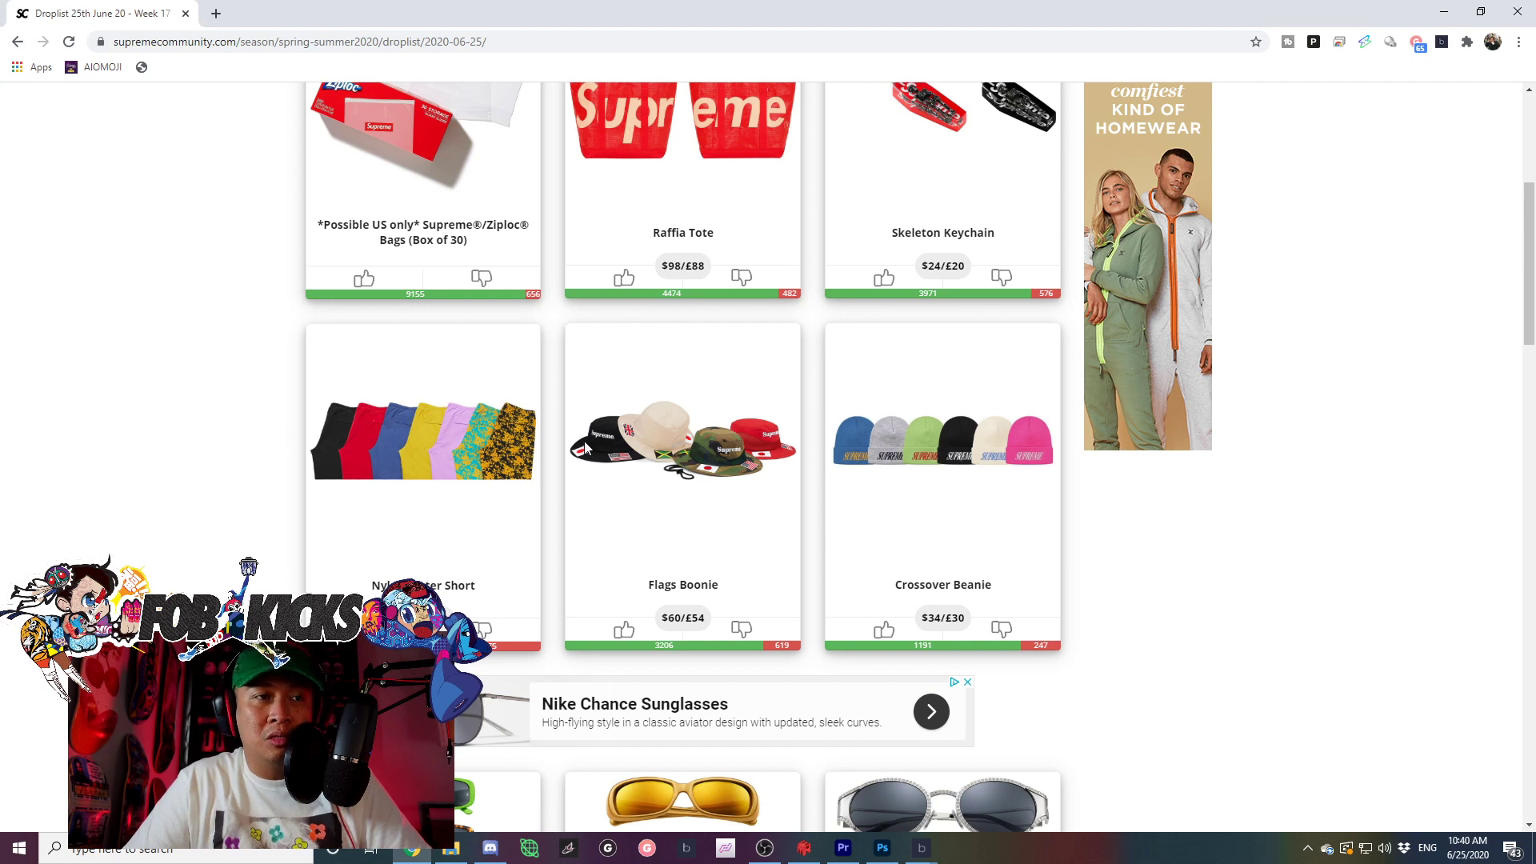
{"action": "left_click", "coordinate": [653, 460]}
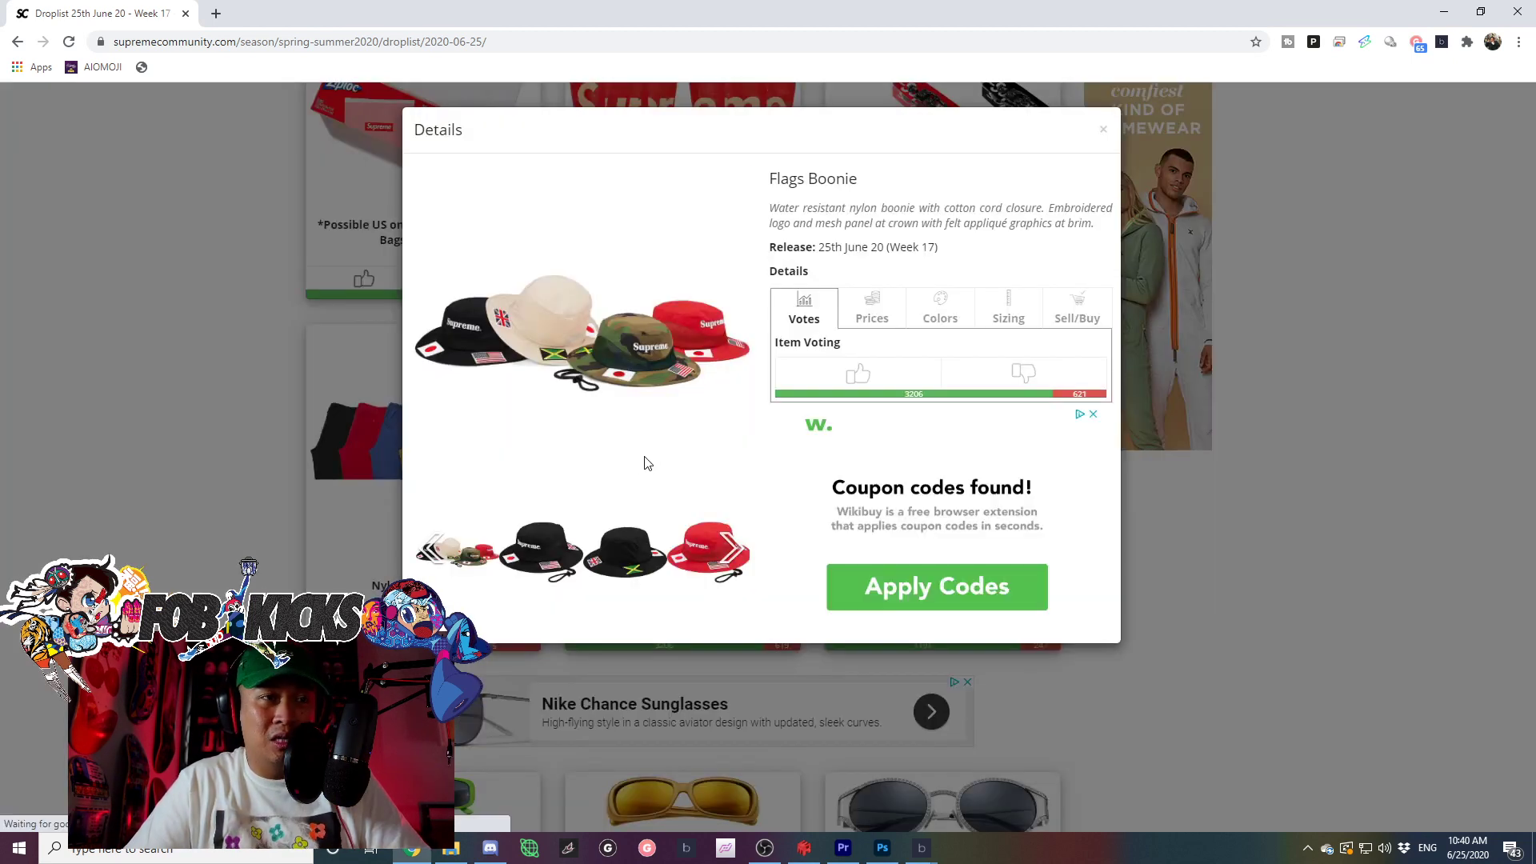
{"action": "left_click", "coordinate": [240, 457]}
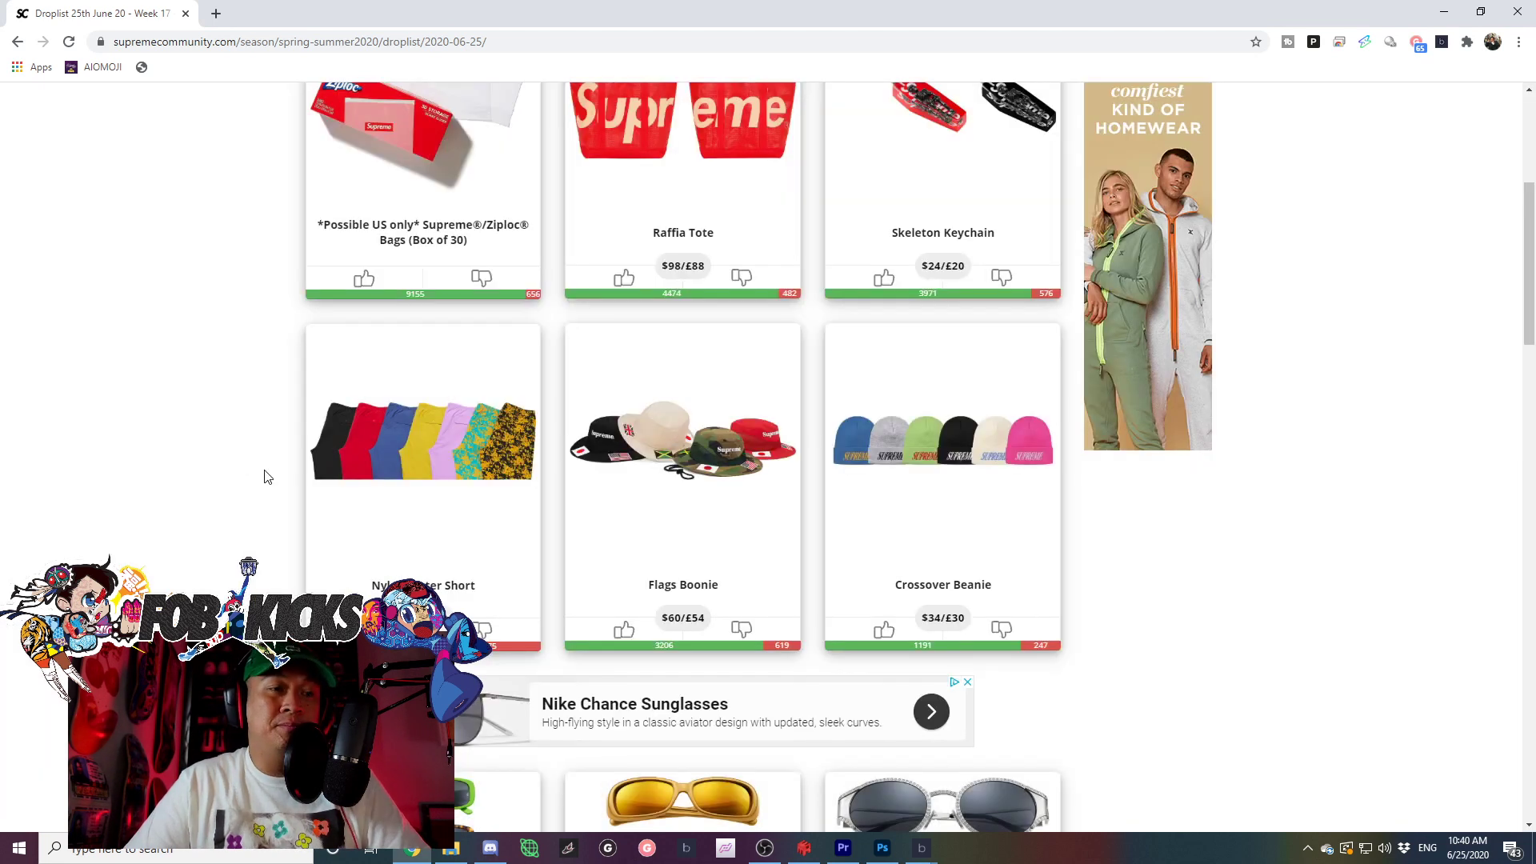
{"action": "scroll", "coordinate": [216, 439], "scroll_direction": "down", "scroll_amount": 5}
{"action": "scroll", "coordinate": [210, 428], "scroll_direction": "down", "scroll_amount": 1}
{"action": "scroll", "coordinate": [211, 432], "scroll_direction": "up", "scroll_amount": 2}
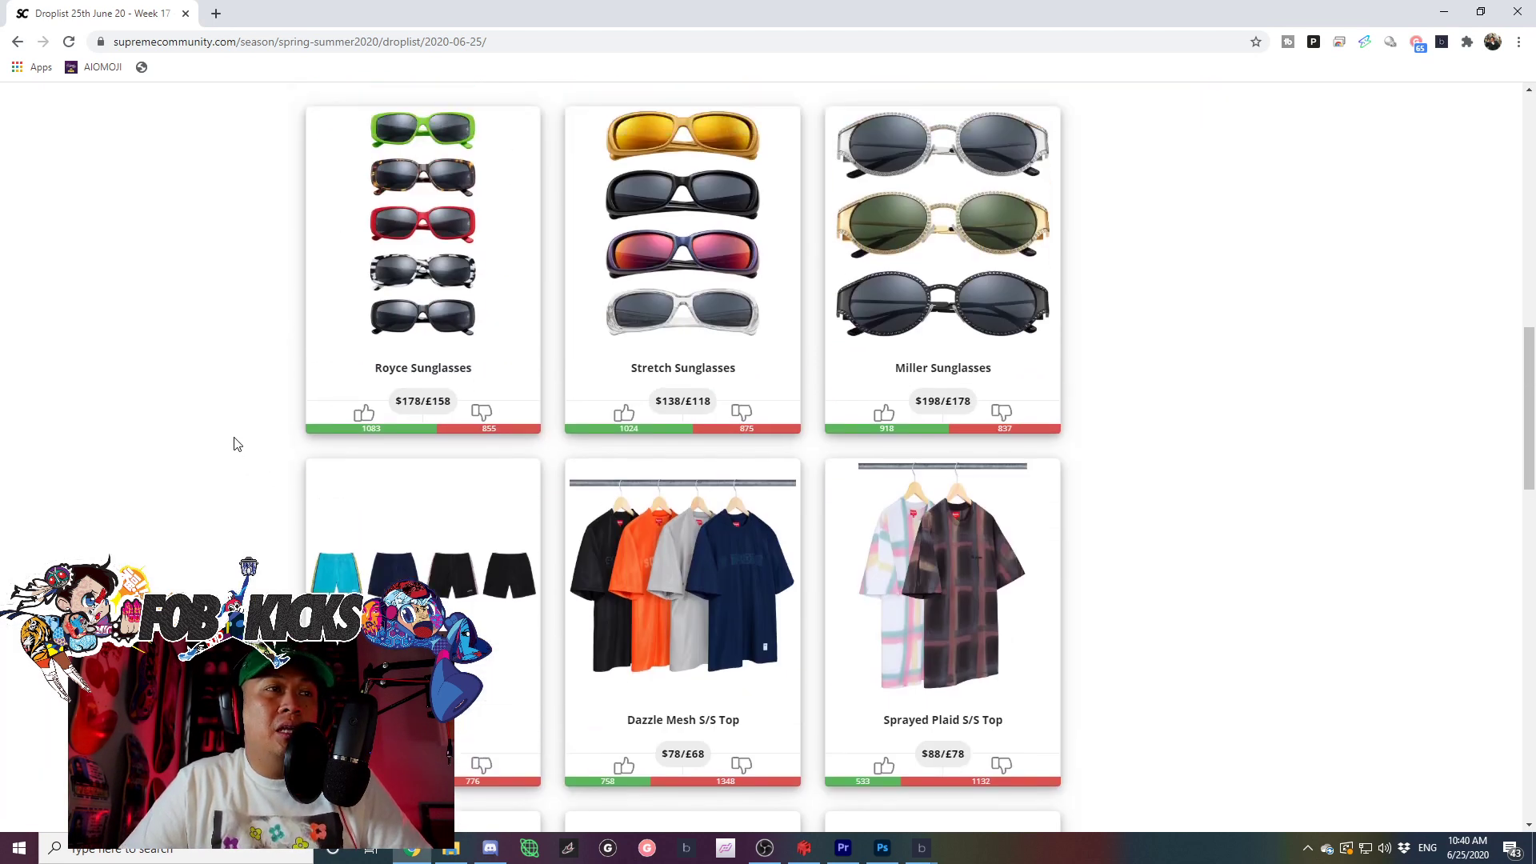
{"action": "scroll", "coordinate": [209, 445], "scroll_direction": "up", "scroll_amount": 1}
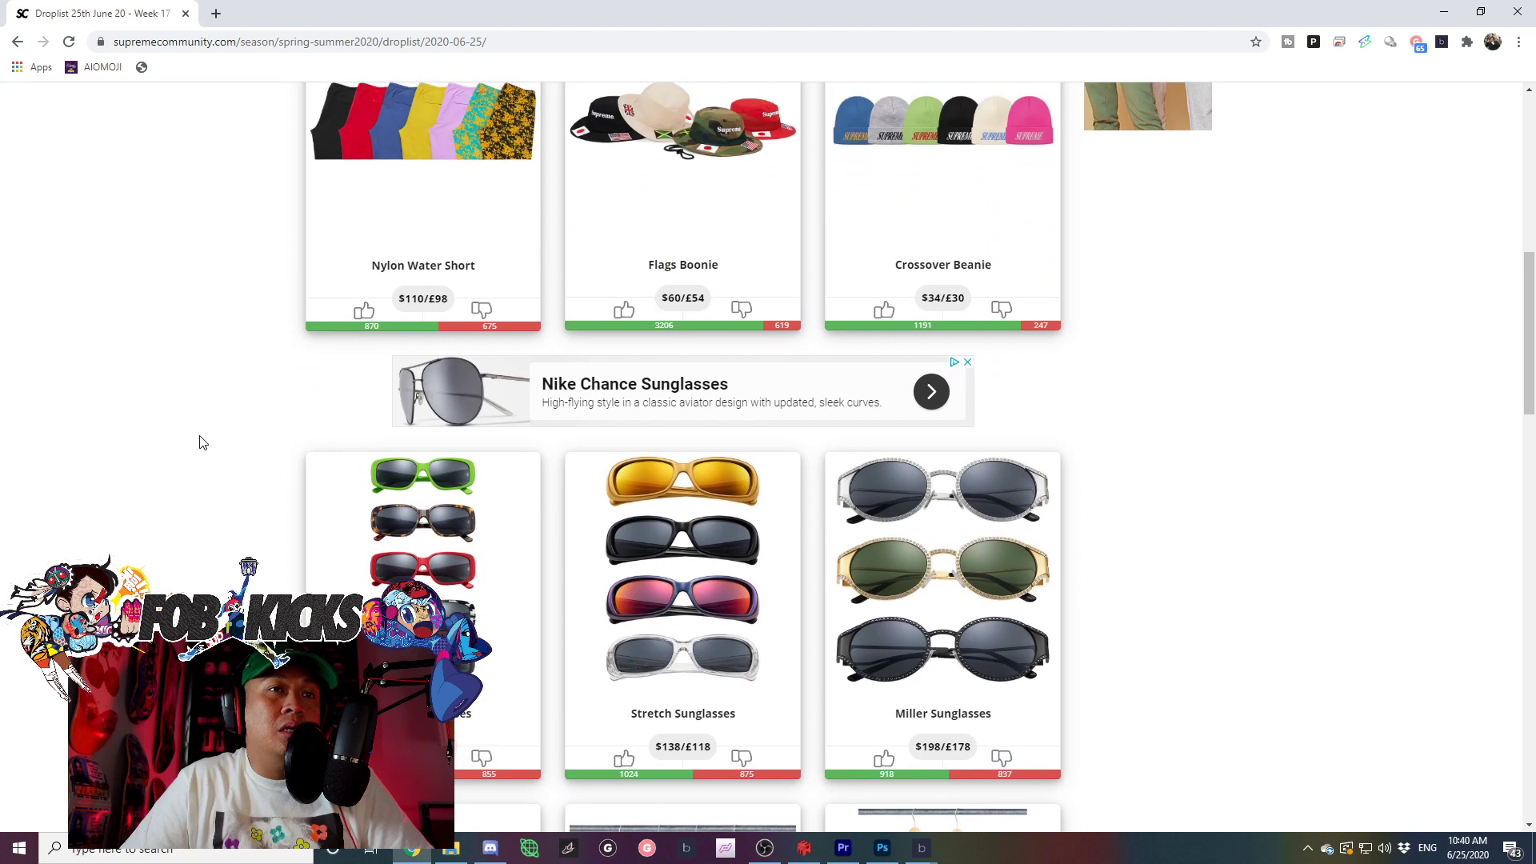
{"action": "scroll", "coordinate": [201, 442], "scroll_direction": "down", "scroll_amount": 1}
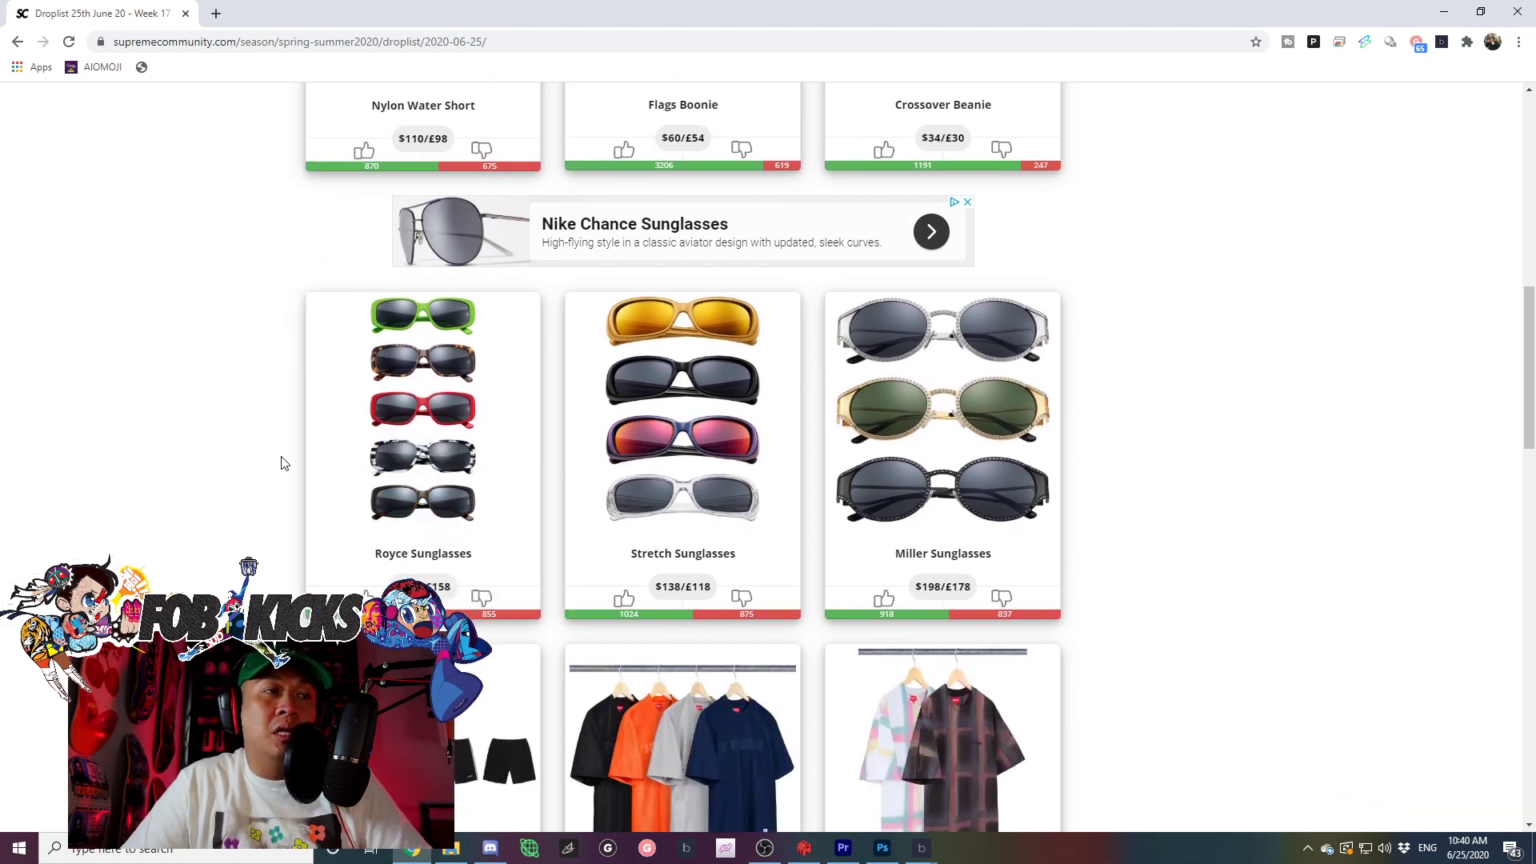
{"action": "scroll", "coordinate": [1201, 456], "scroll_direction": "down", "scroll_amount": 2}
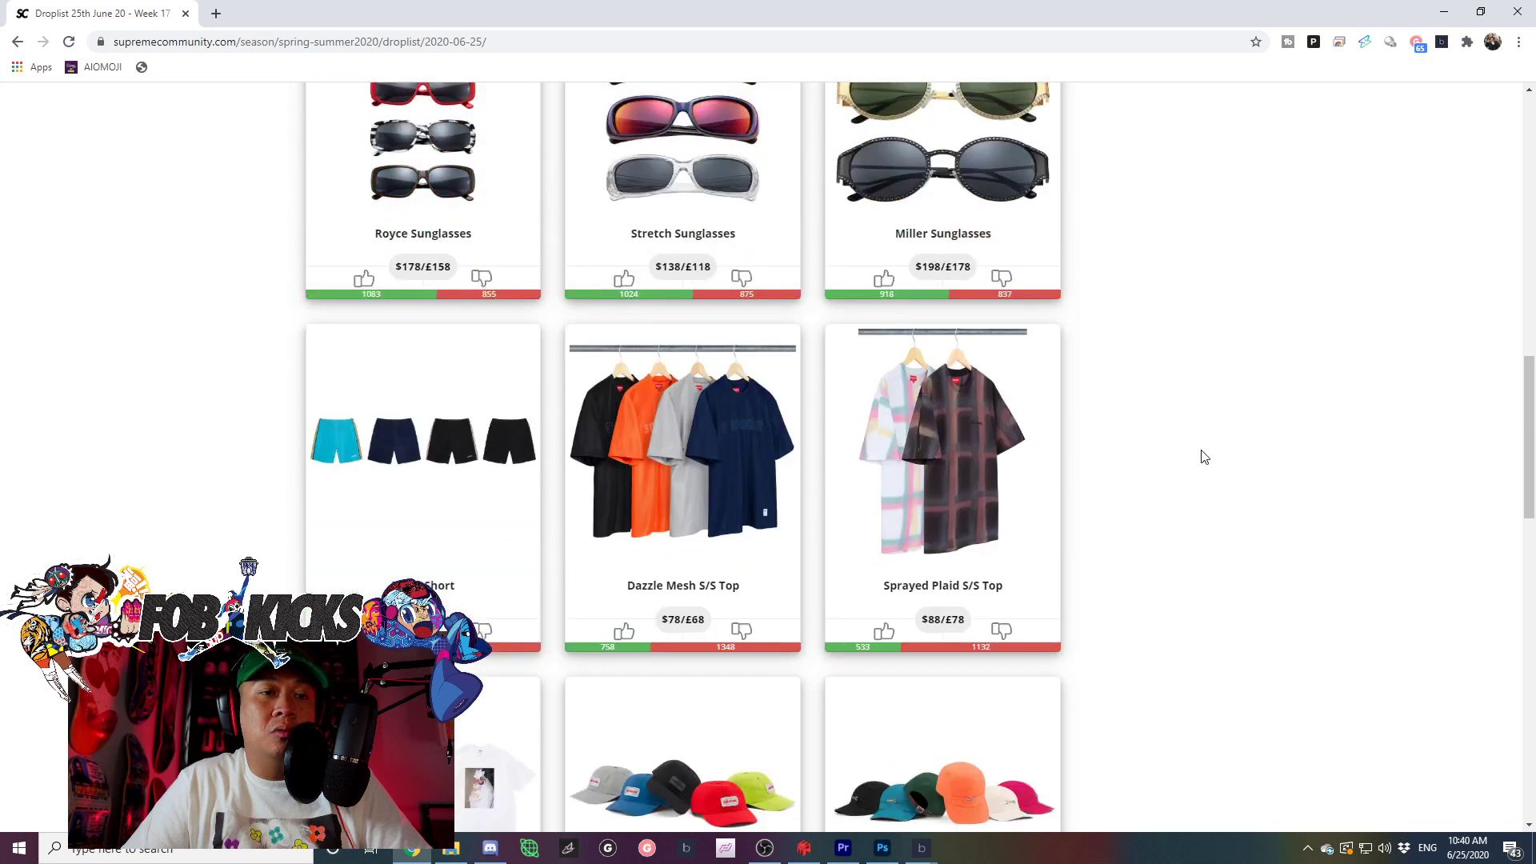
{"action": "scroll", "coordinate": [1194, 453], "scroll_direction": "down", "scroll_amount": 1}
{"action": "scroll", "coordinate": [1191, 452], "scroll_direction": "down", "scroll_amount": 1}
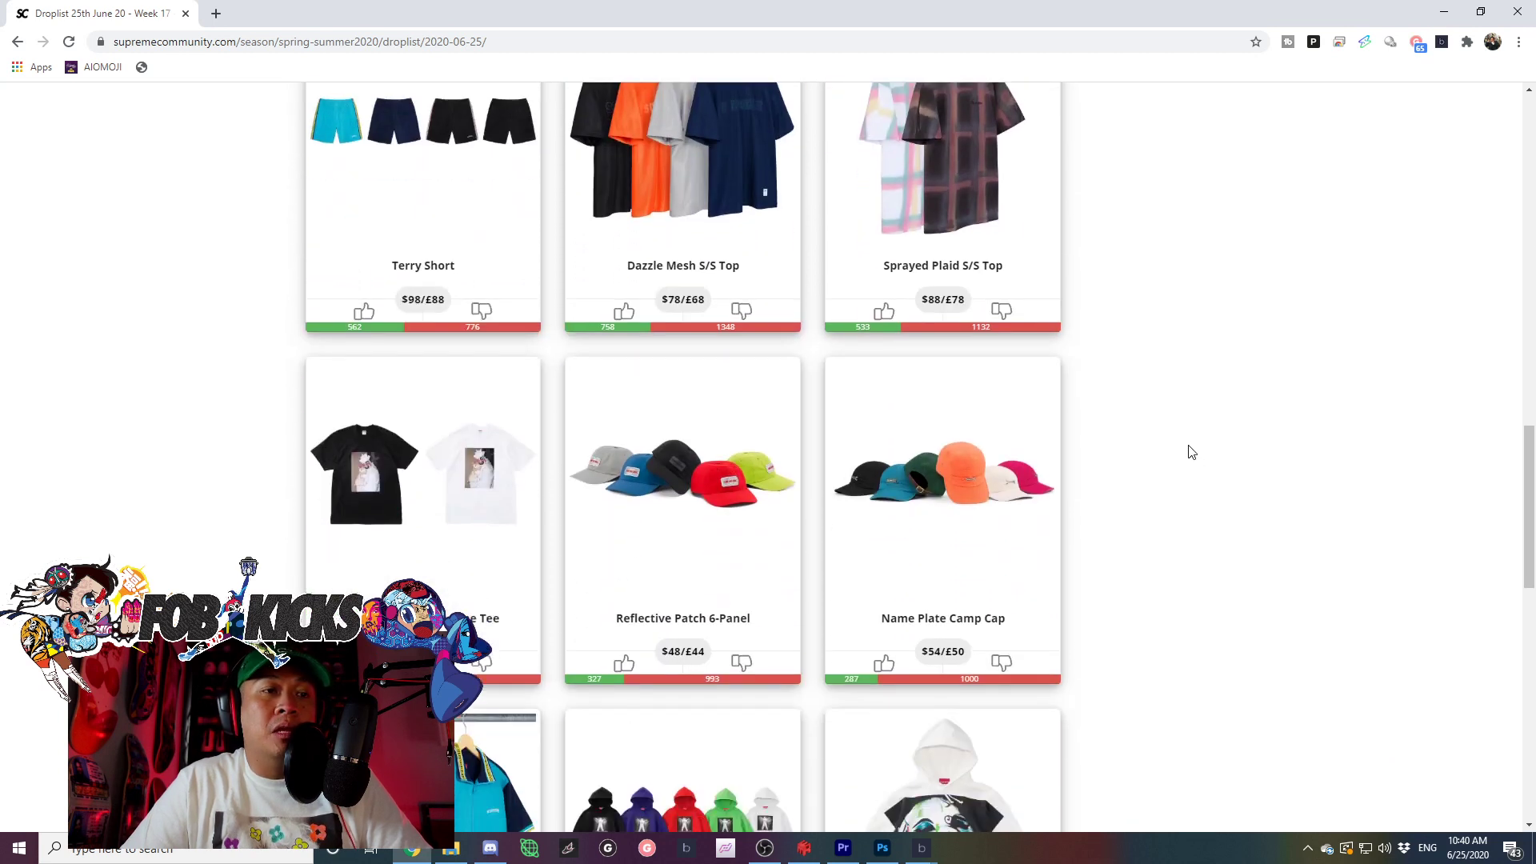
{"action": "scroll", "coordinate": [1189, 452], "scroll_direction": "down", "scroll_amount": 1}
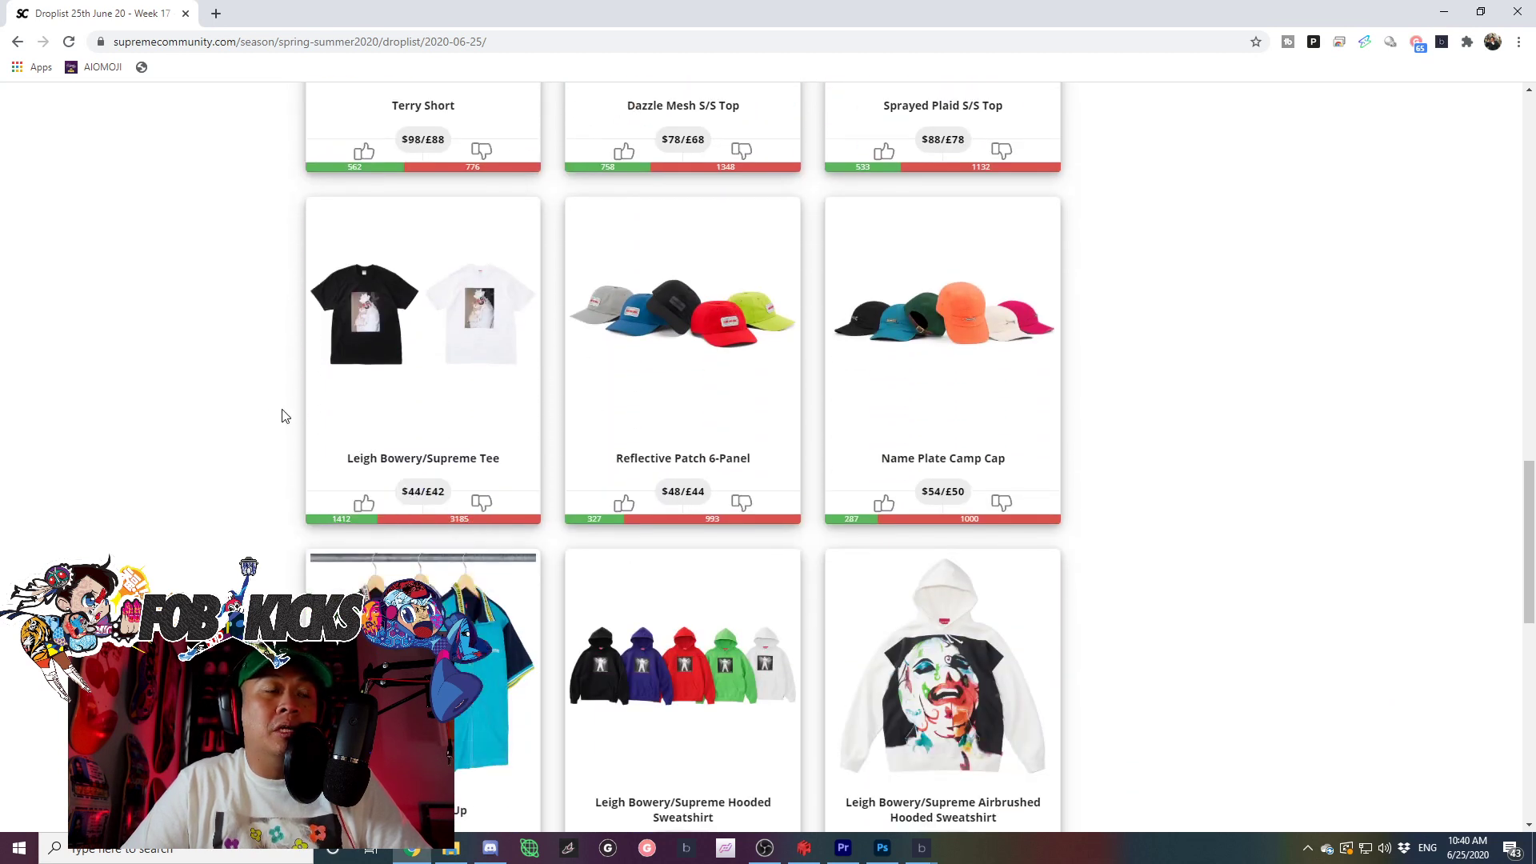
Bring up the Leigh Bowery/Supreme Tee details popup.
{"action": "left_click", "coordinate": [344, 332]}
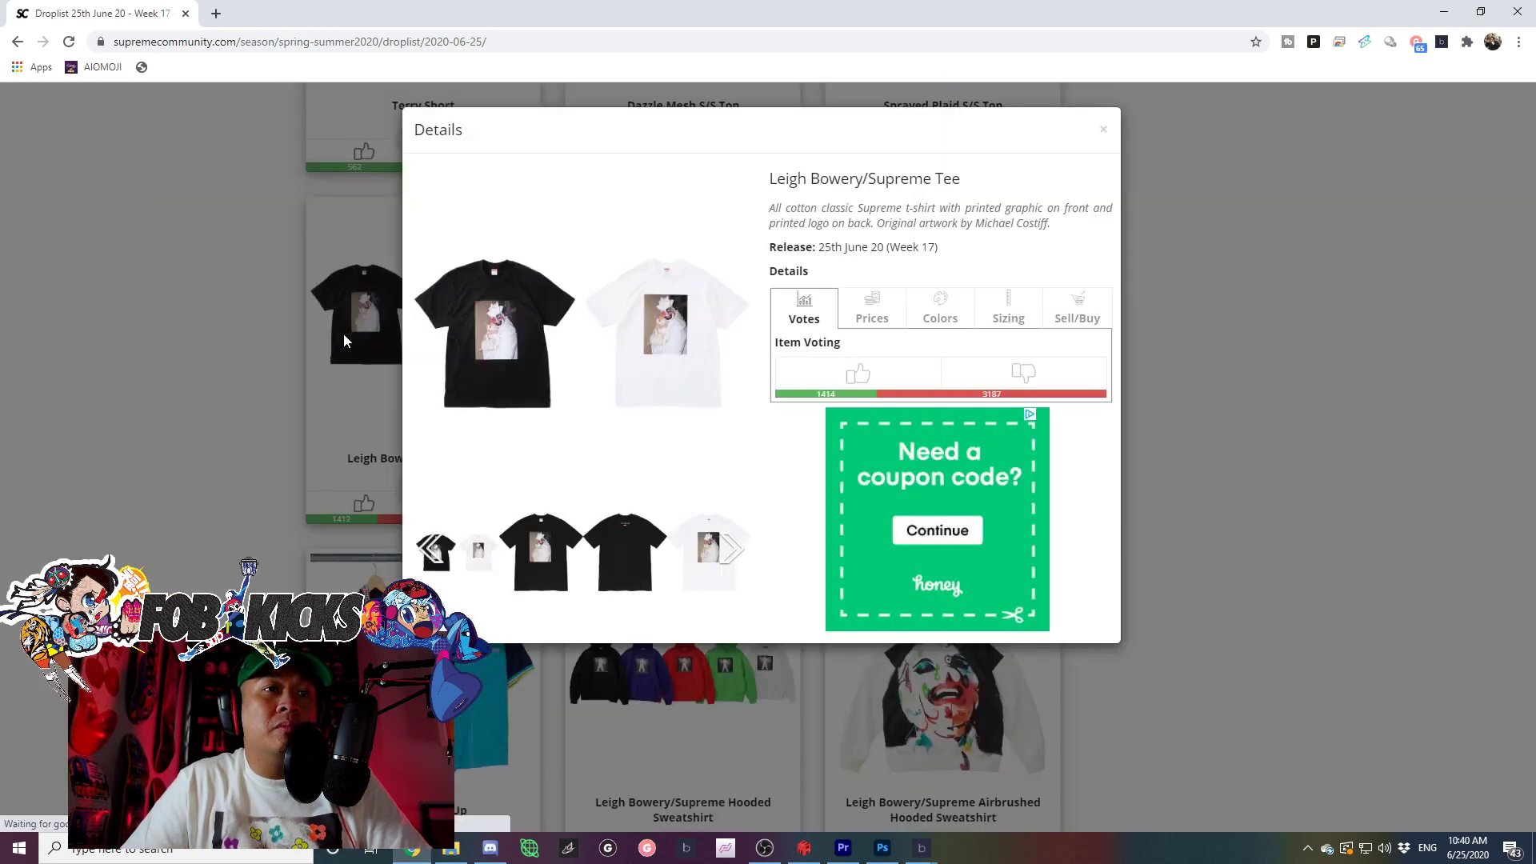
View the tee's black front and back and white versions, then close back to the droplist grid.
{"action": "left_click", "coordinate": [527, 570]}
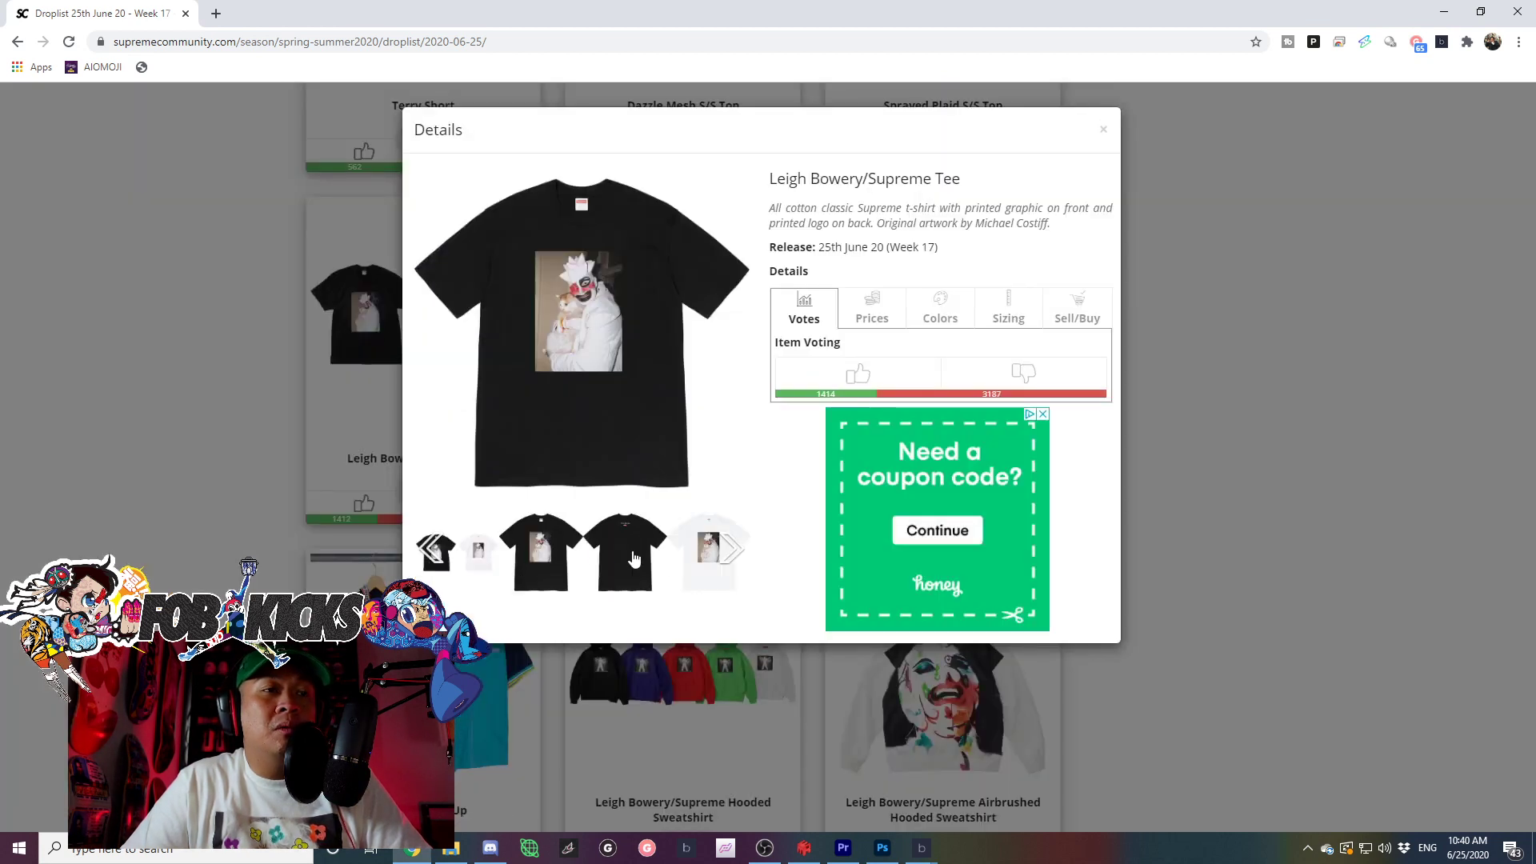
{"action": "left_click", "coordinate": [676, 558]}
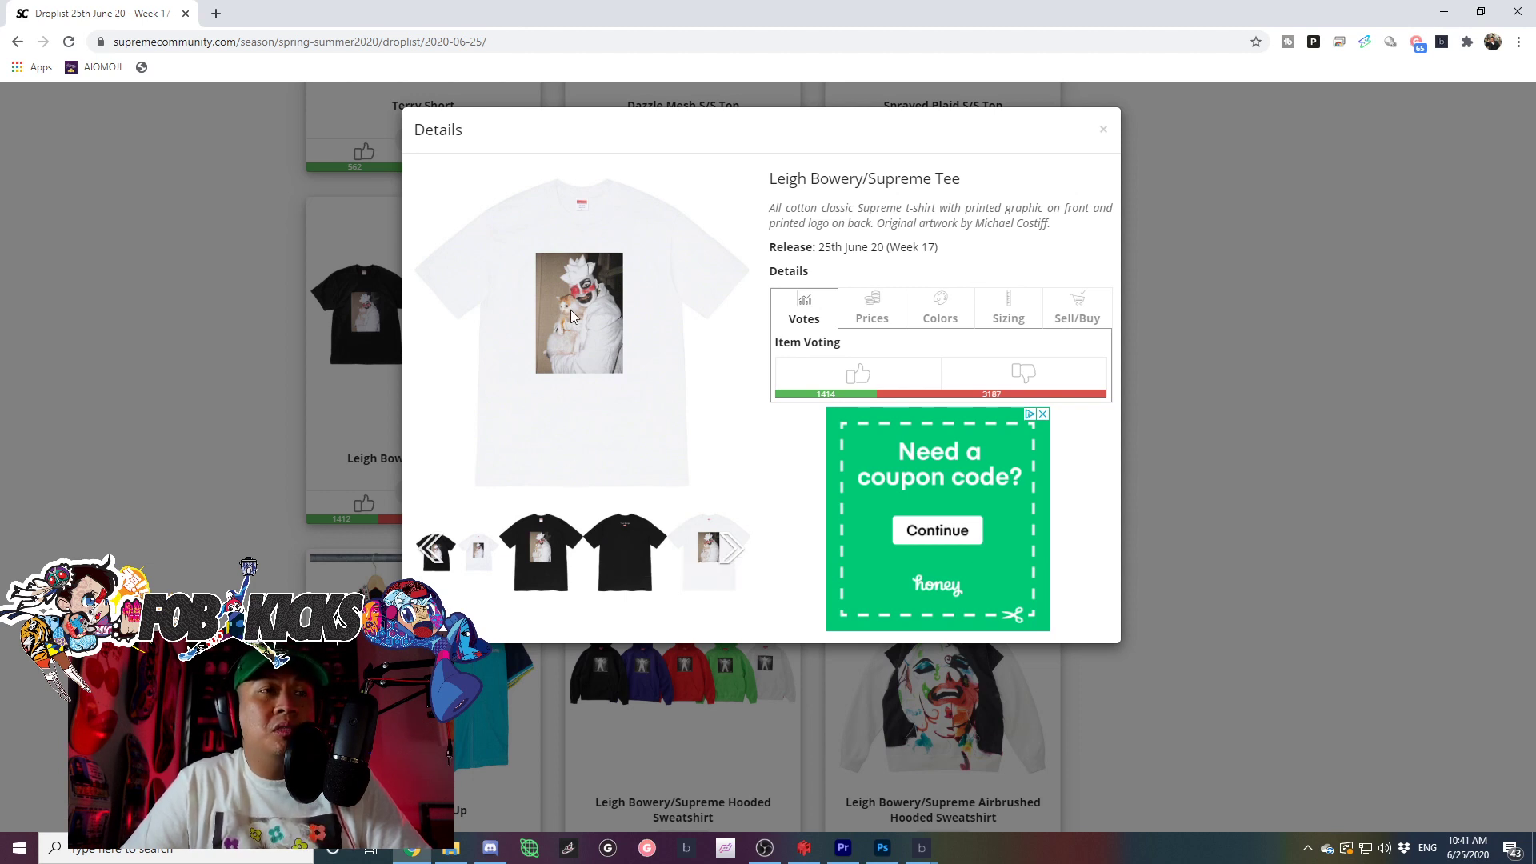
{"action": "left_click", "coordinate": [633, 562]}
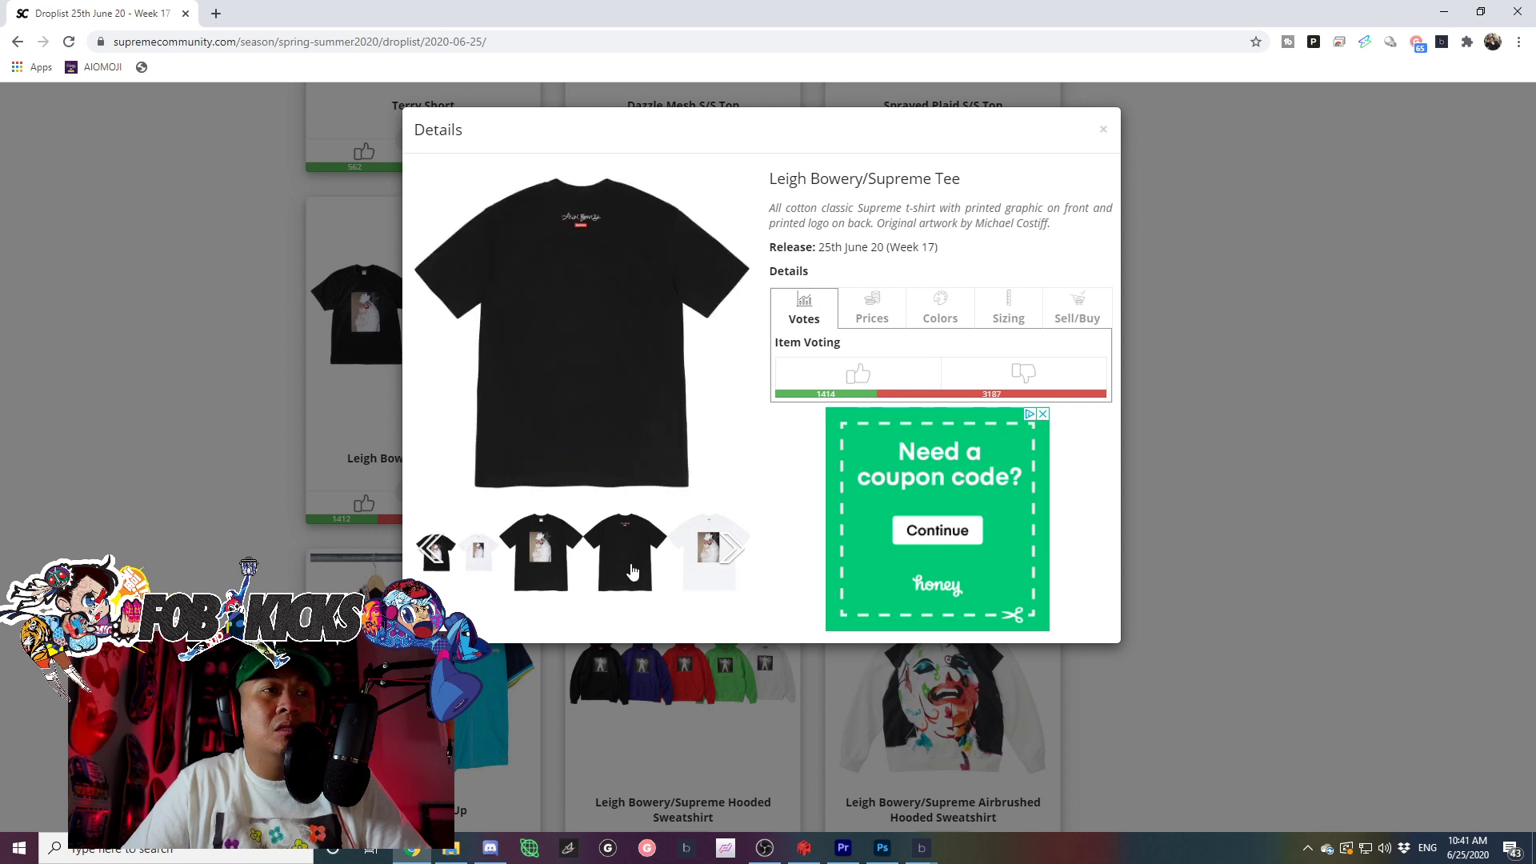
{"action": "left_click", "coordinate": [703, 552]}
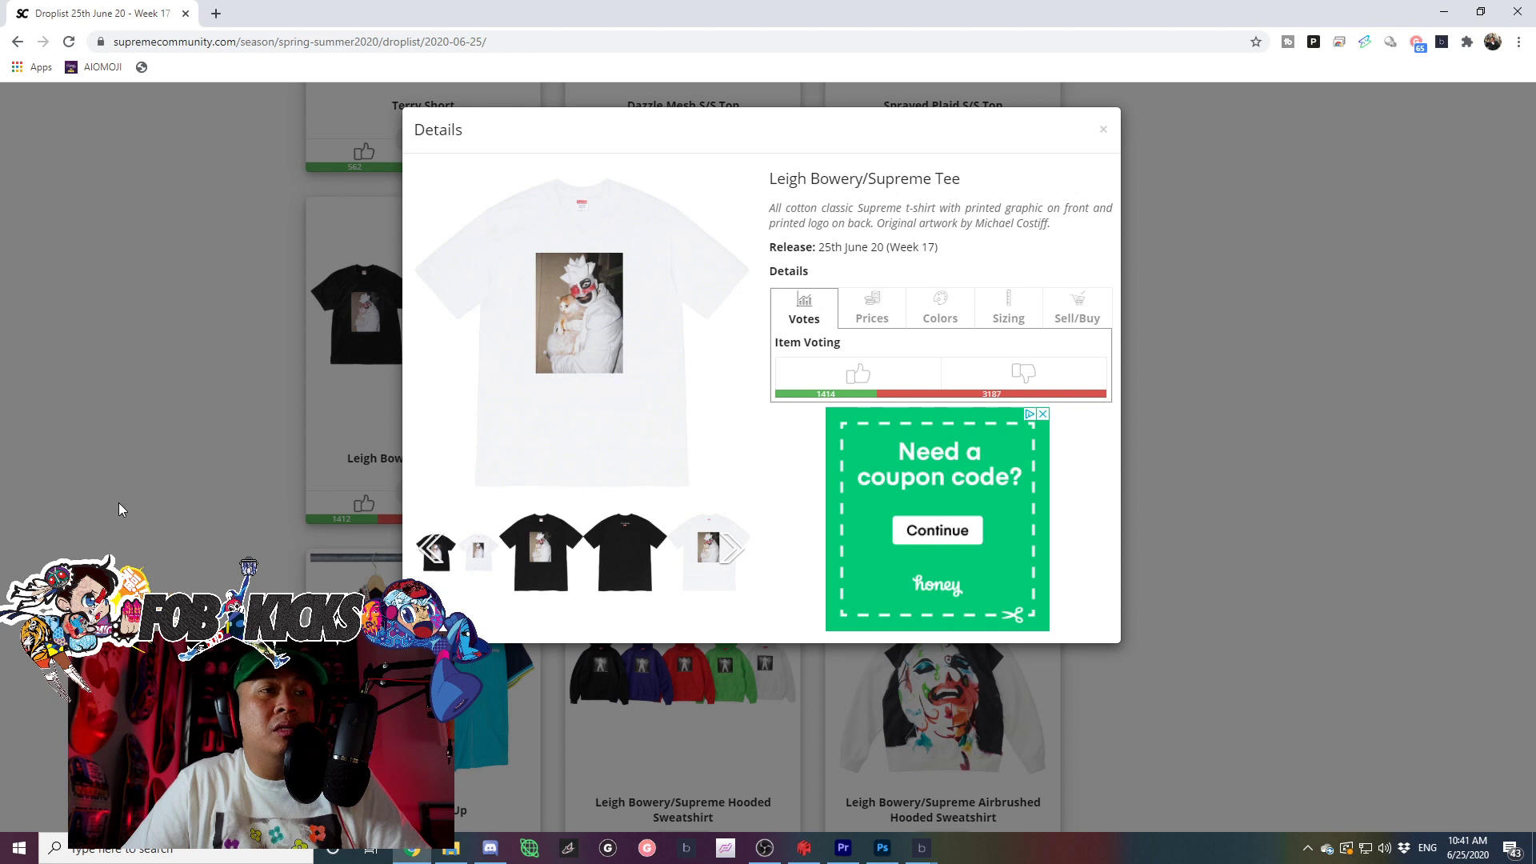
{"action": "left_click", "coordinate": [727, 550]}
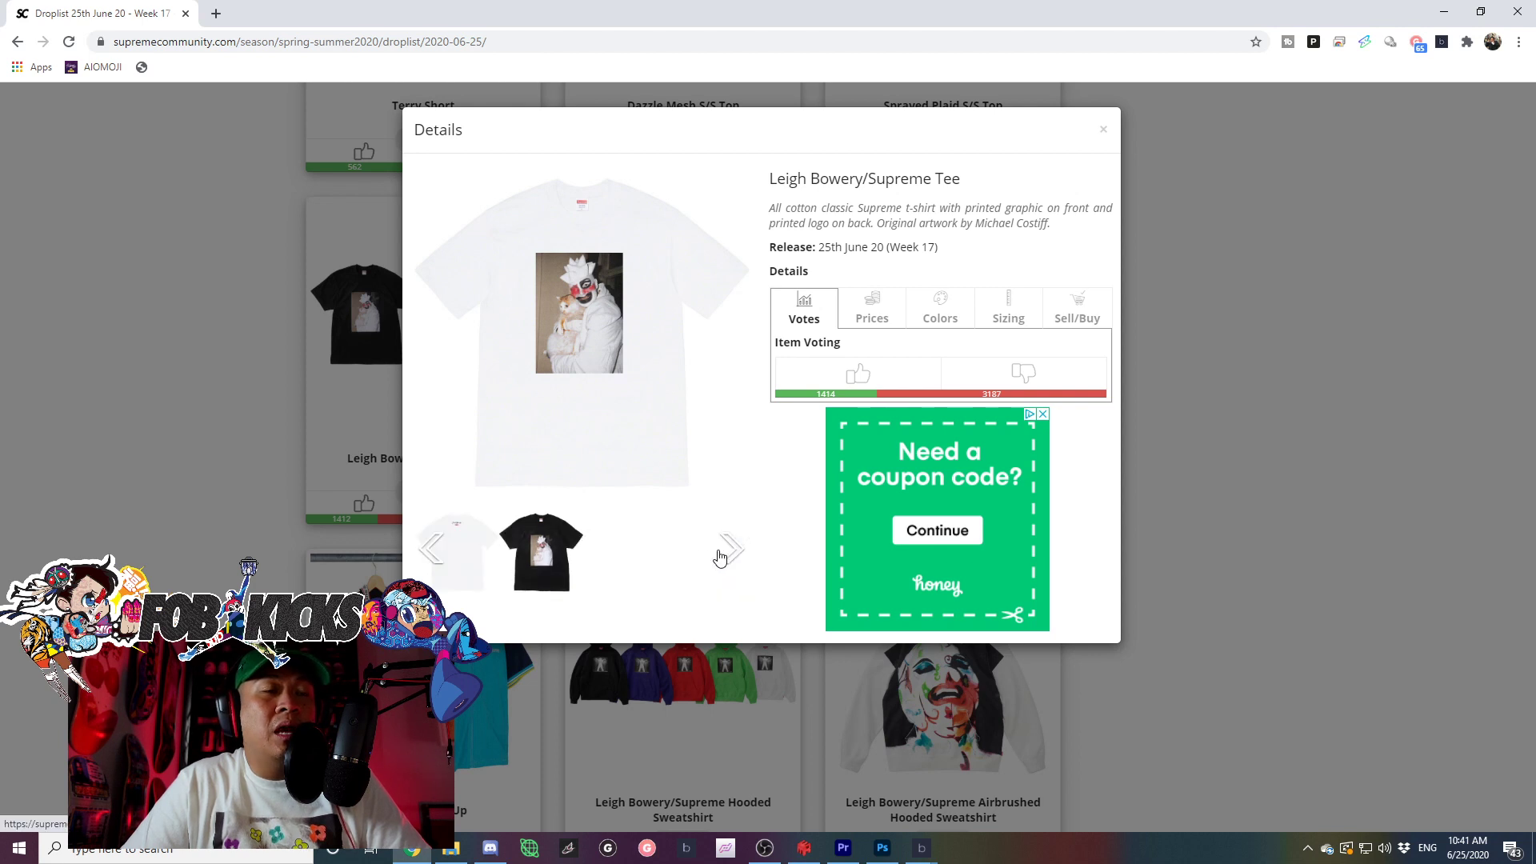
{"action": "left_click", "coordinate": [238, 524]}
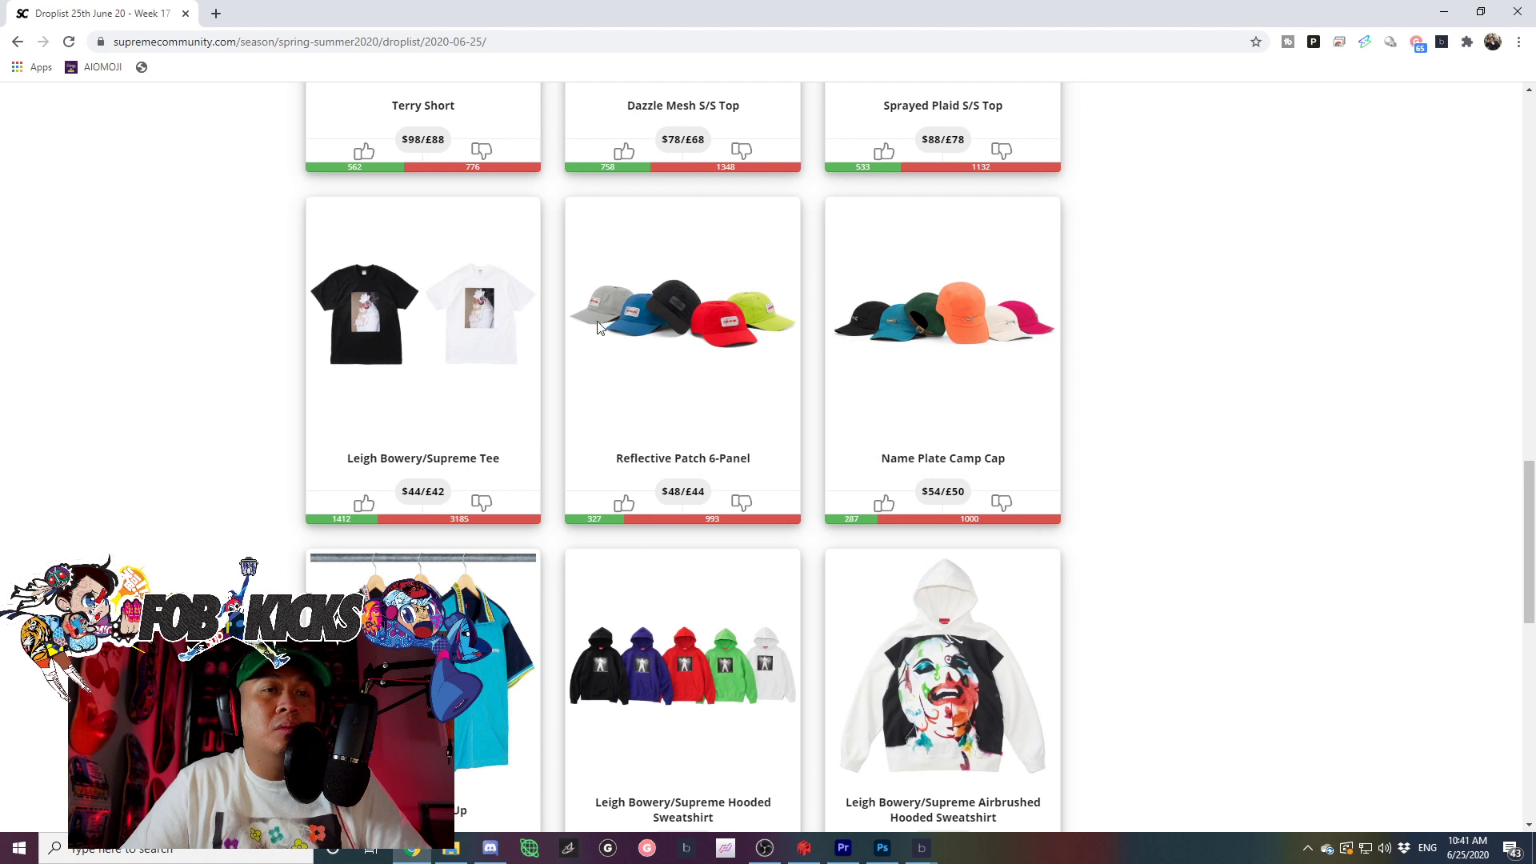
{"action": "scroll", "coordinate": [983, 362], "scroll_direction": "down", "scroll_amount": 2}
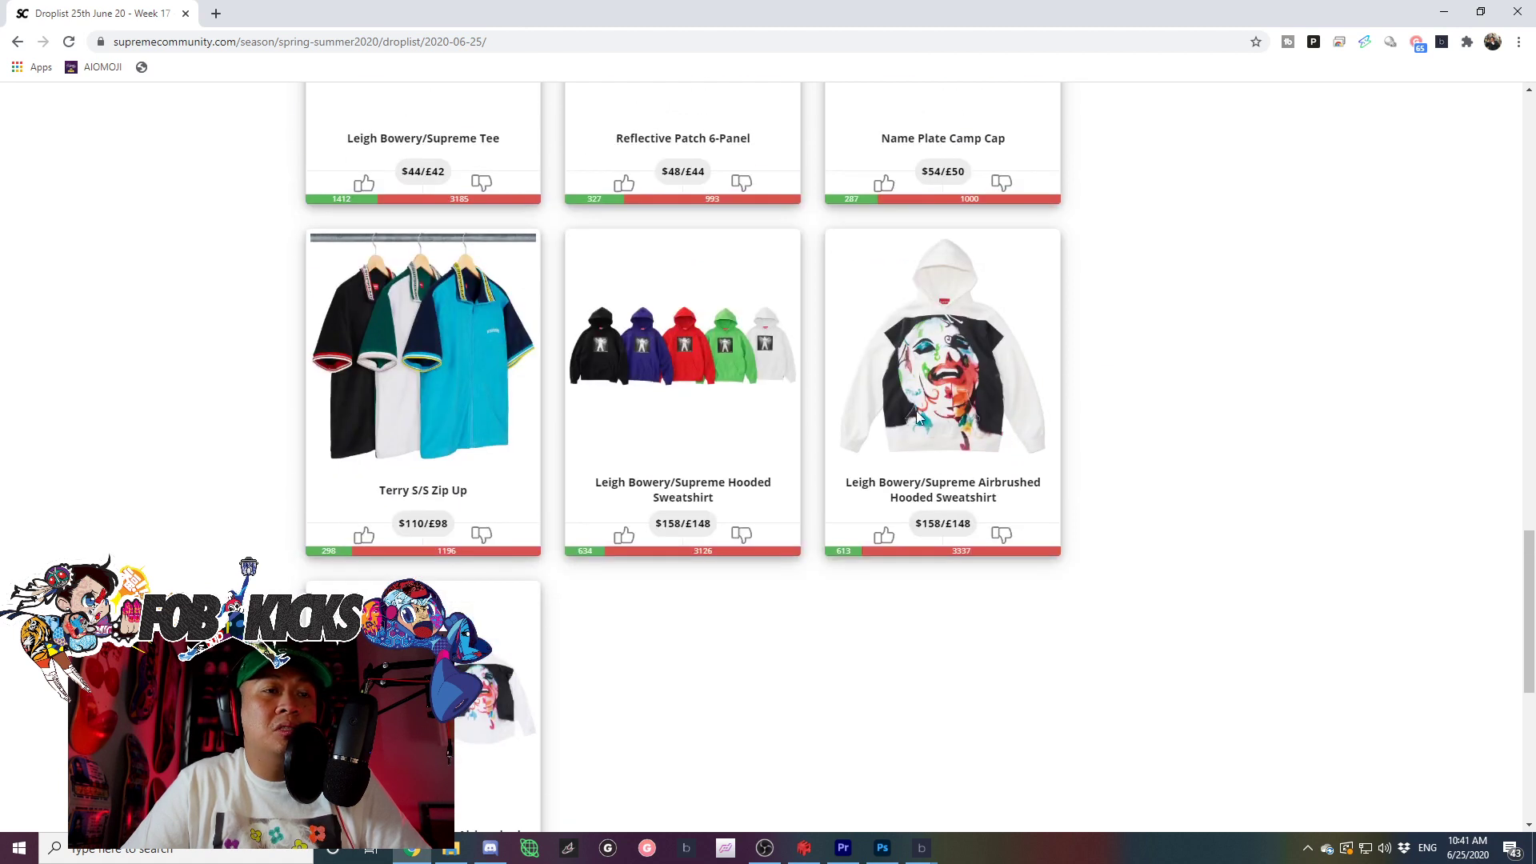
{"action": "scroll", "coordinate": [803, 422], "scroll_direction": "down", "scroll_amount": 10}
{"action": "scroll", "coordinate": [803, 426], "scroll_direction": "down", "scroll_amount": 2}
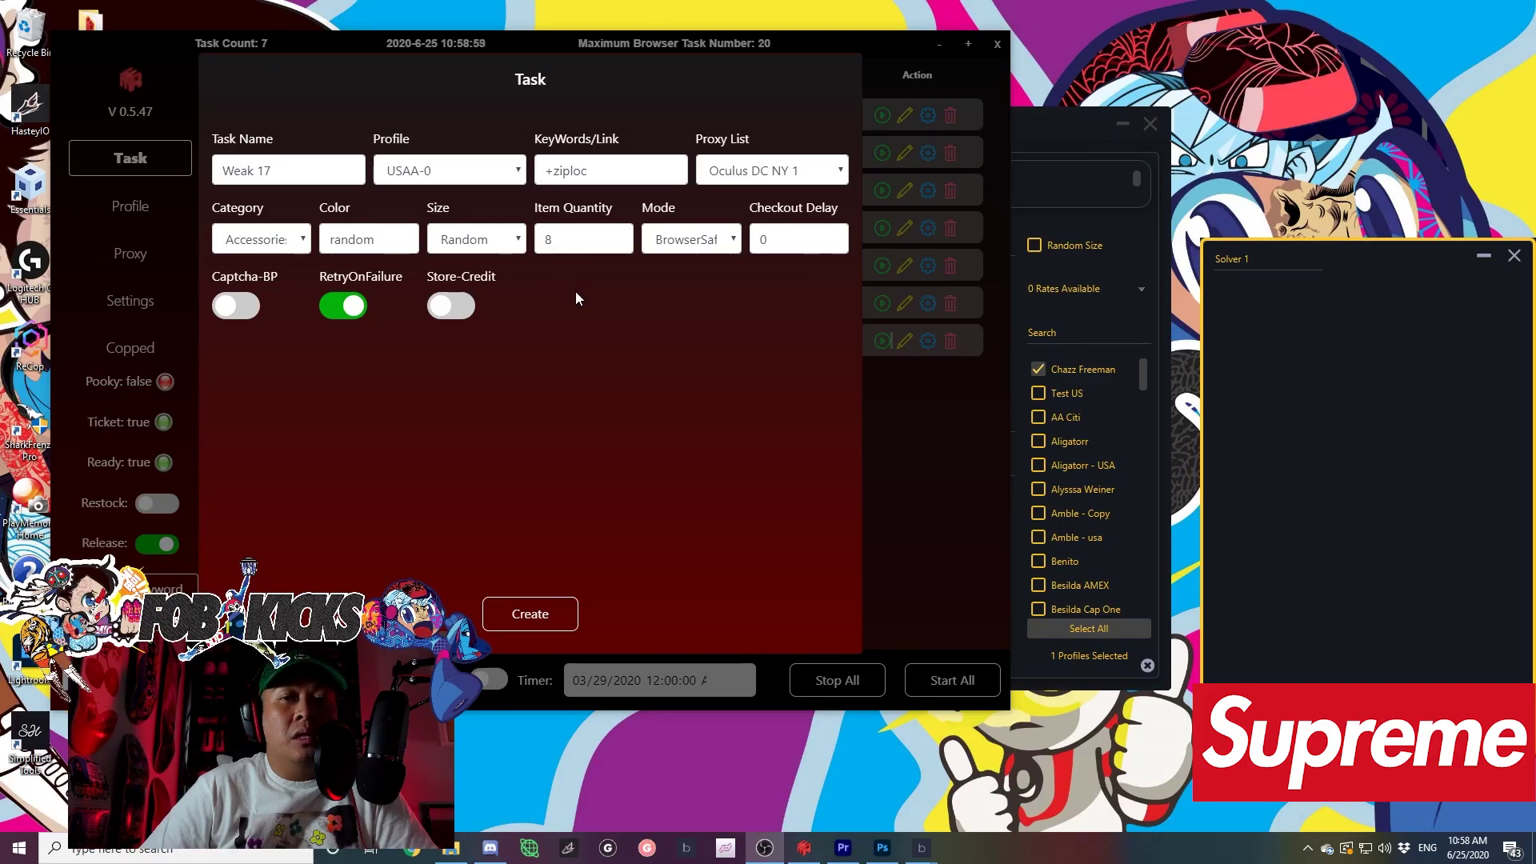
Create the Ziploc bags task and start all seven tasks at once.
{"action": "left_click", "coordinate": [537, 615]}
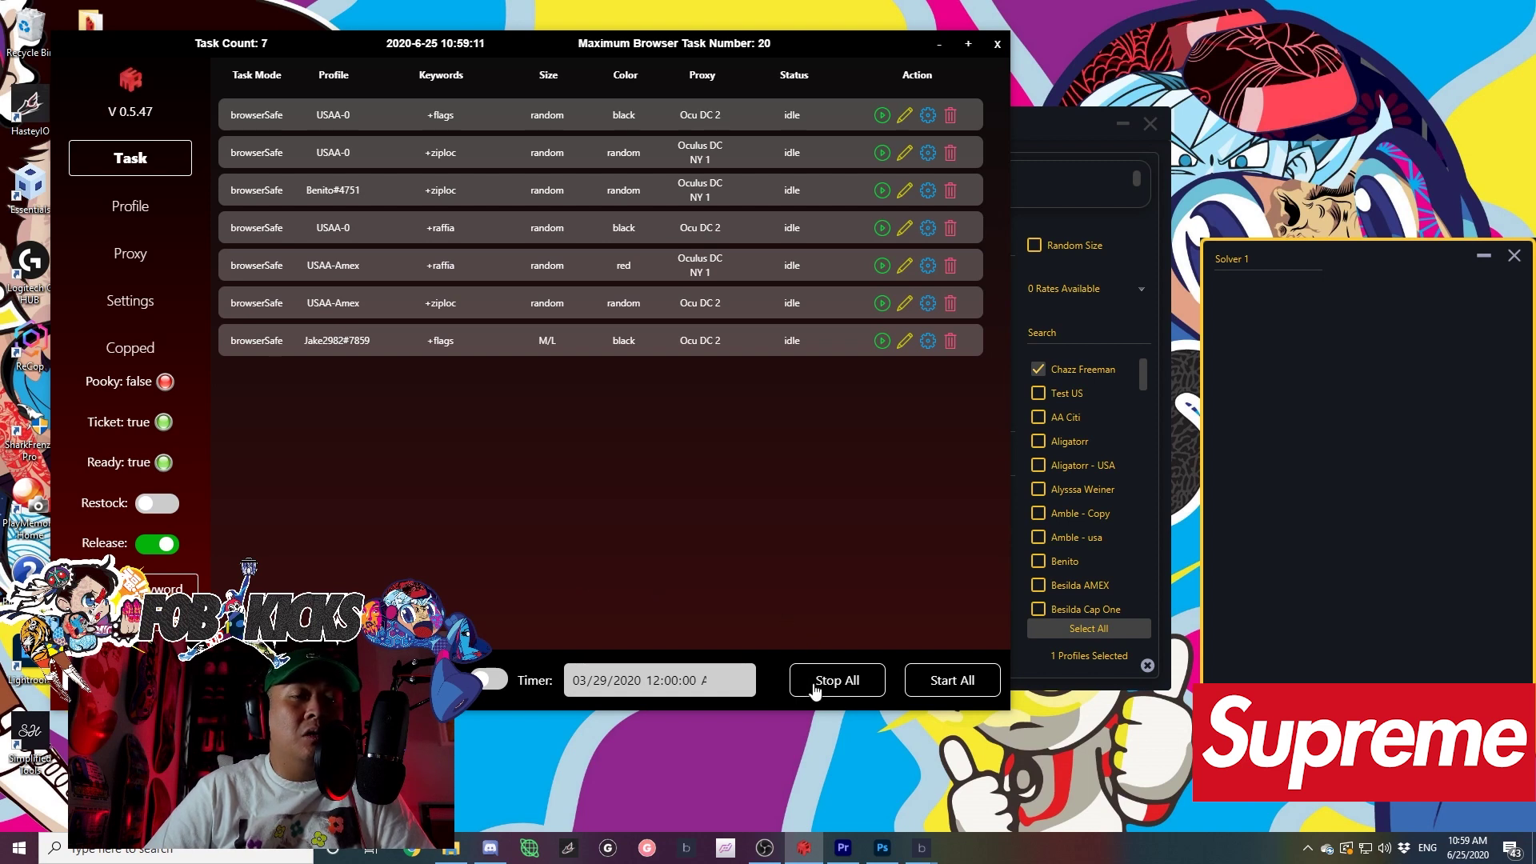
{"action": "left_click", "coordinate": [937, 682]}
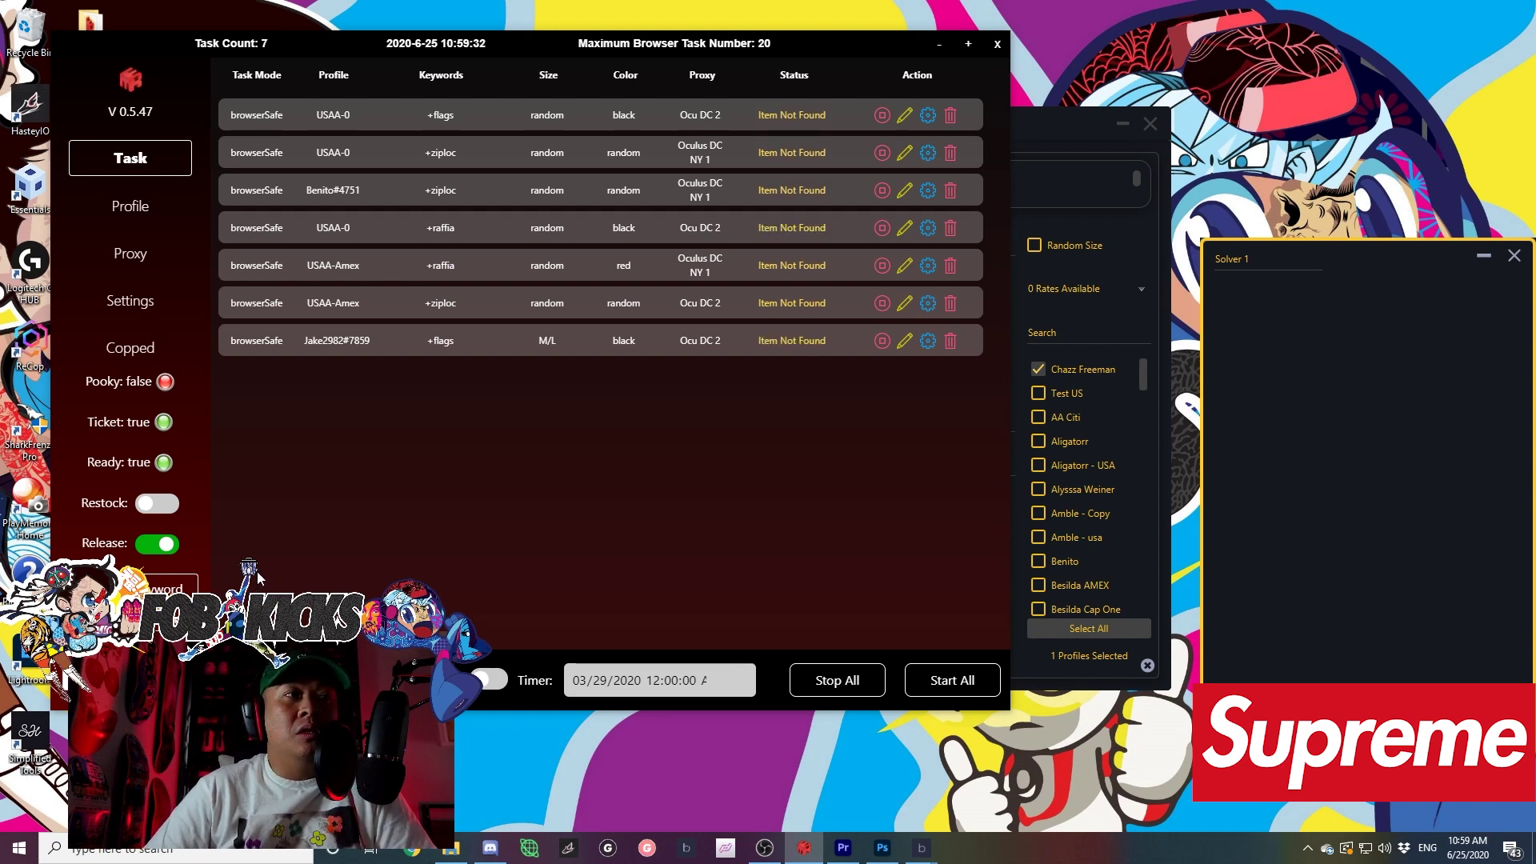
Set the Captcha Harvester Count to 3 in Settings and go back to the task list.
{"action": "left_click", "coordinate": [154, 310]}
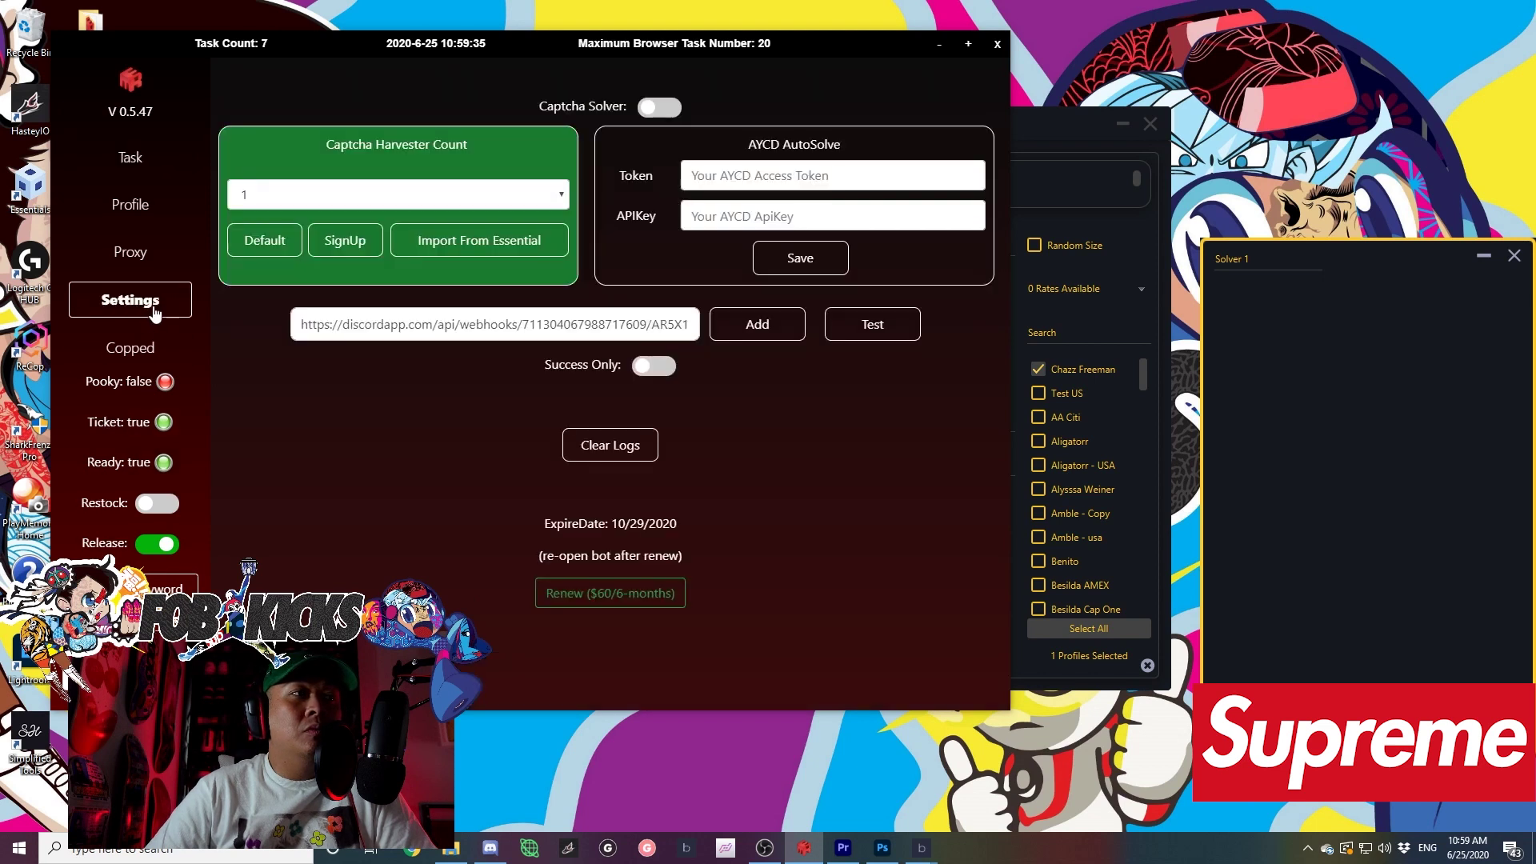
{"action": "left_click", "coordinate": [314, 206]}
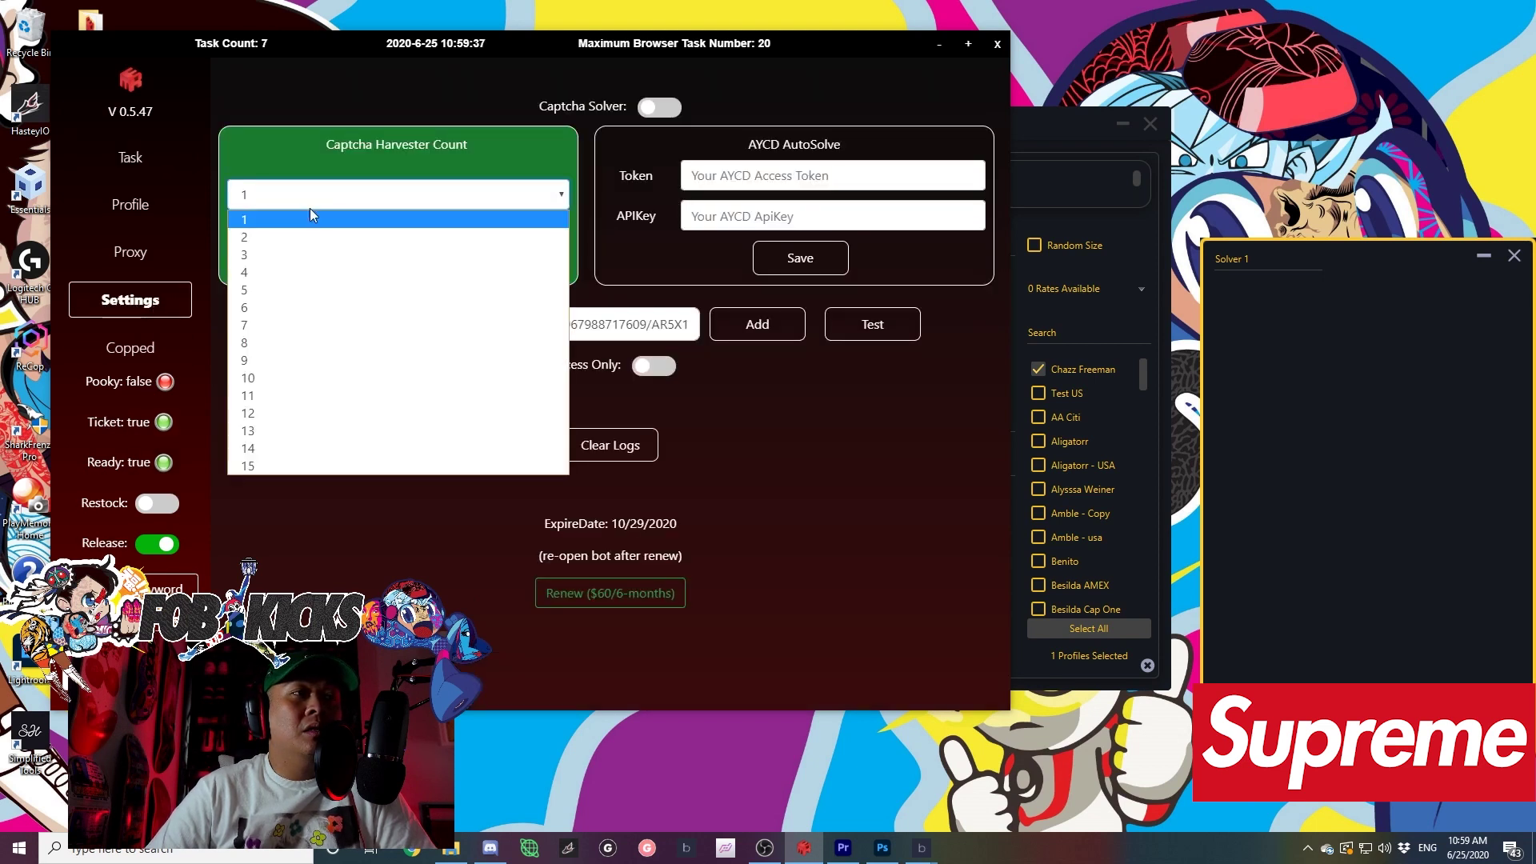
{"action": "left_click", "coordinate": [280, 254]}
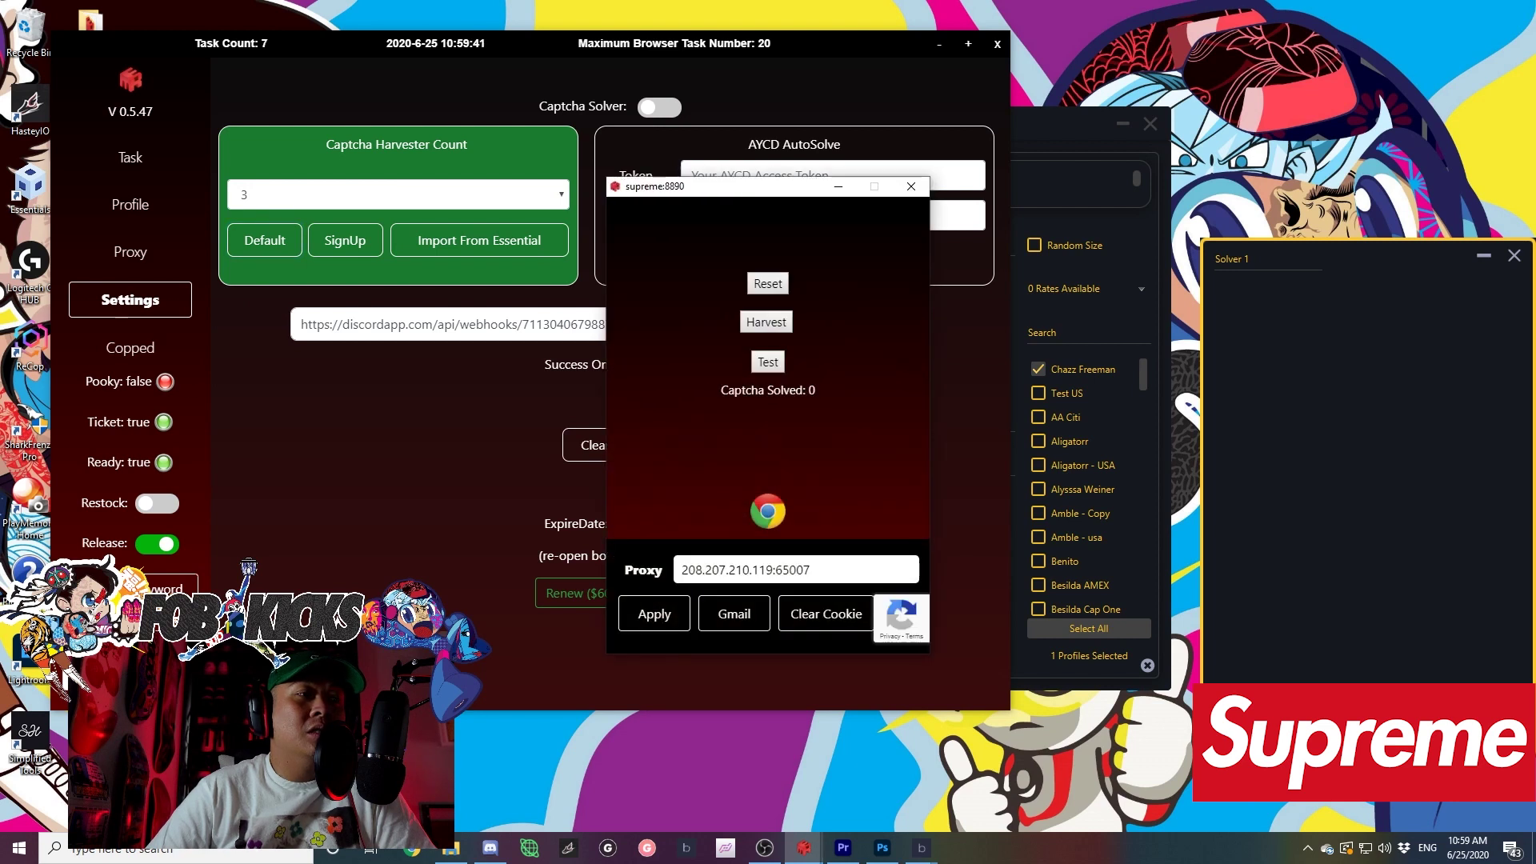
{"action": "left_click", "coordinate": [174, 152]}
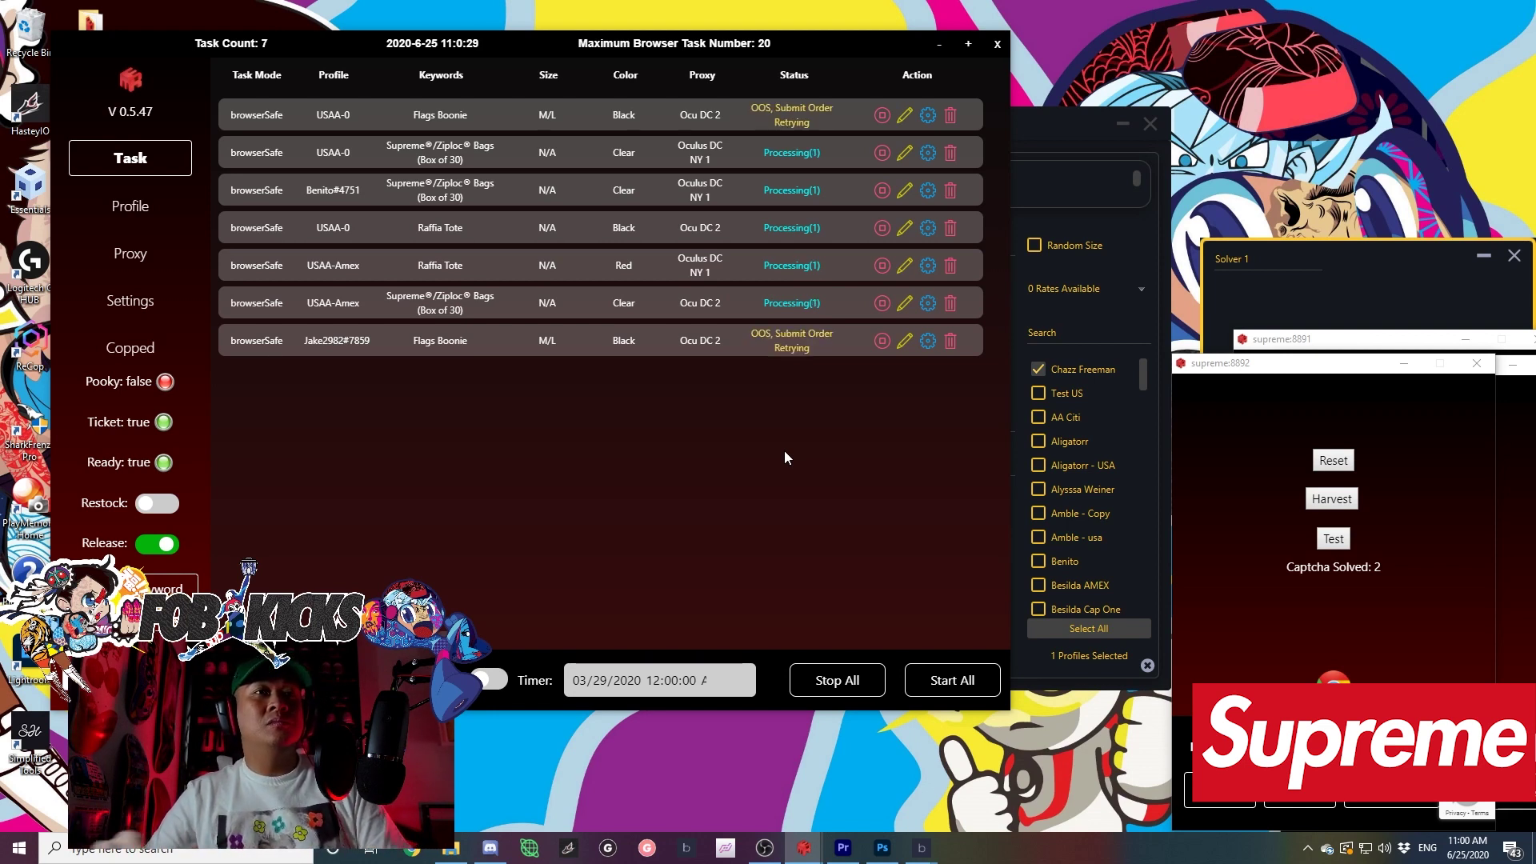
Re-save the first Flags Boonie task's settings to restart it.
{"action": "left_click", "coordinate": [904, 116]}
{"action": "left_click", "coordinate": [535, 624]}
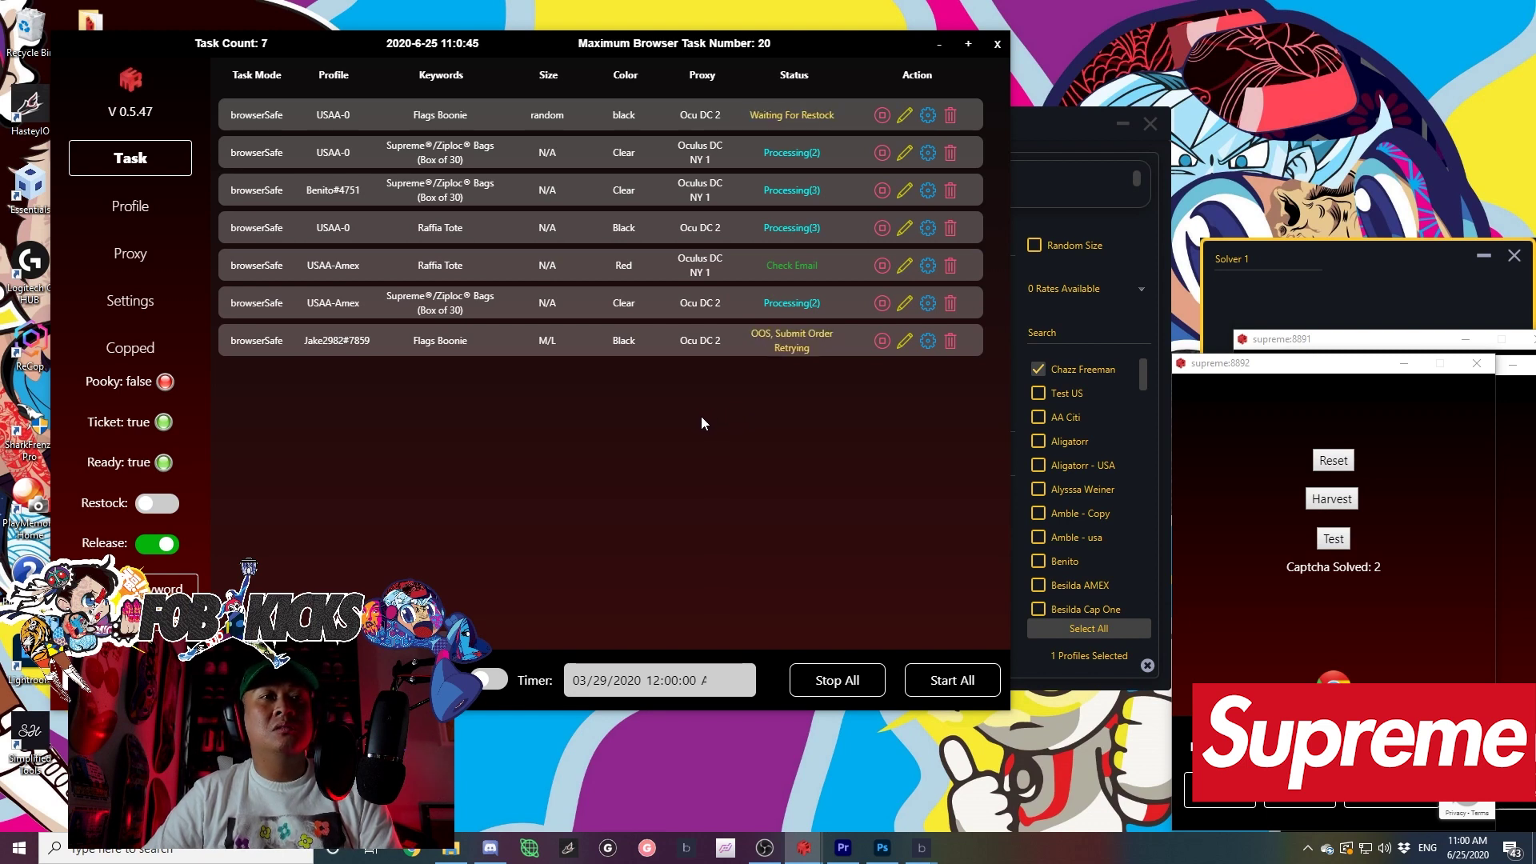
Stop the last Flags Boonie task and bring up its edit form (Hats, black, M/L, +flags).
{"action": "left_click", "coordinate": [881, 342]}
{"action": "left_click", "coordinate": [904, 342]}
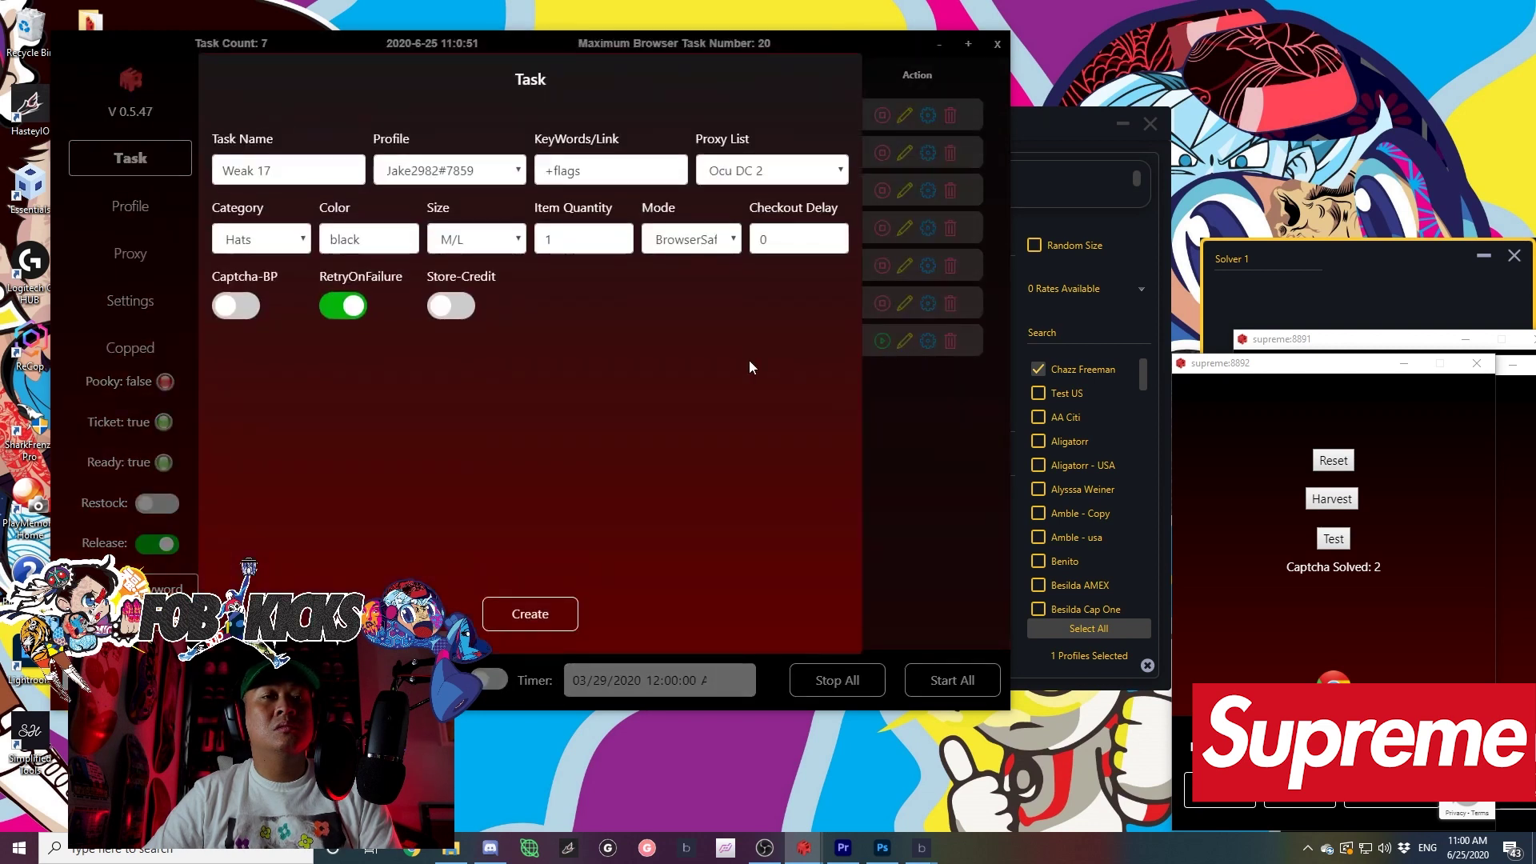
Replace the Flags Boonie task's black colour with random, save it and start the task.
{"action": "double_click", "coordinate": [396, 241]}
{"action": "type", "text": "random"}
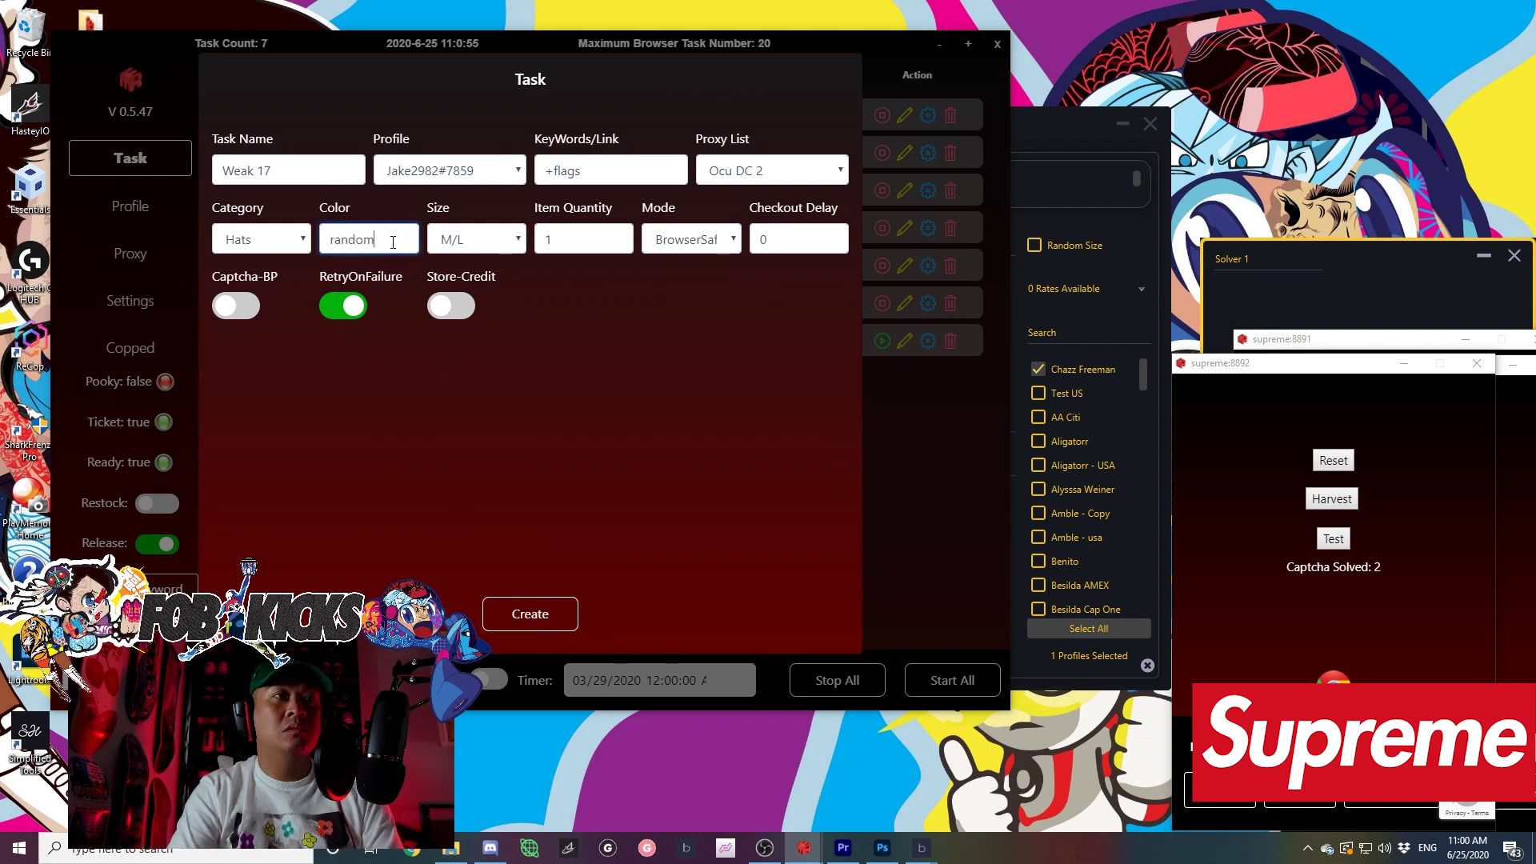
{"action": "left_click", "coordinate": [537, 619]}
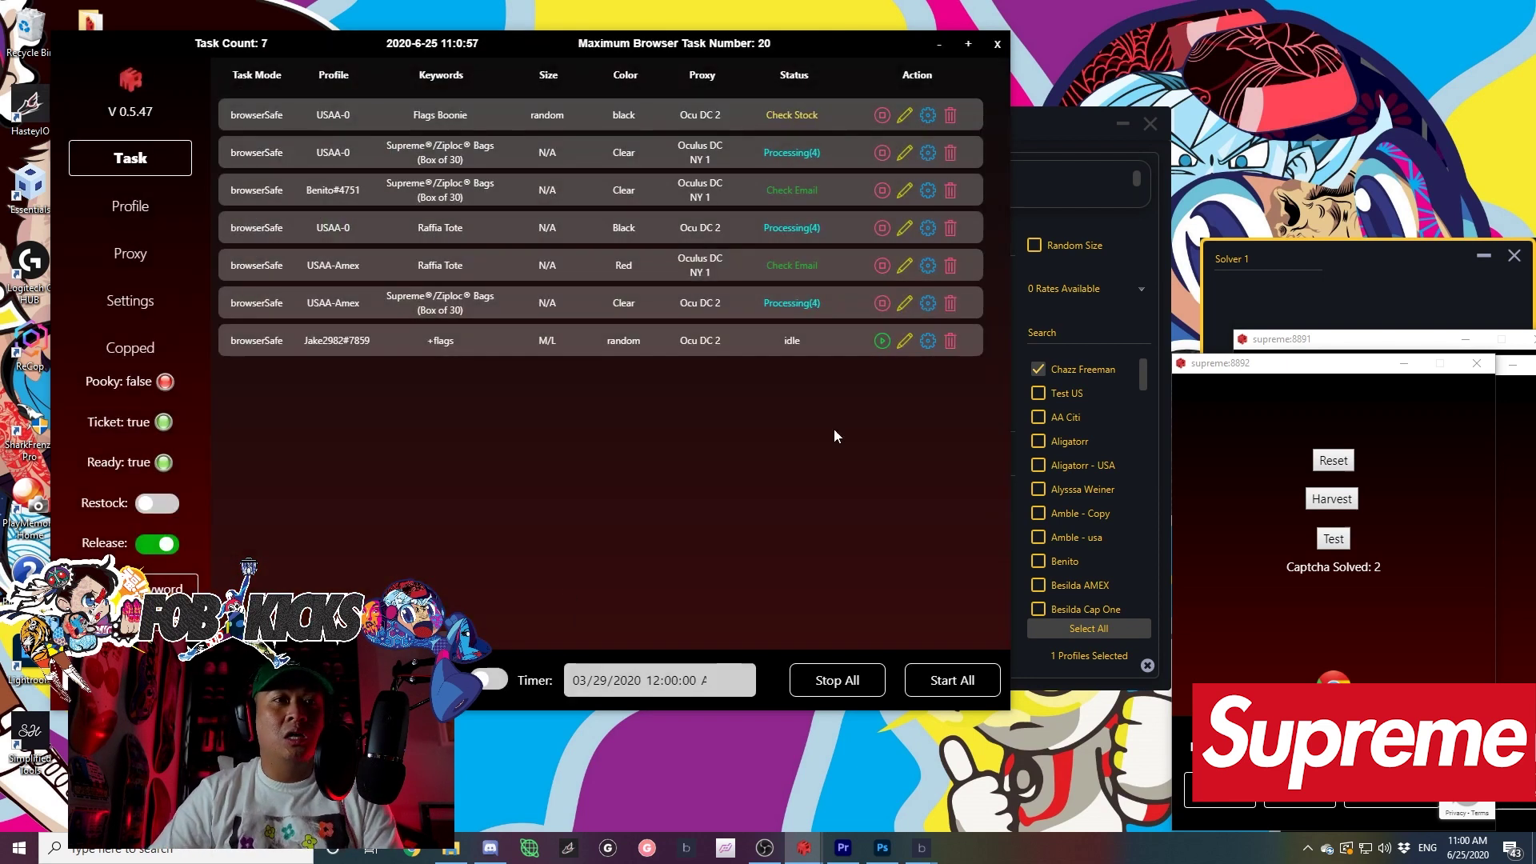
{"action": "left_click", "coordinate": [879, 341]}
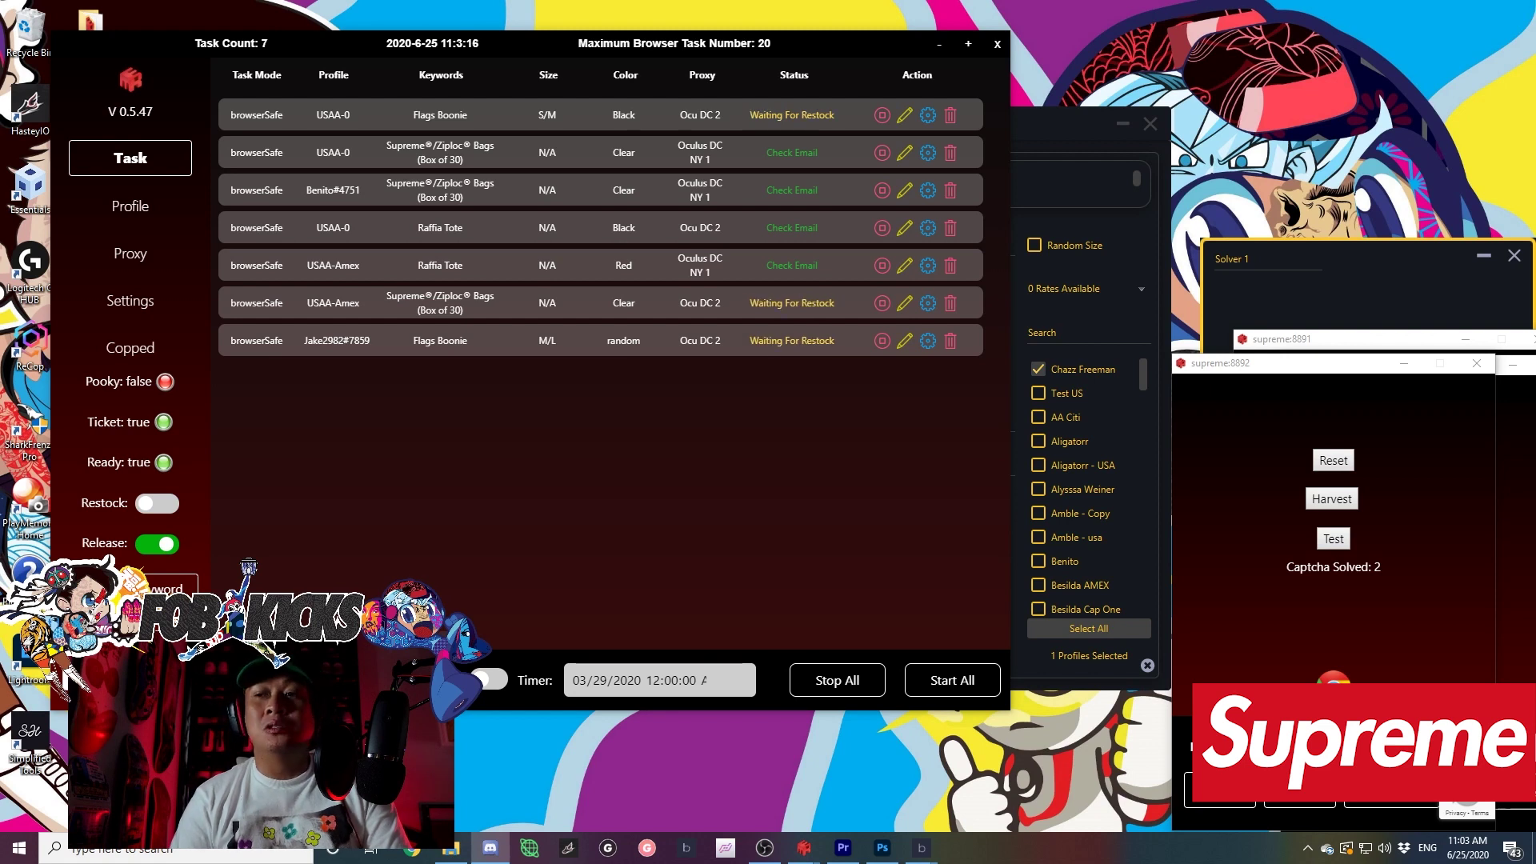
Bring the Solver 1 captcha window forward on screen.
{"action": "left_click_drag", "start_coordinate": [1338, 258], "coordinate": [1326, 310]}
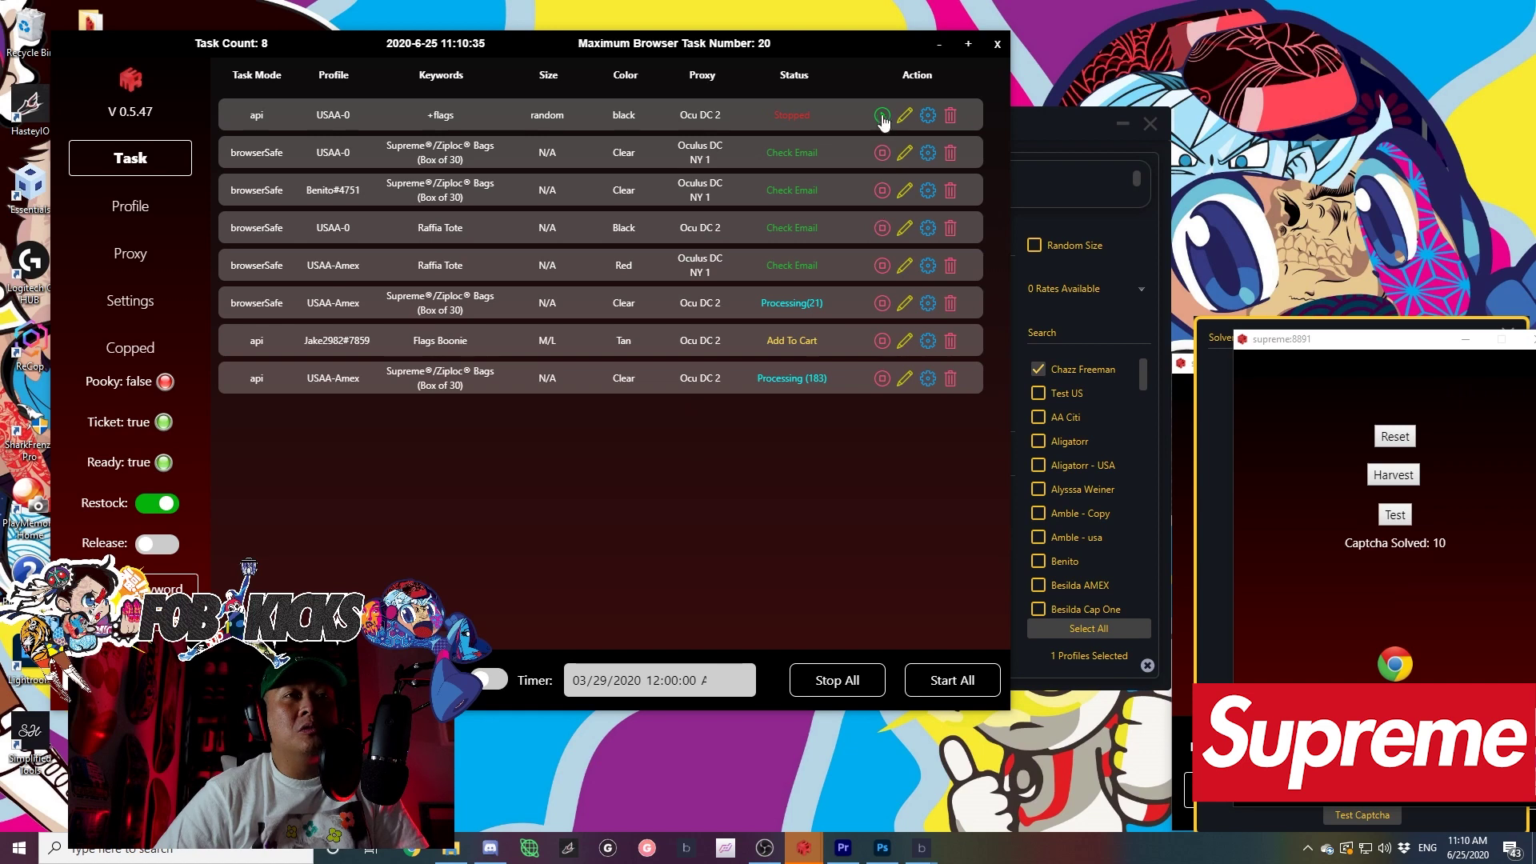
Start then stop the first Flags Boonie task and bring up its settings.
{"action": "left_click", "coordinate": [882, 116]}
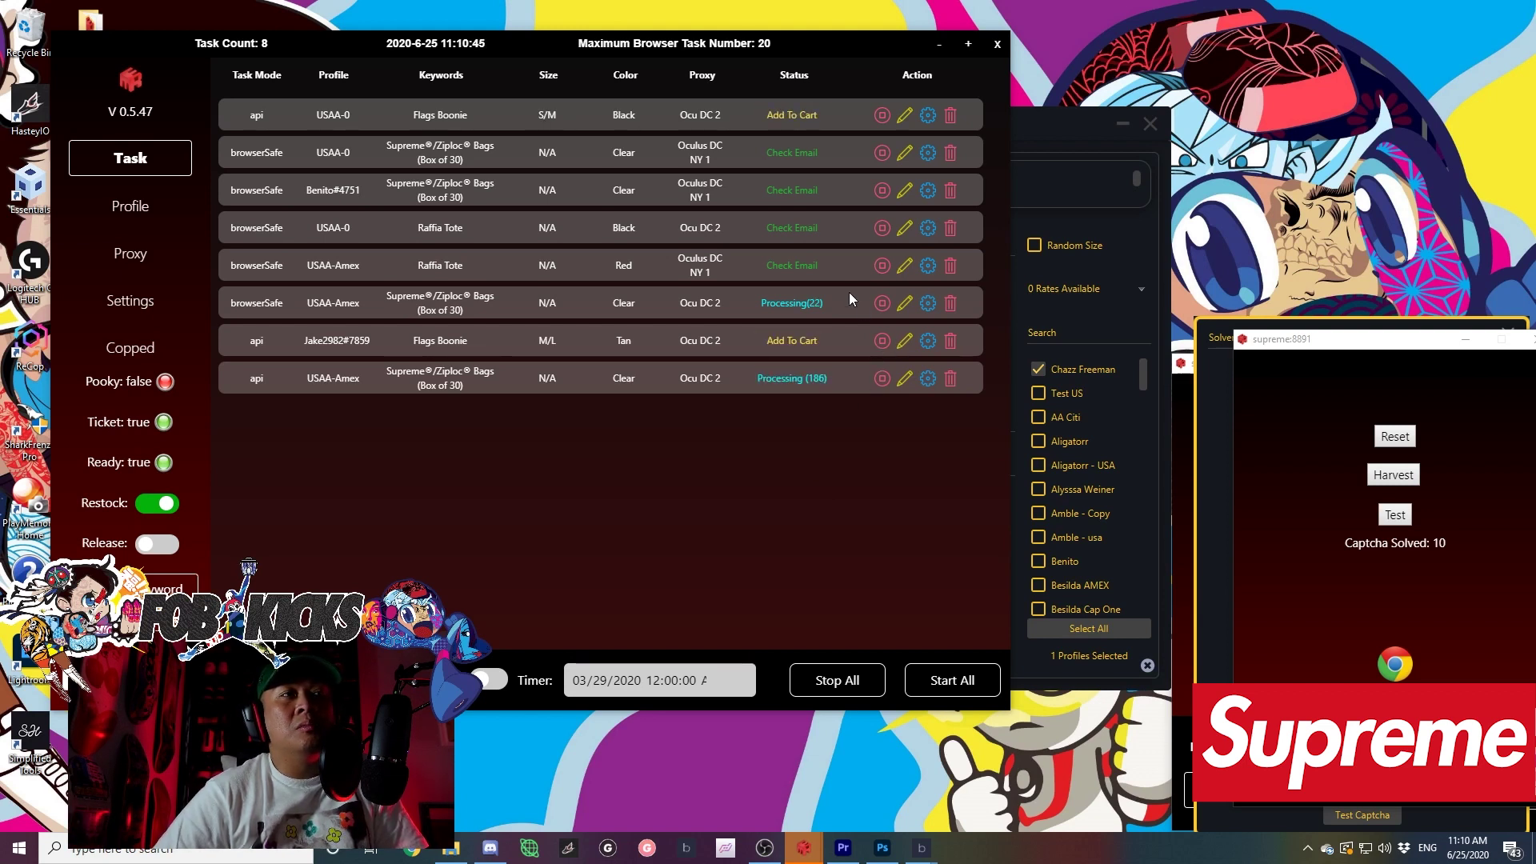
{"action": "left_click", "coordinate": [883, 117]}
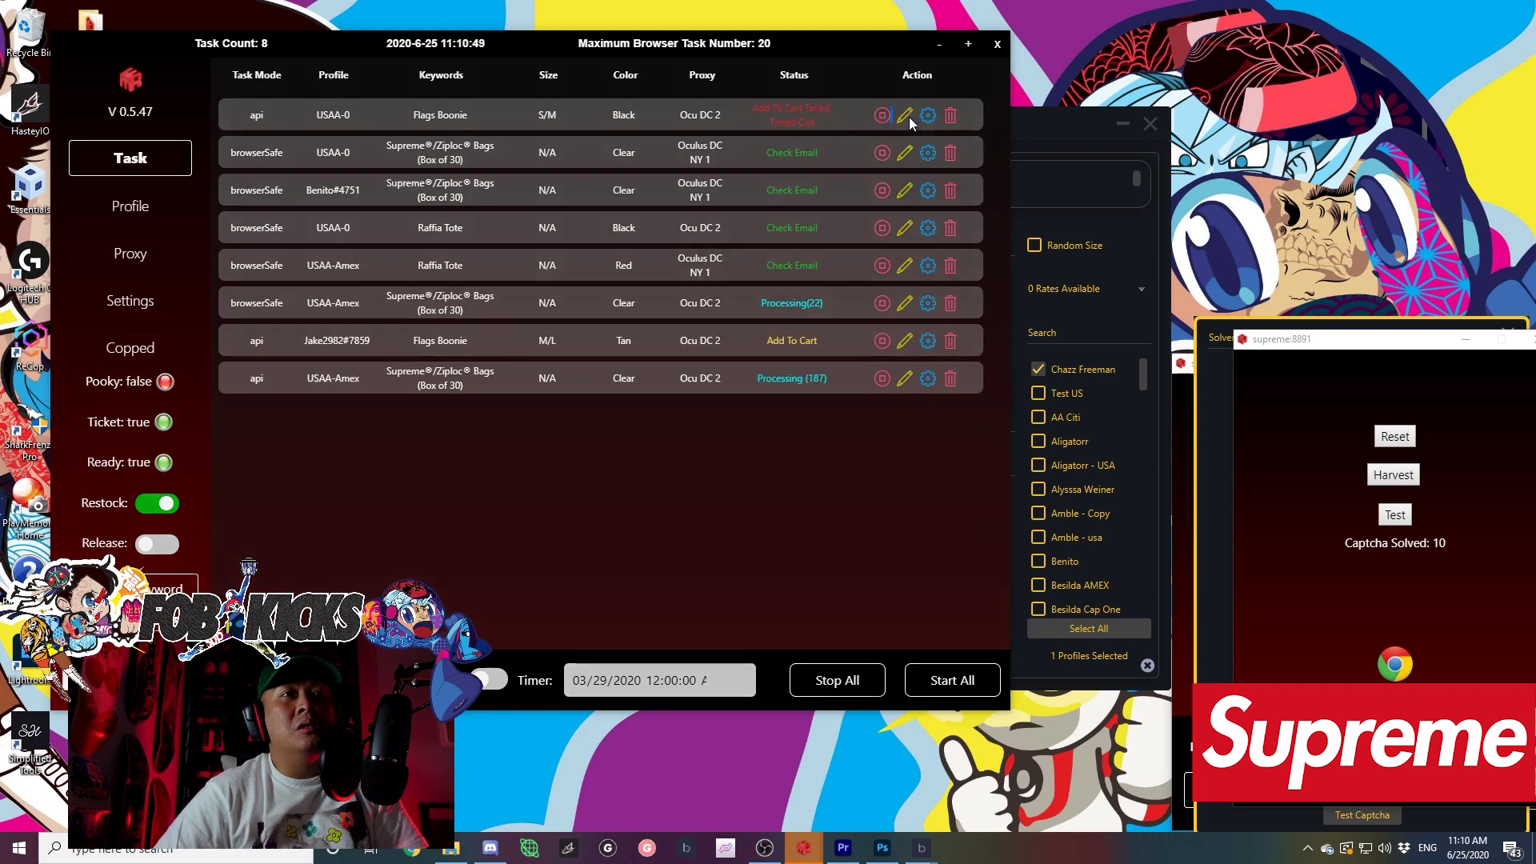
{"action": "left_click", "coordinate": [903, 116]}
Set the first task's mode to BrowserNormal, save it and start it again.
{"action": "left_click", "coordinate": [693, 239]}
{"action": "left_click", "coordinate": [695, 278]}
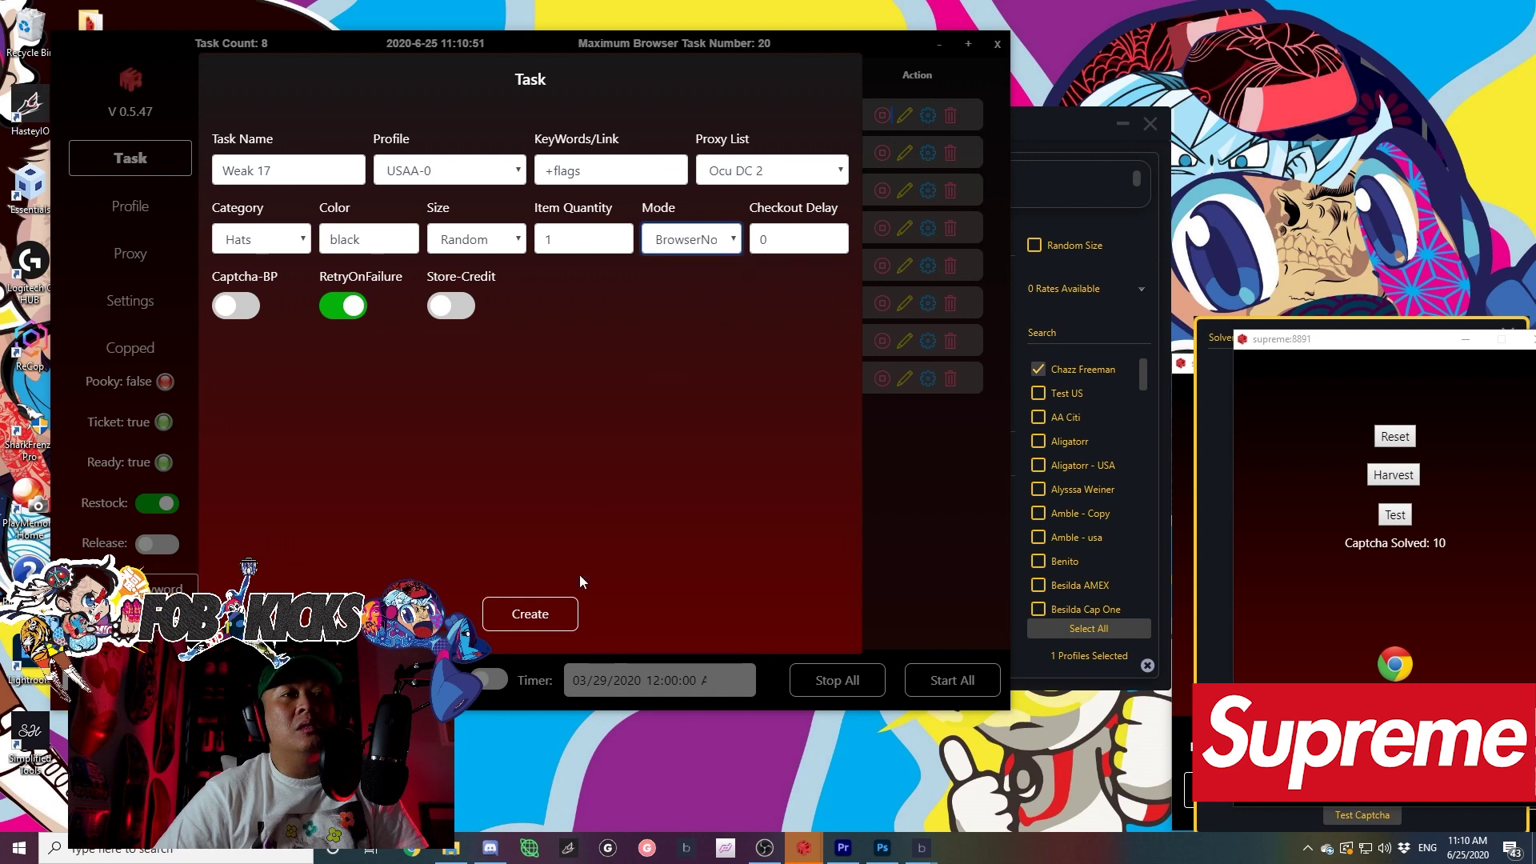
{"action": "left_click", "coordinate": [565, 617]}
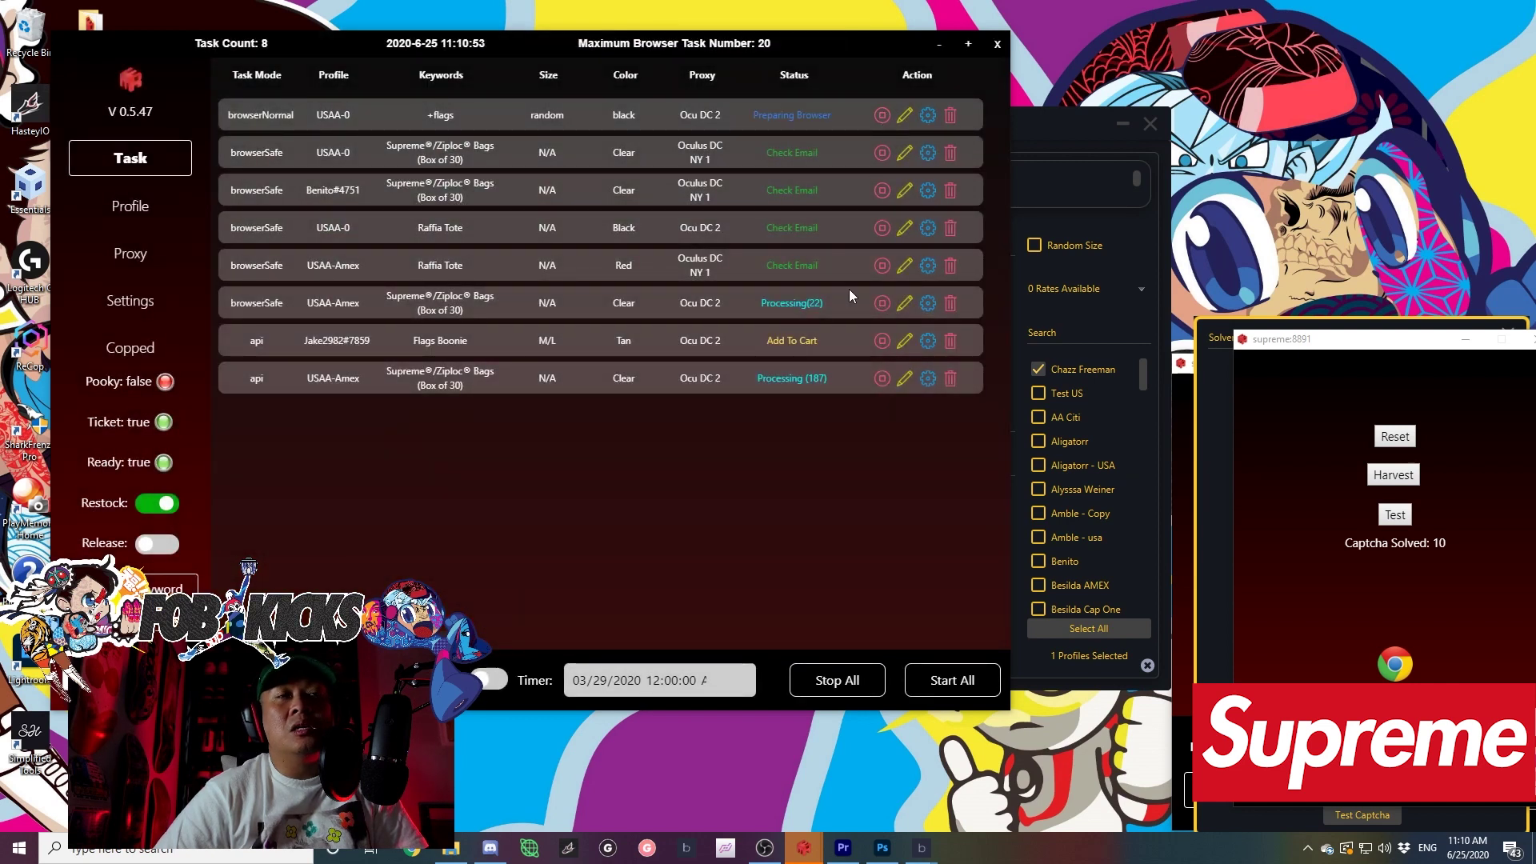
{"action": "left_click", "coordinate": [880, 116]}
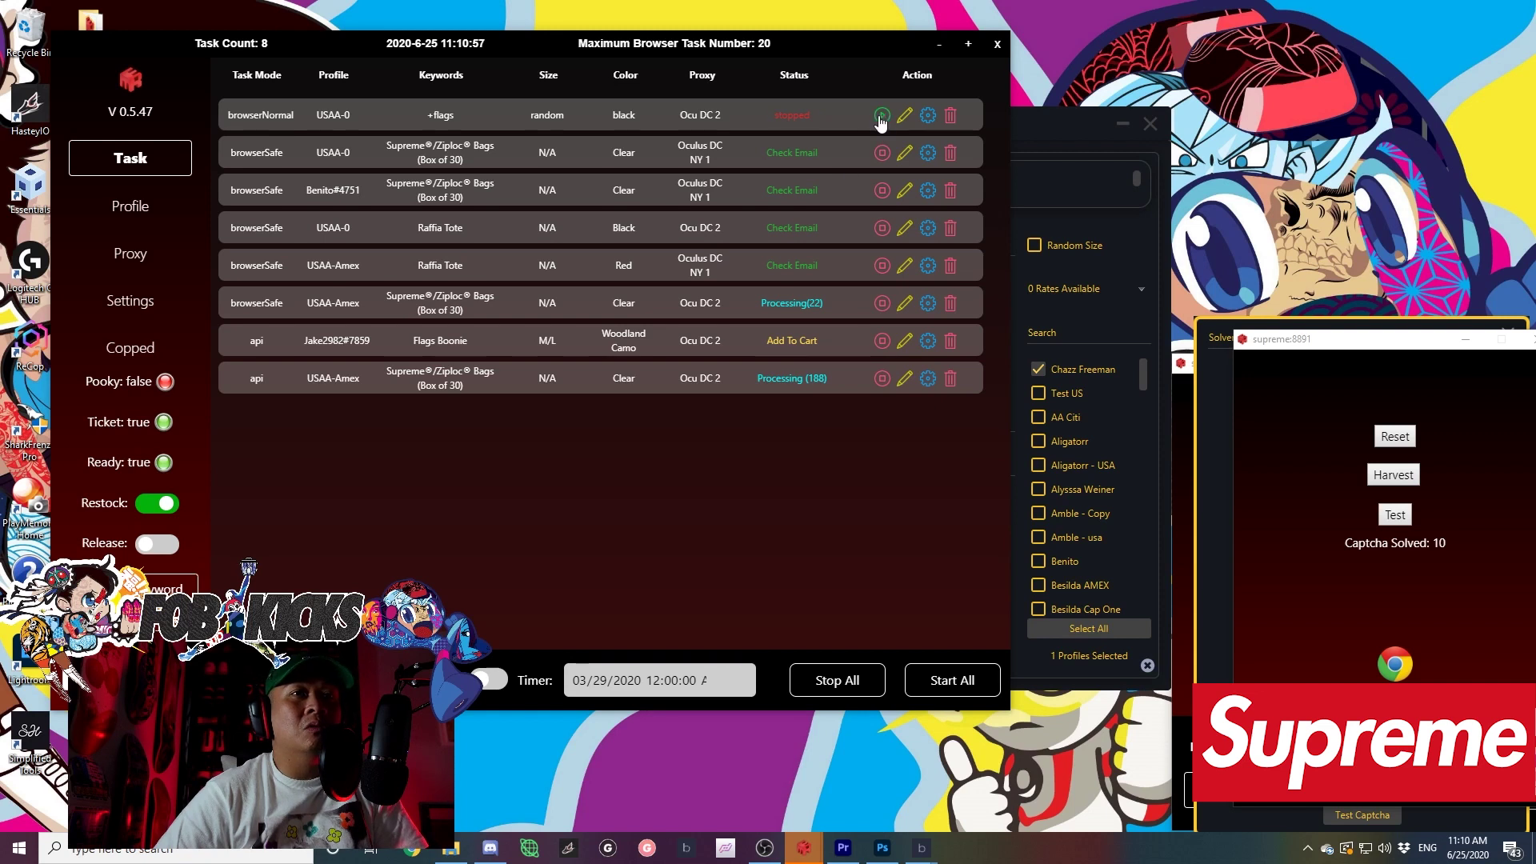
{"action": "left_click", "coordinate": [882, 117]}
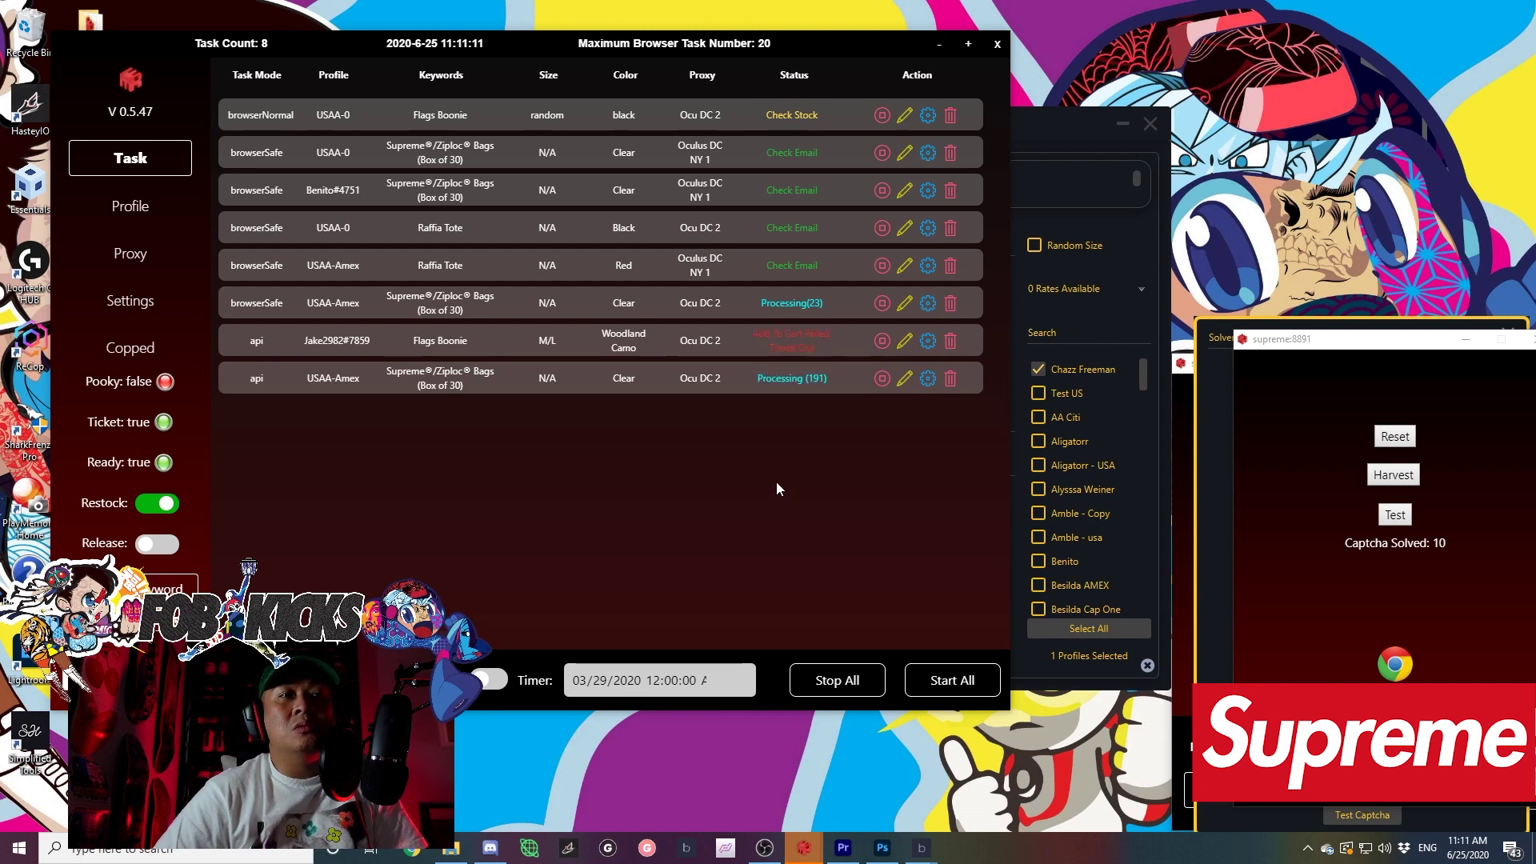
Set the second Flags Boonie task's mode to BrowserNormal, save it and start it.
{"action": "left_click", "coordinate": [852, 413]}
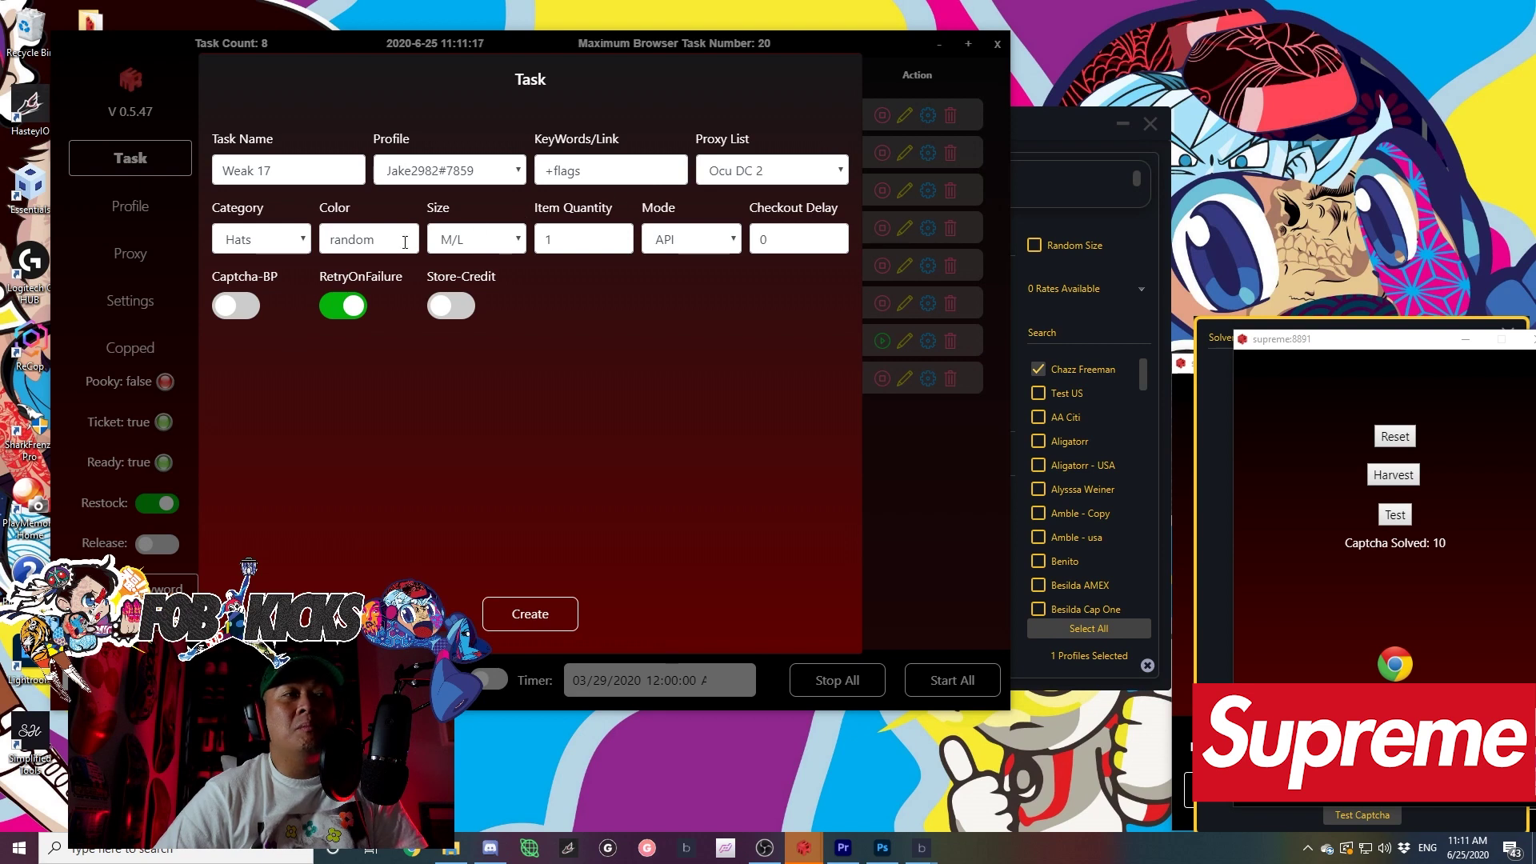
{"action": "left_click", "coordinate": [666, 227]}
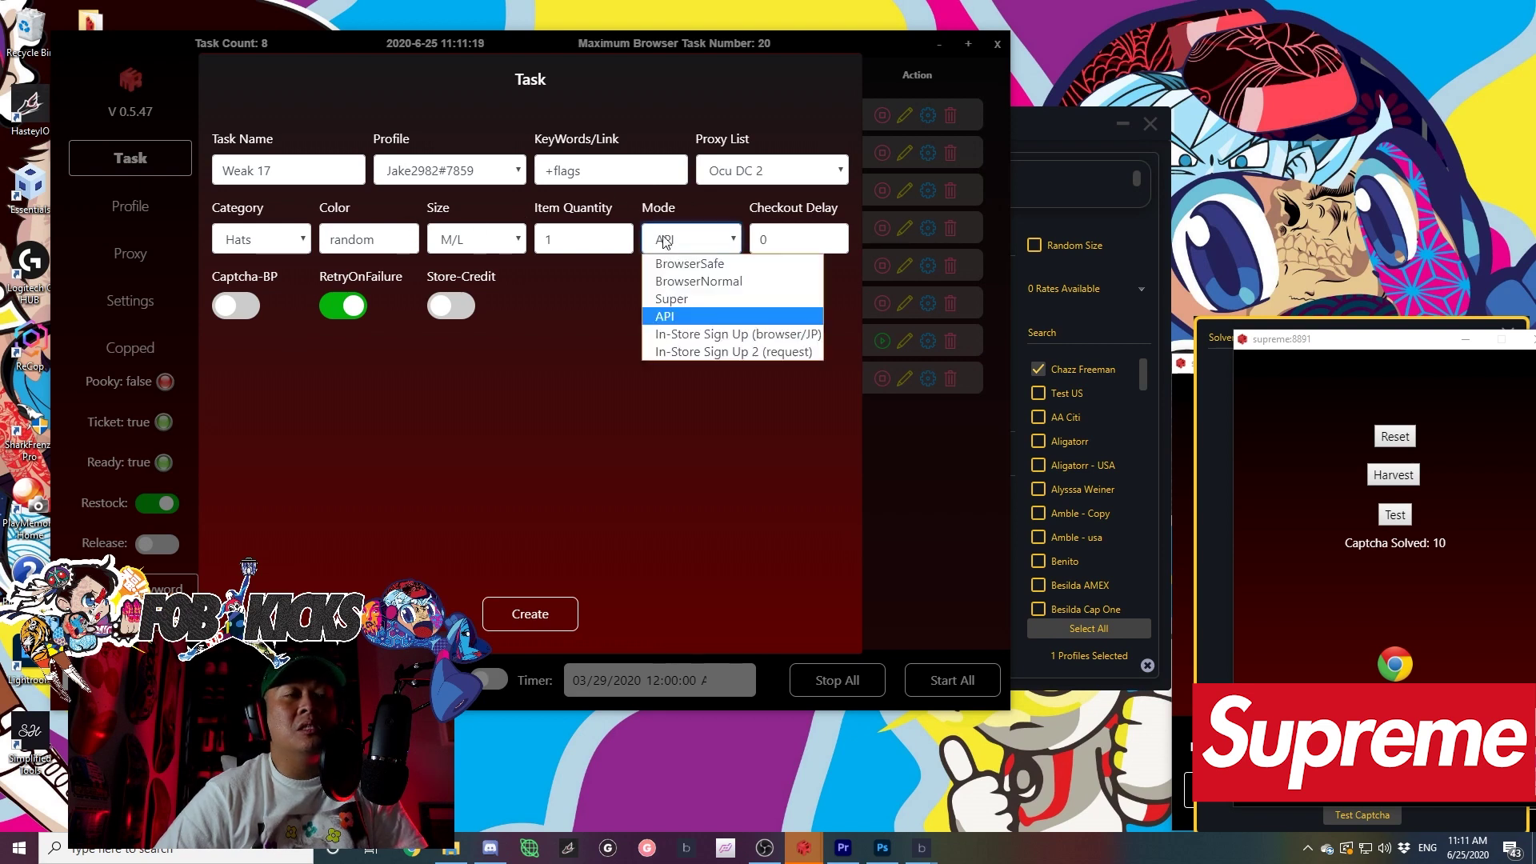
{"action": "left_click", "coordinate": [671, 269]}
{"action": "scroll", "coordinate": [551, 629], "scroll_direction": "down", "scroll_amount": 1}
{"action": "left_click", "coordinate": [552, 606]}
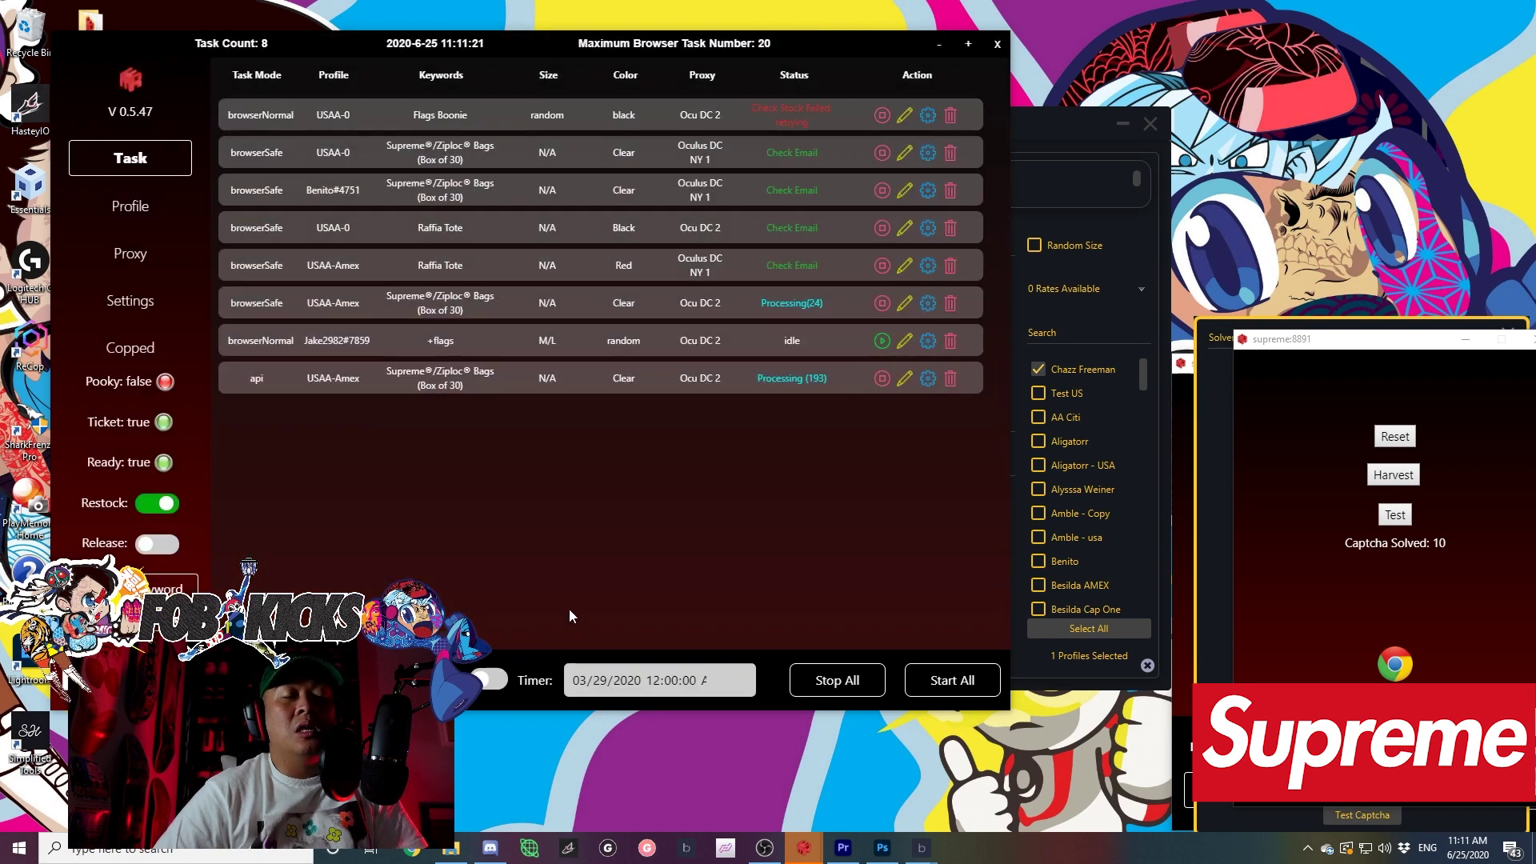
{"action": "left_click", "coordinate": [879, 346]}
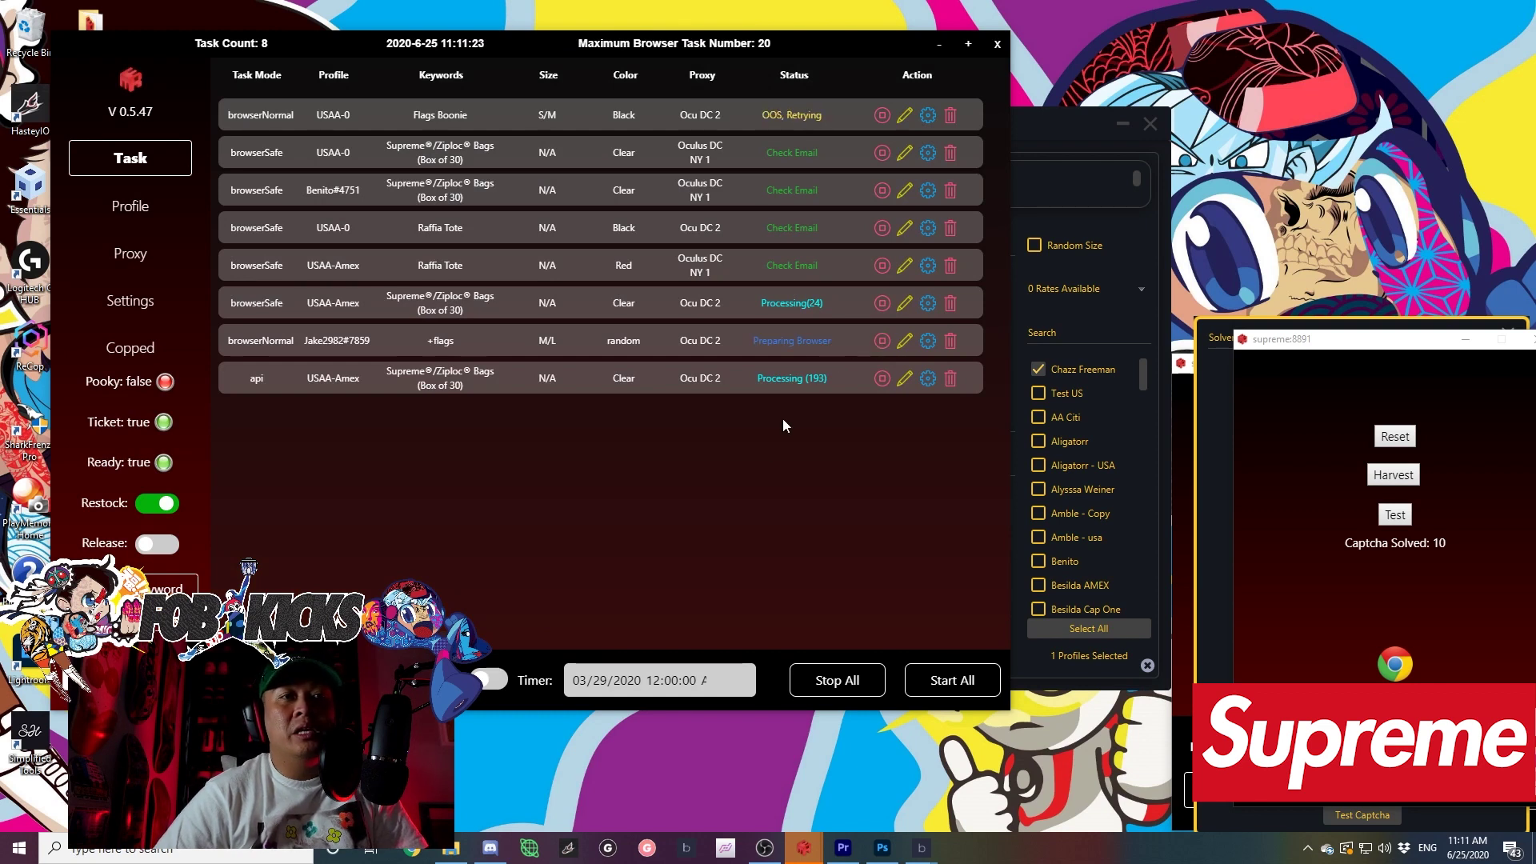